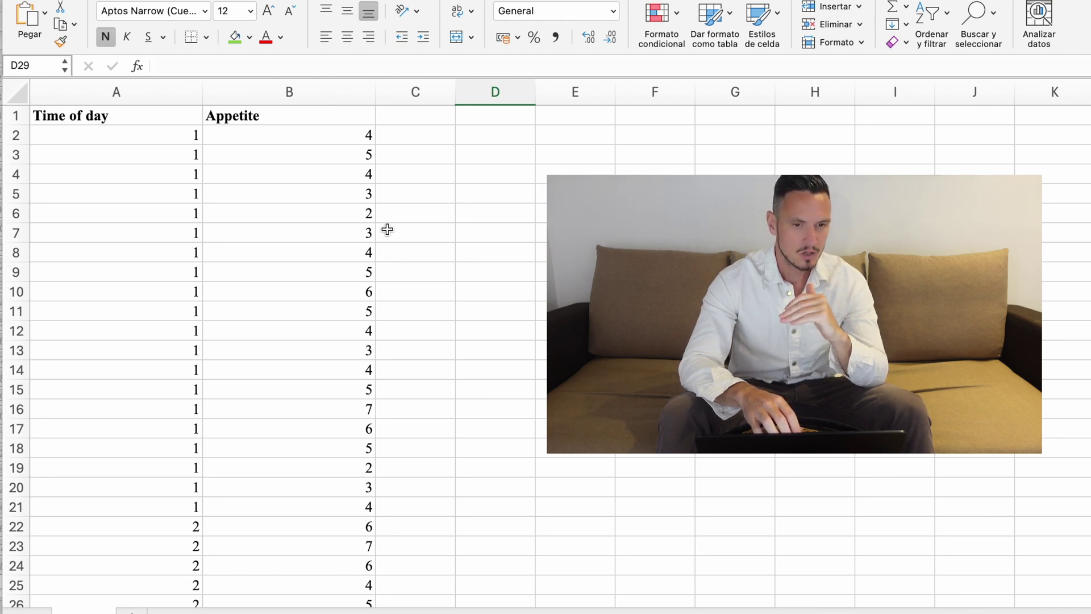
Examine the Time of day and Appetite data in the Excel worksheet, from the first data row downwards.
click(339, 141)
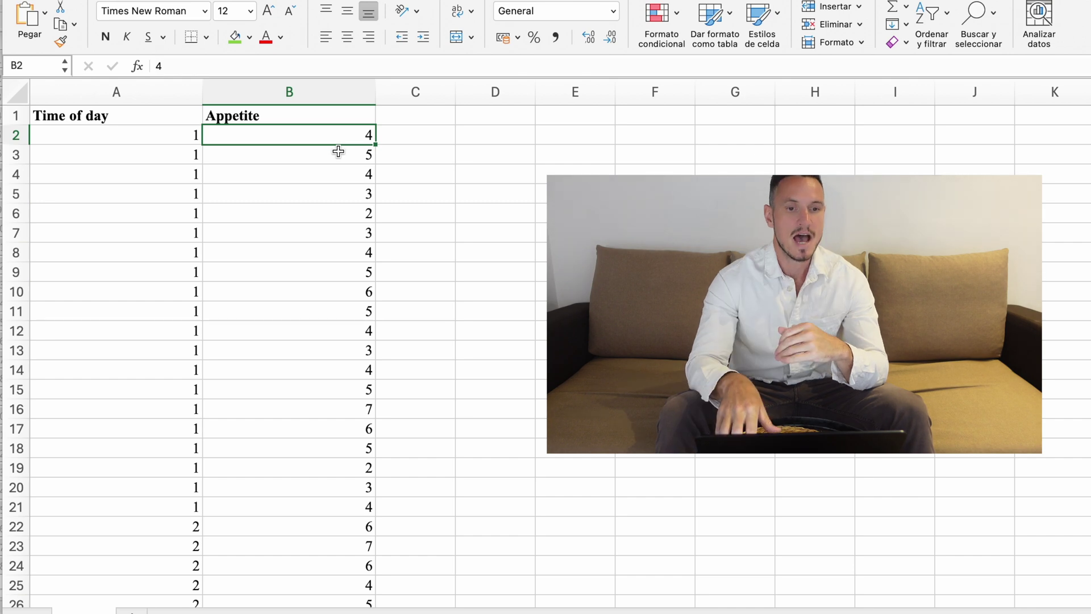
key(Left)
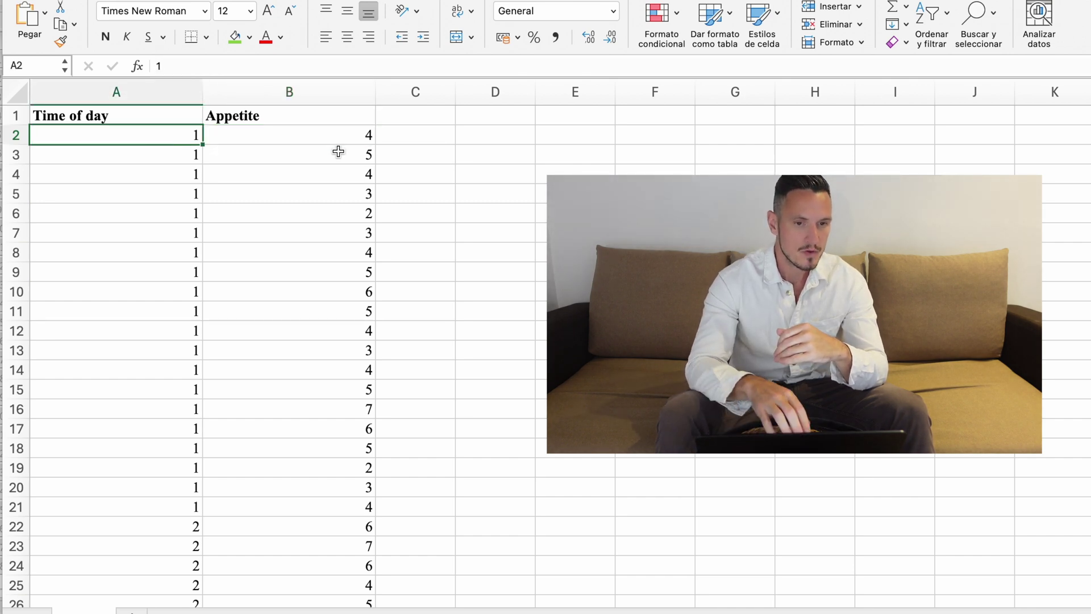
scroll(153, 154, down, 4)
scroll(153, 154, down, 12)
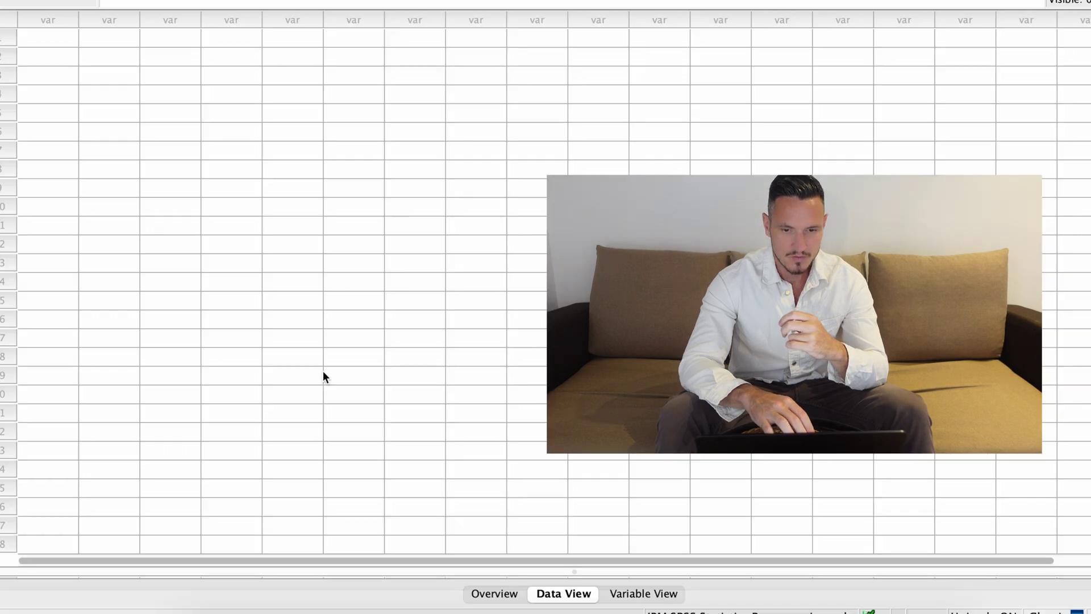
Switch to the variable definitions in SPSS Statistics and create two variables named Time and Appetite.
click(625, 597)
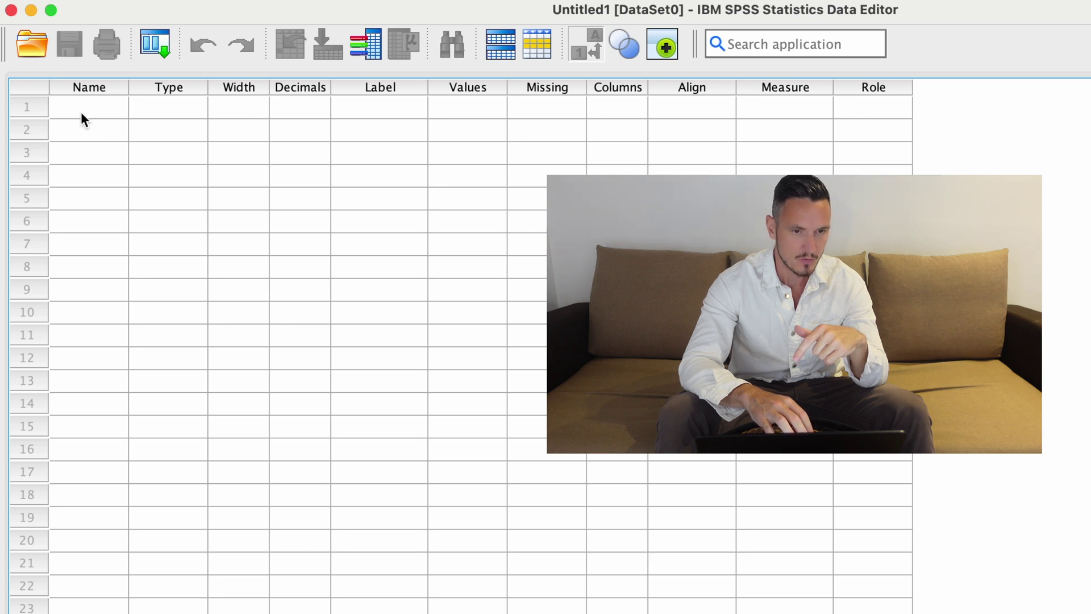
click(81, 114)
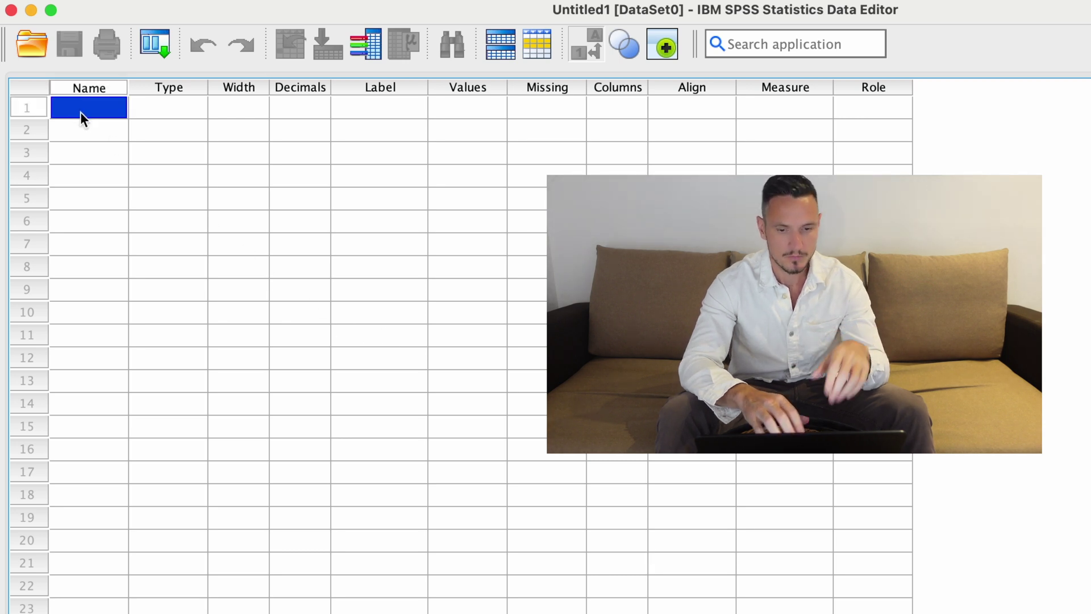
text(Time)
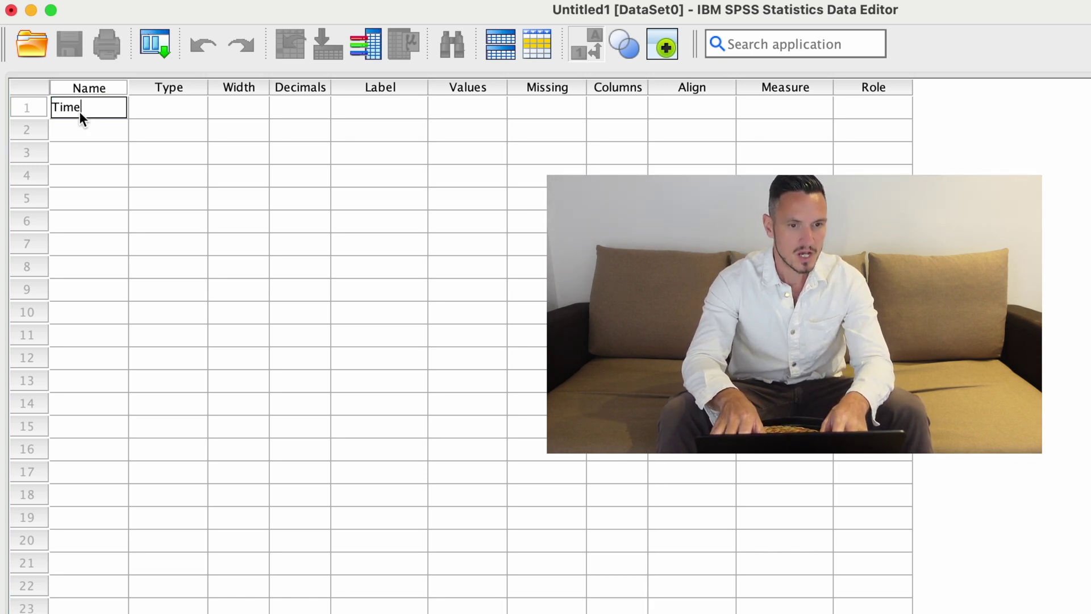
key(Return)
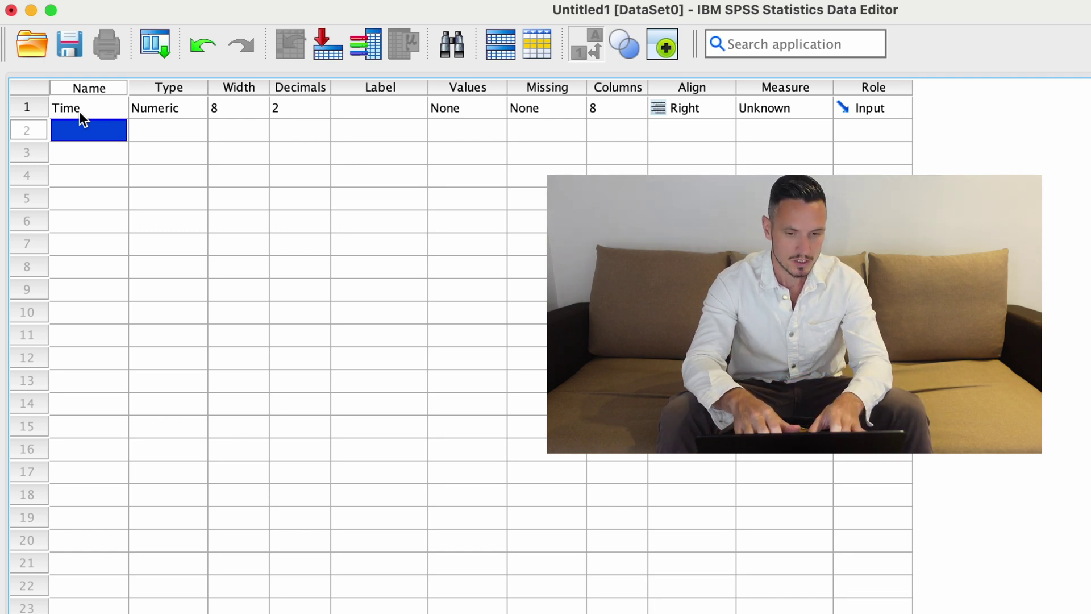
text(Appetite)
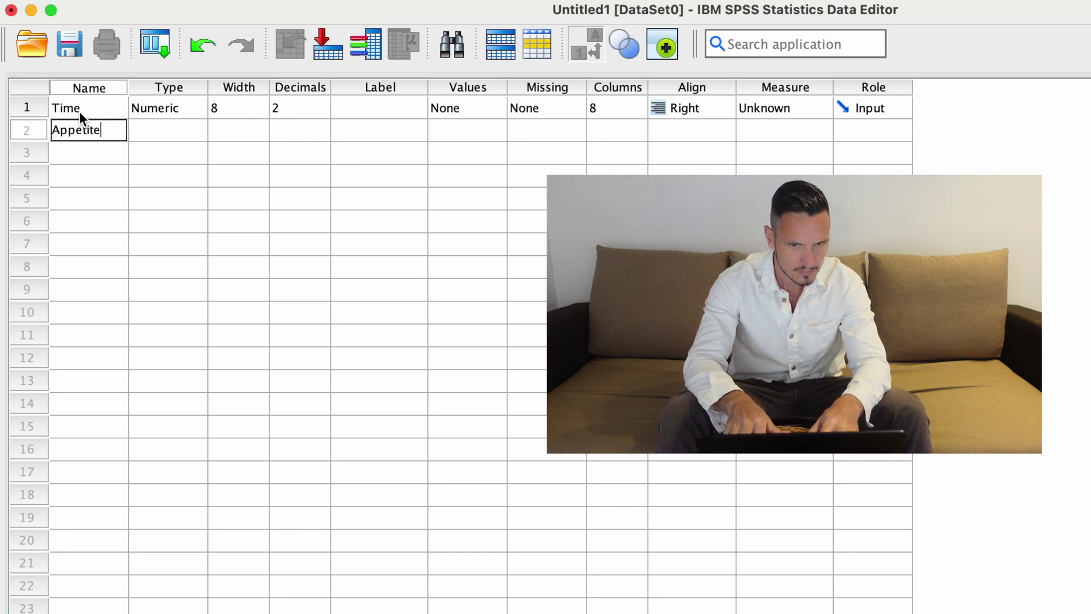
key(Return)
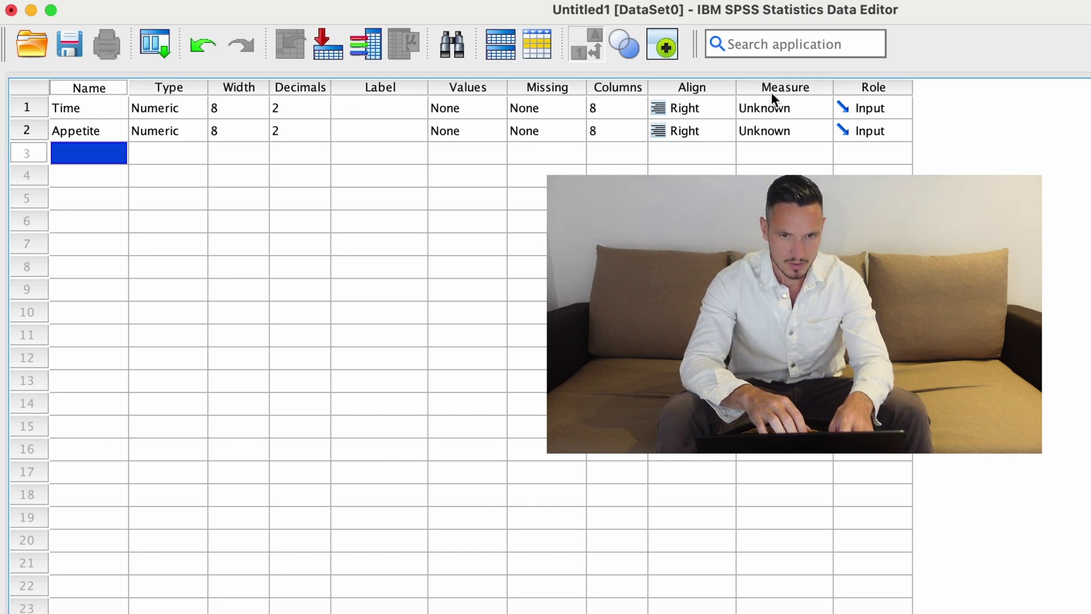
Set the measurement level to Nominal for Time and Scale for Appetite.
click(768, 107)
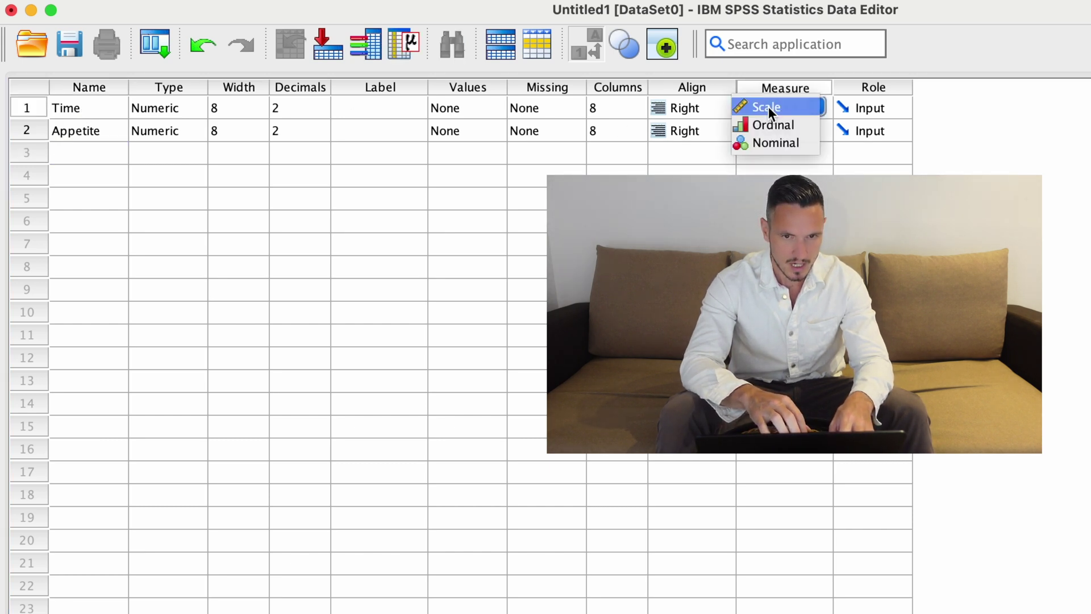
click(773, 143)
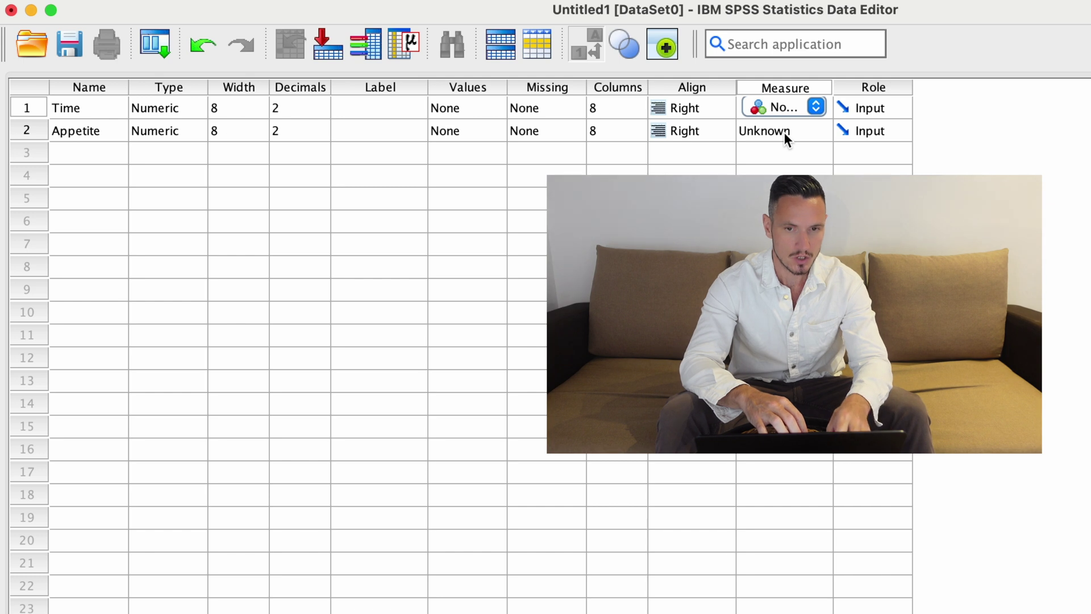
click(783, 132)
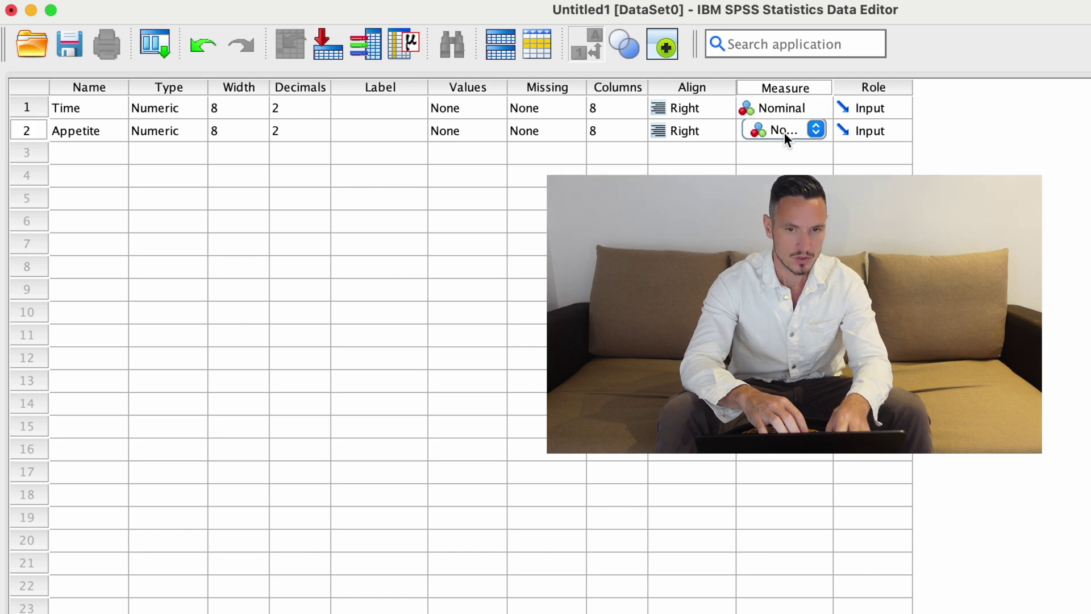
click(816, 130)
click(796, 94)
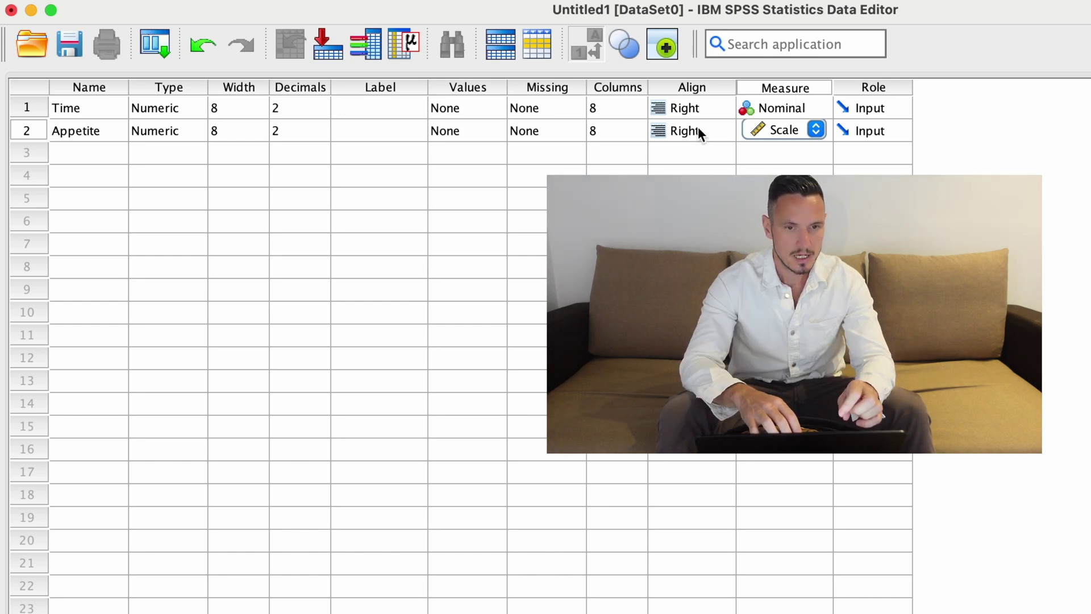
Open the value labels of the Time variable and label value 1 as Morning.
click(460, 109)
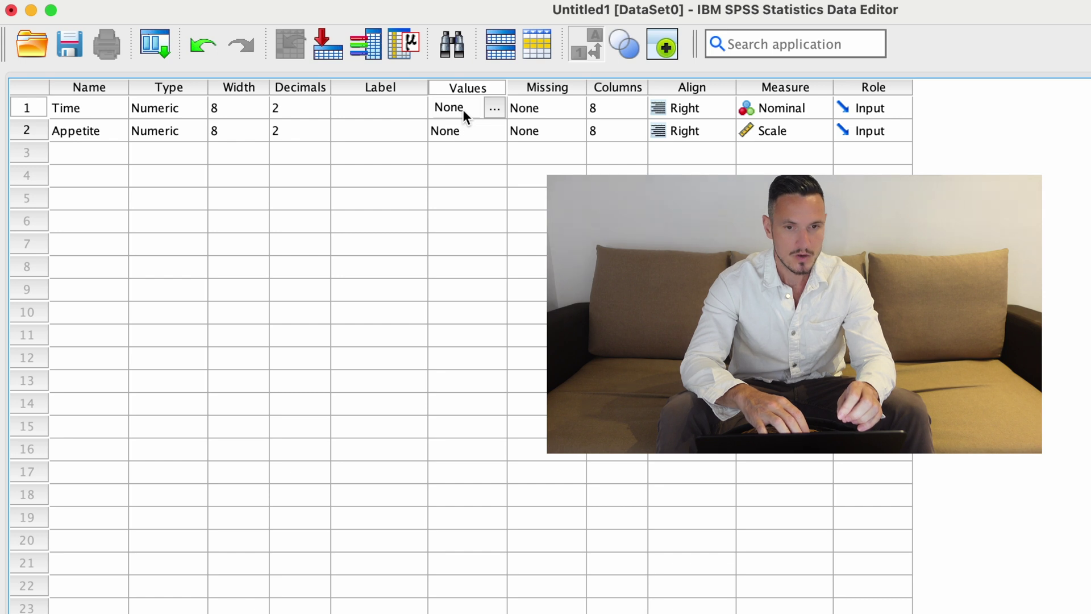
click(495, 111)
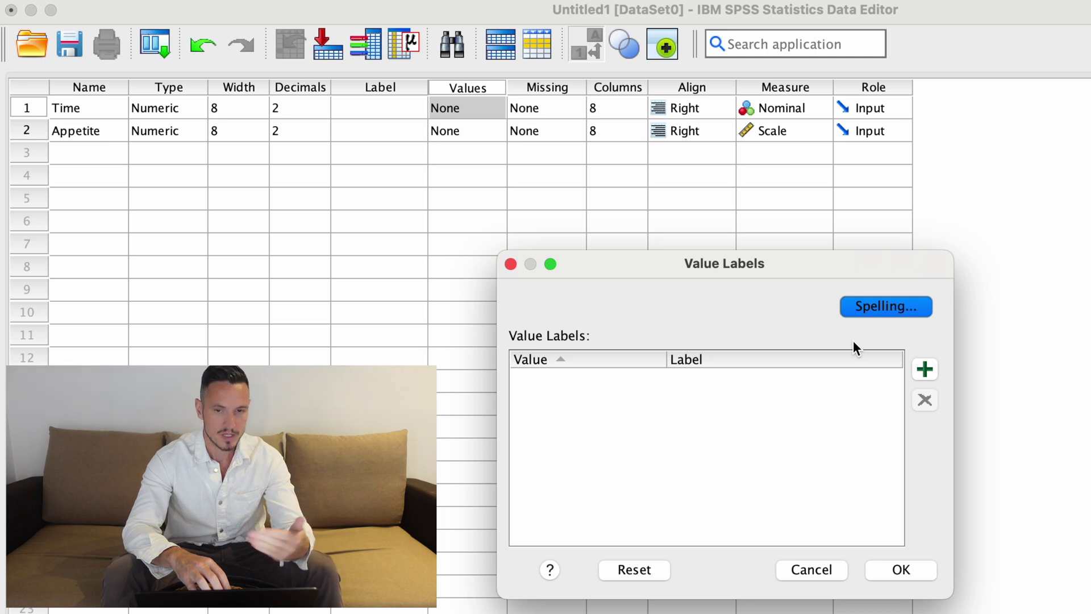
click(916, 373)
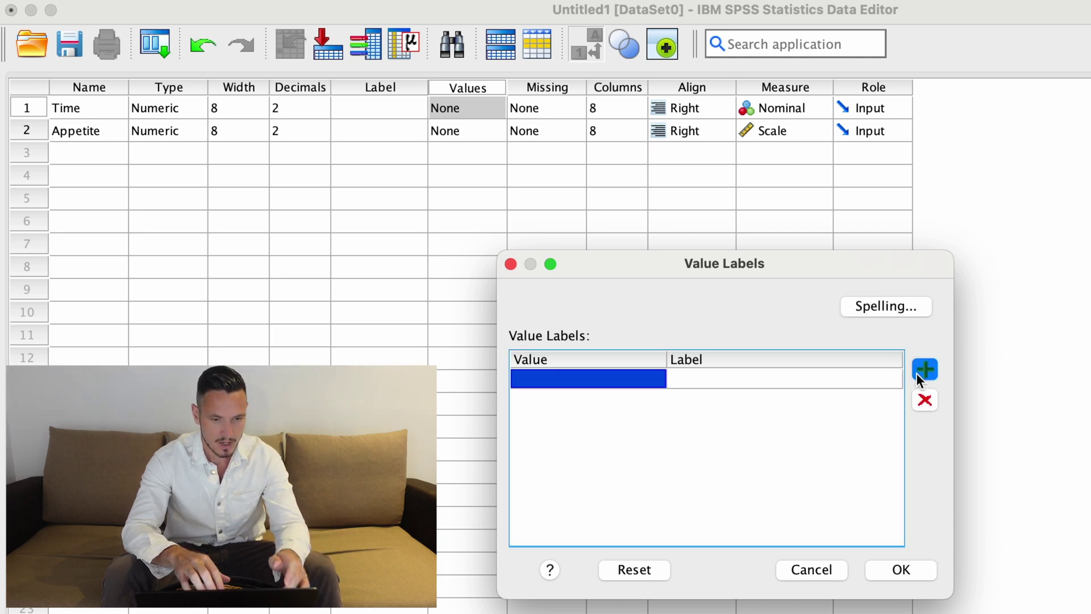
text(1)
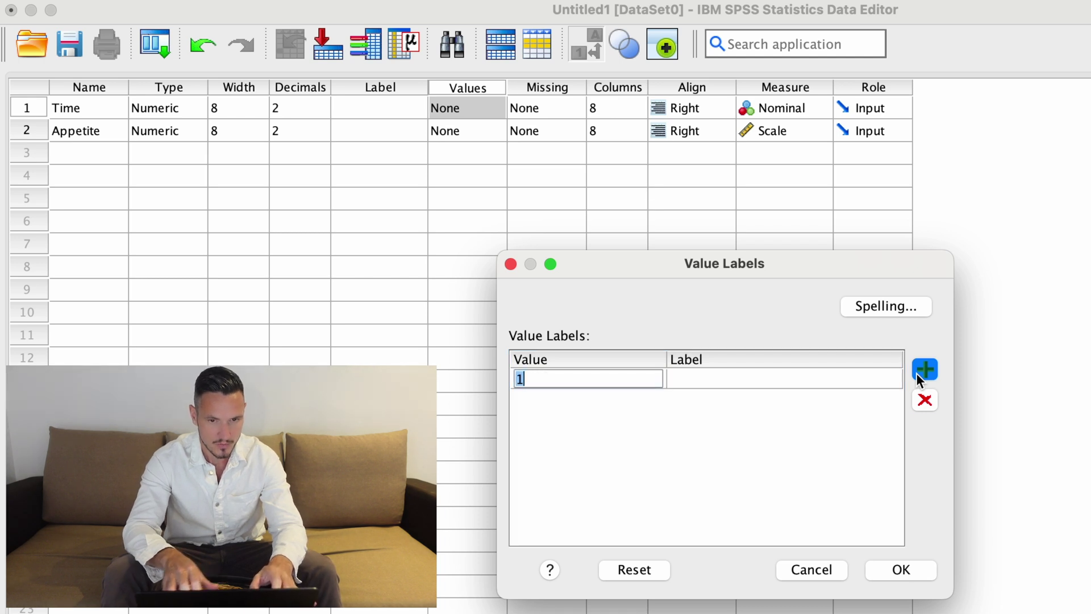
click(835, 375)
click(835, 372)
text(Morning)
key(Return)
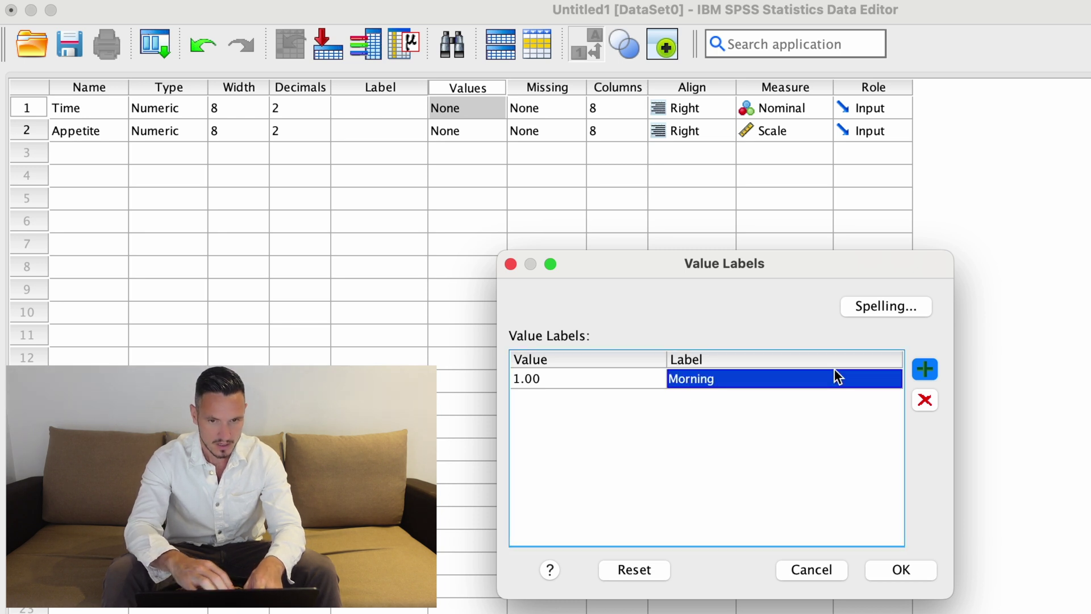
Add a value label for Time that assigns Afternoon to value 2.
click(925, 369)
text(2)
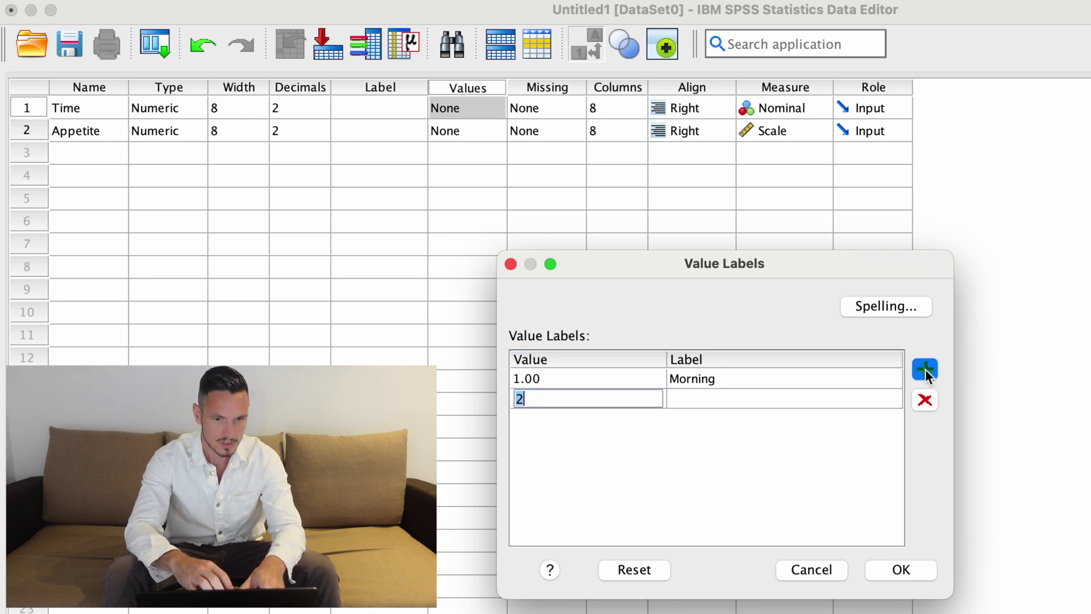
click(742, 398)
click(742, 398)
text(ft)
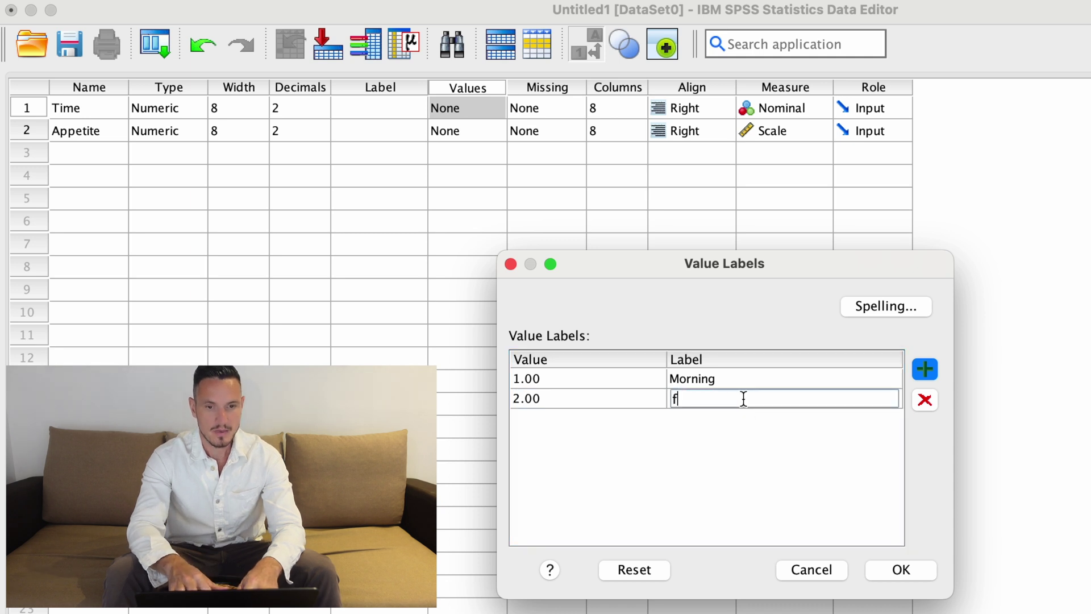
key(BackSpace)
key(BackSpace)
text(Afternoon)
key(Return)
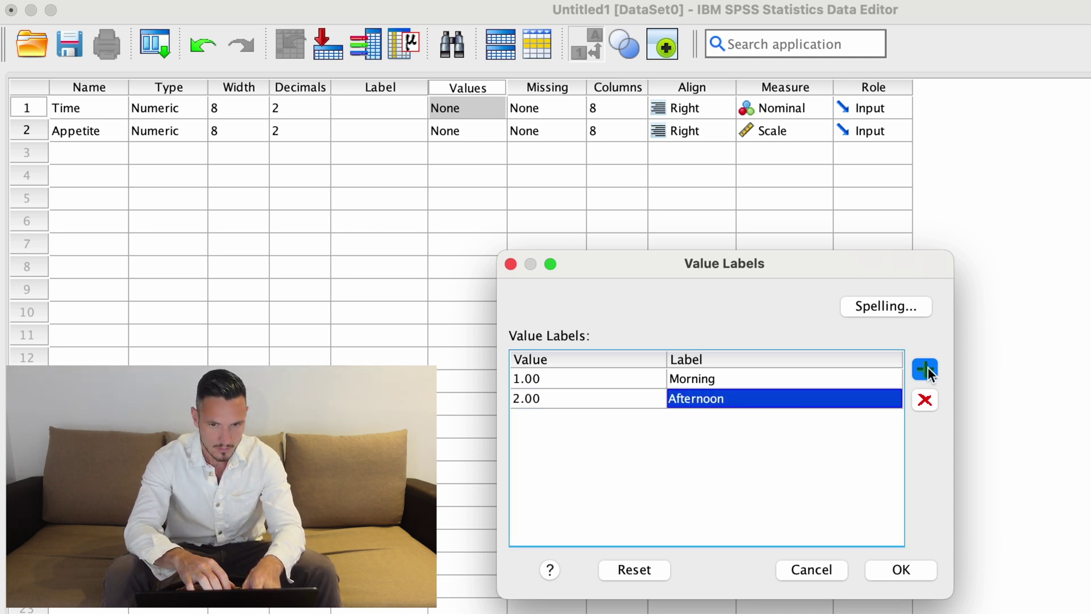
Add the label Evening for value 3 and apply the value labels to Time.
click(925, 369)
text(3)
click(728, 418)
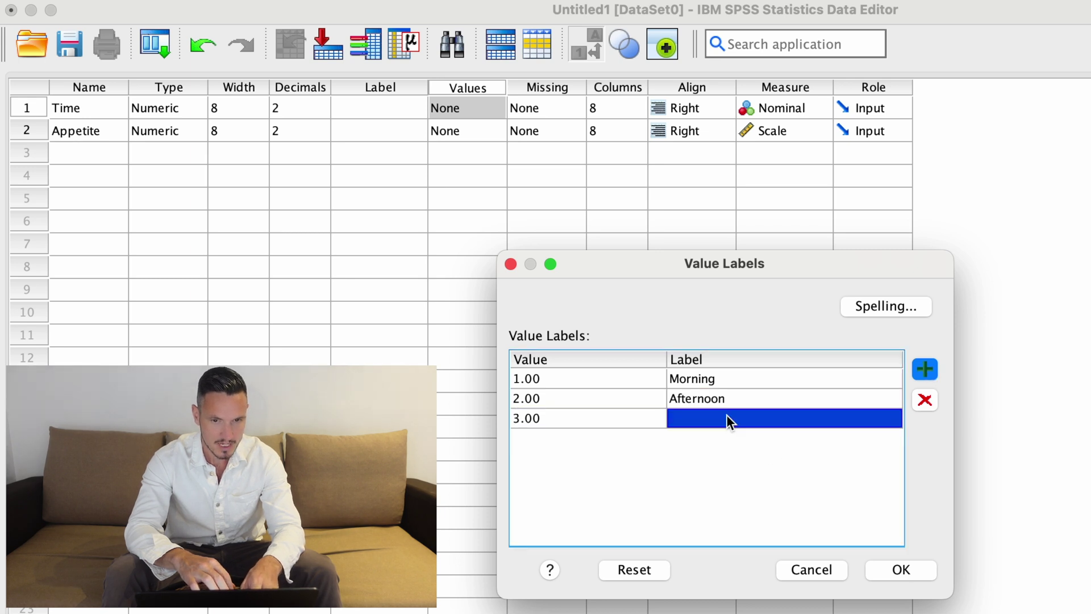
click(727, 419)
text(Evening)
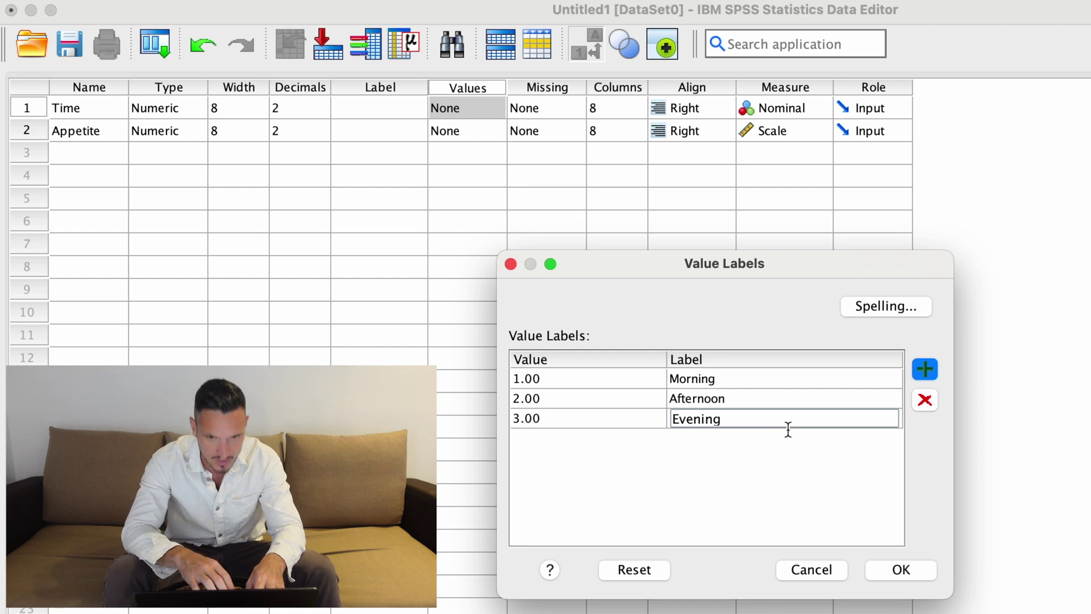
click(903, 571)
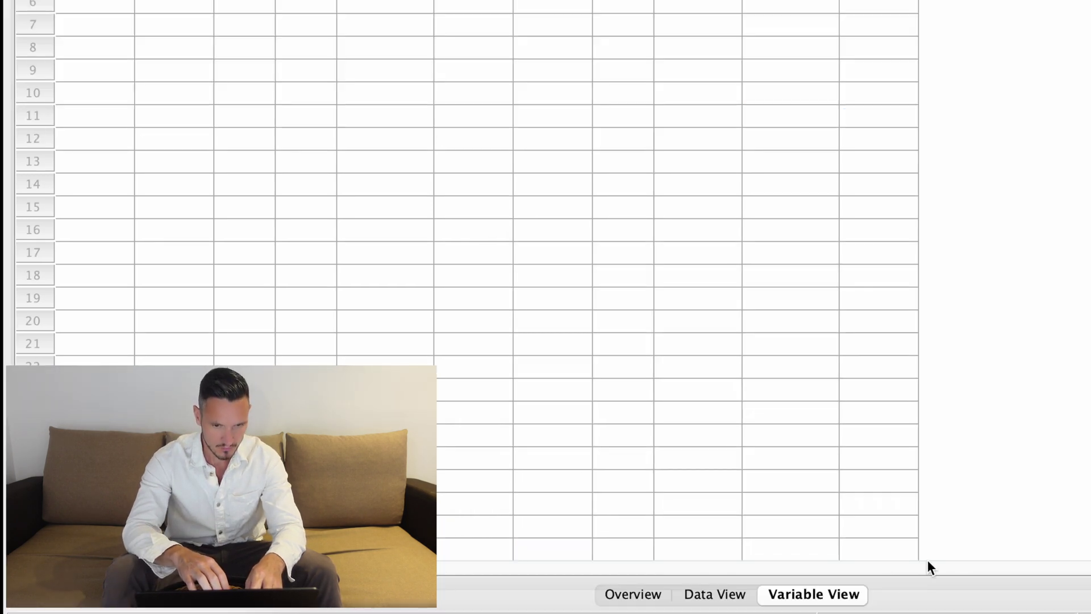
Show the SPSS data grid, then switch to Excel and copy the data range A2:B61 without its headers.
click(717, 595)
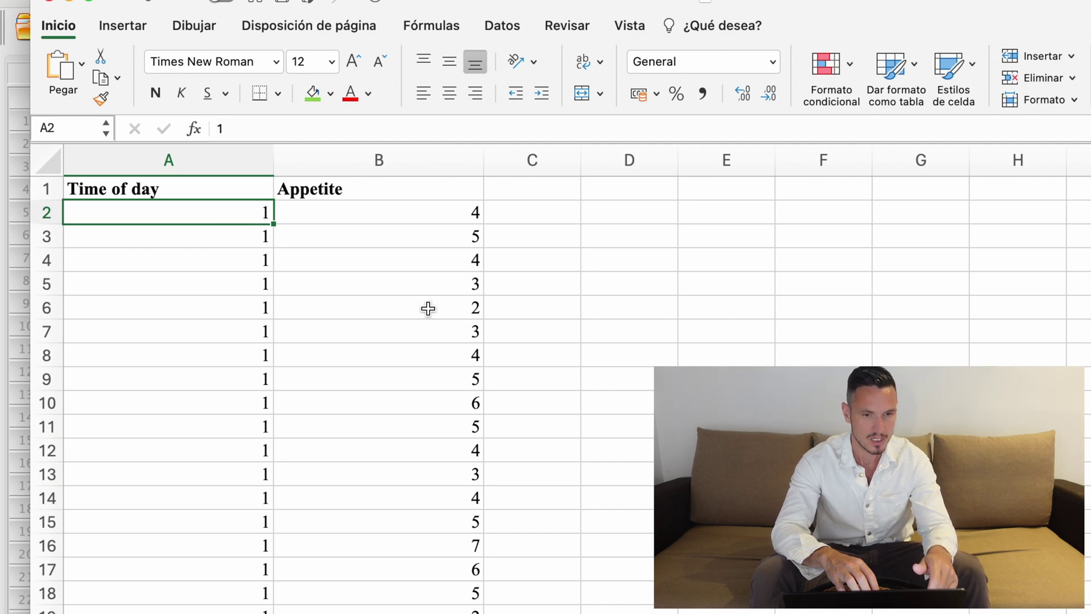
scroll(483, 548, down, 13)
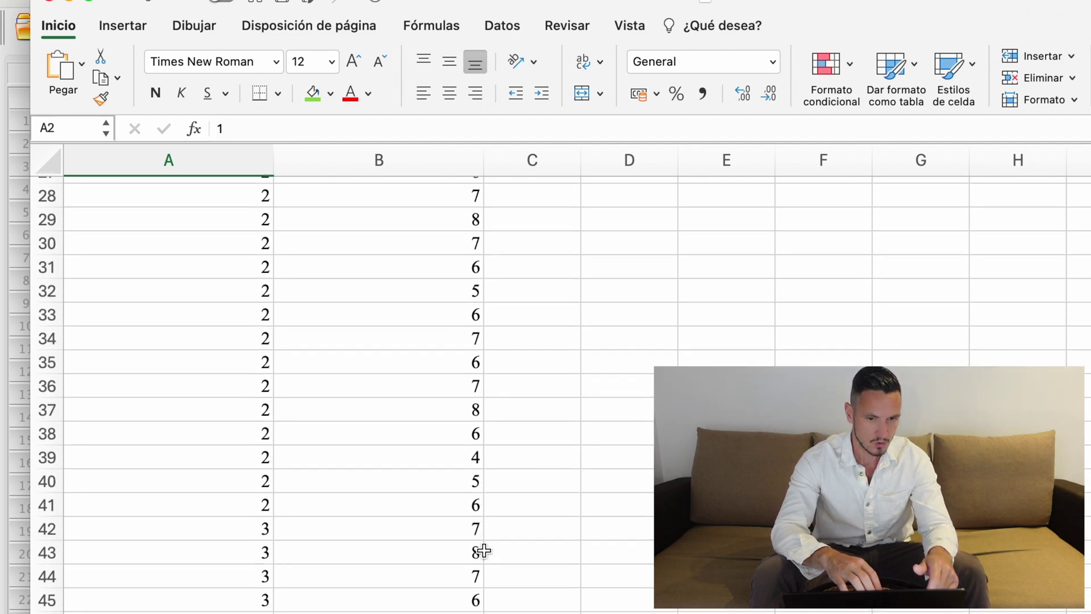
scroll(484, 550, down, 2)
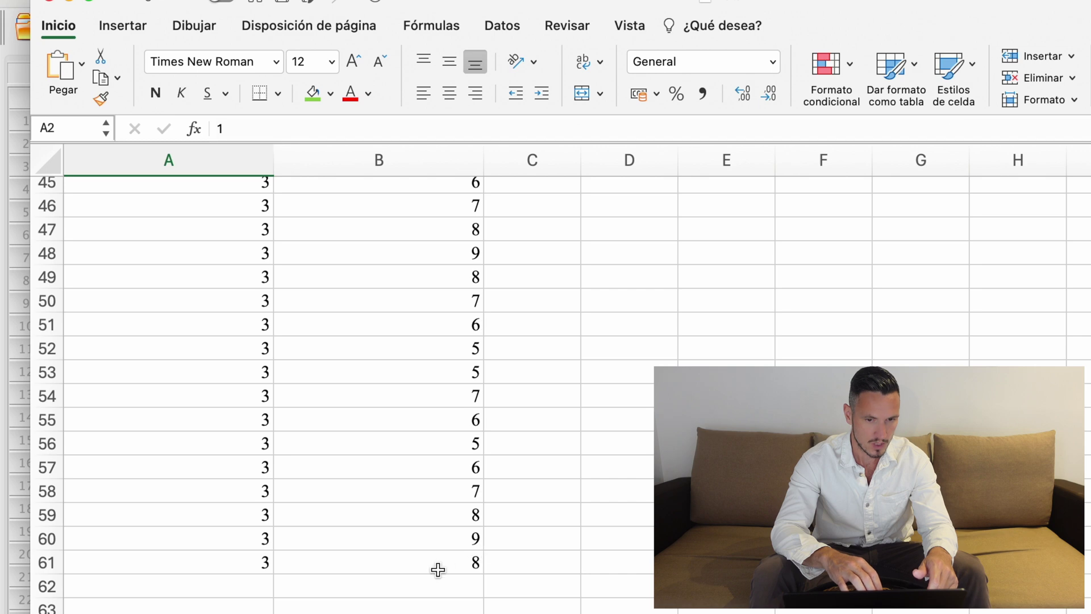
shift+click(438, 569)
key(super+c)
scroll(437, 570, up, 15)
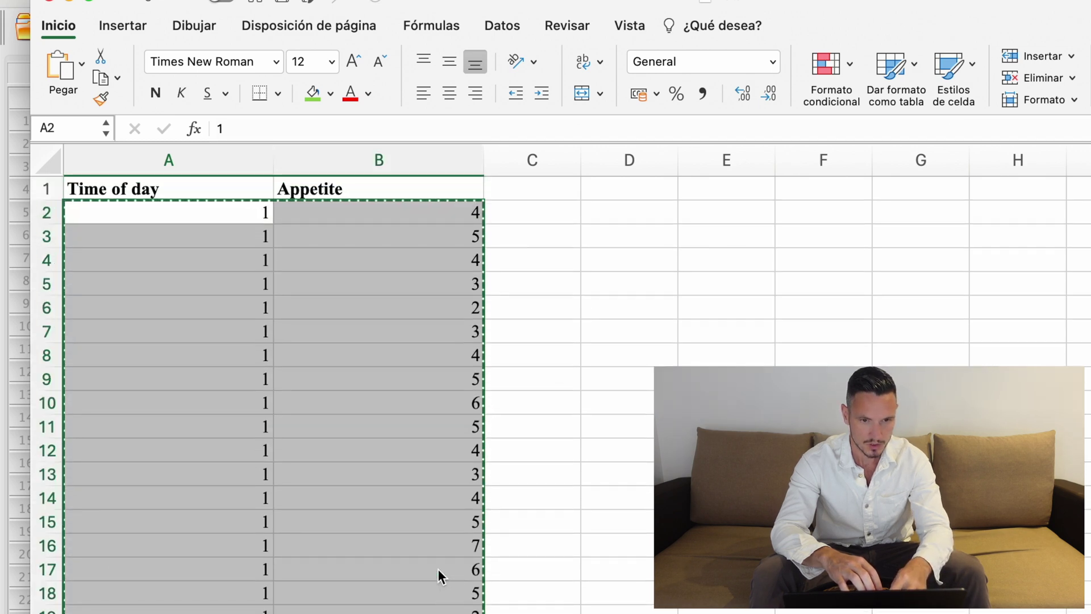
Switch to SPSS Statistics and paste the copied data starting at the first case of Time.
key(super+Tab)
click(96, 127)
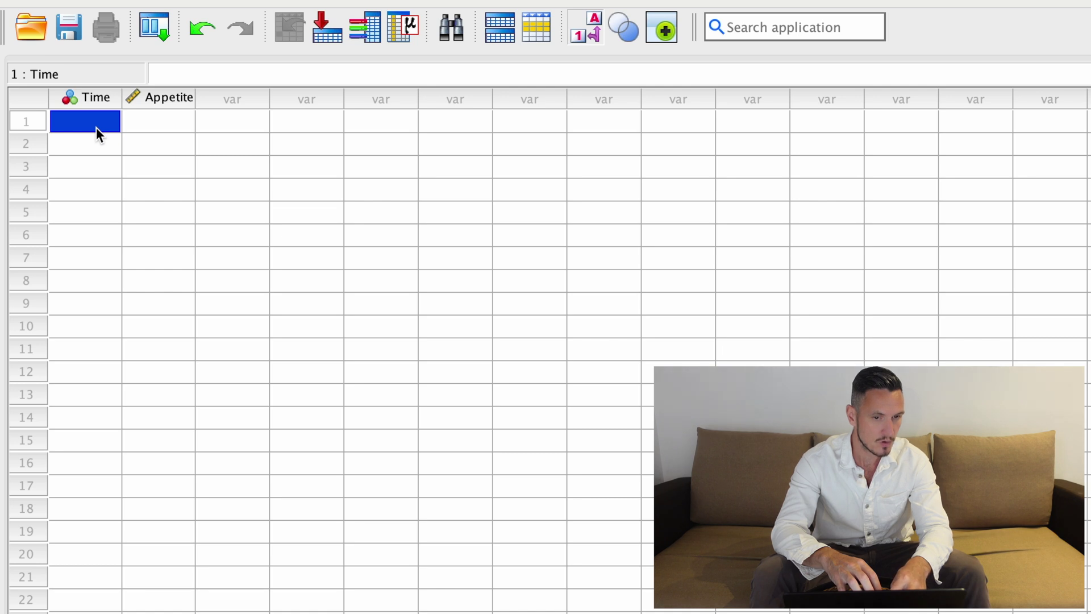
key(super+v)
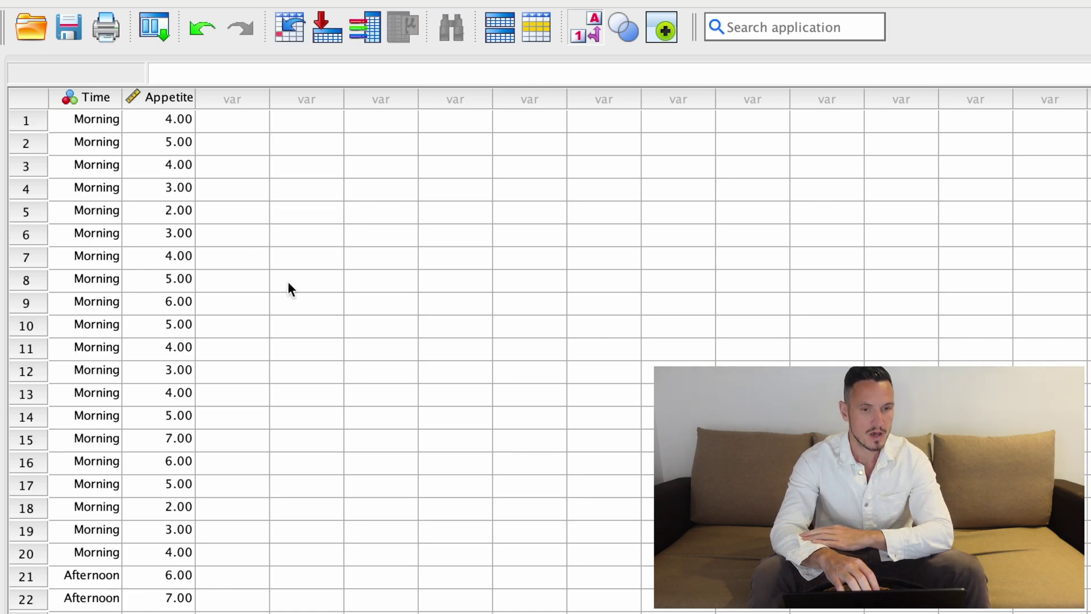
Check the pasted Time and Appetite cases down the dataset, switching briefly to the Excel source data.
scroll(121, 157, down, 8)
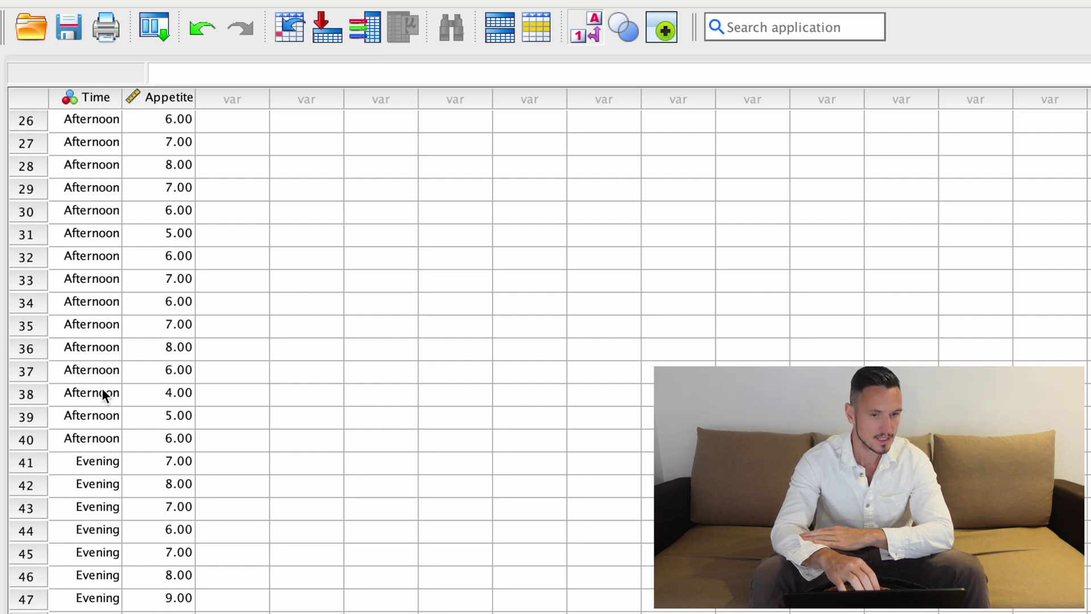
scroll(101, 388, down, 3)
key(ctrl+Up)
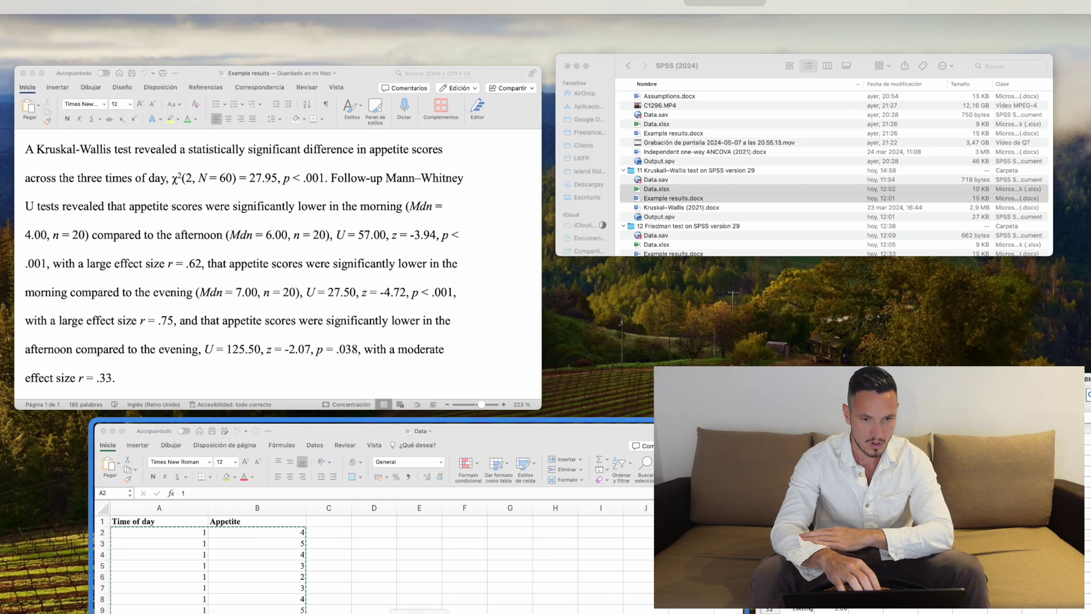
click(396, 507)
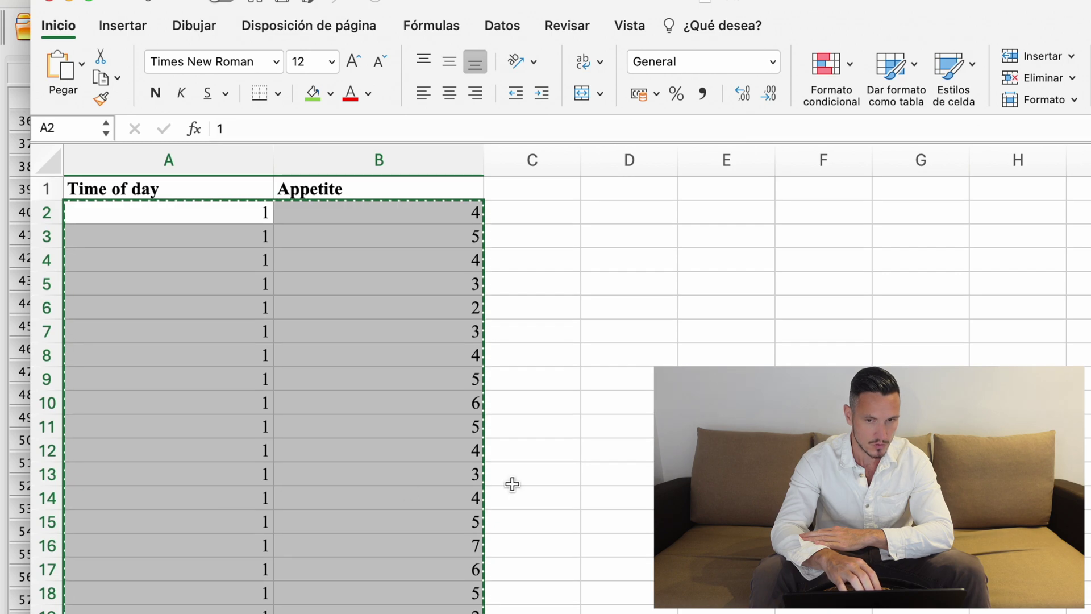
key(ctrl+Up)
click(513, 483)
scroll(309, 340, up, 3)
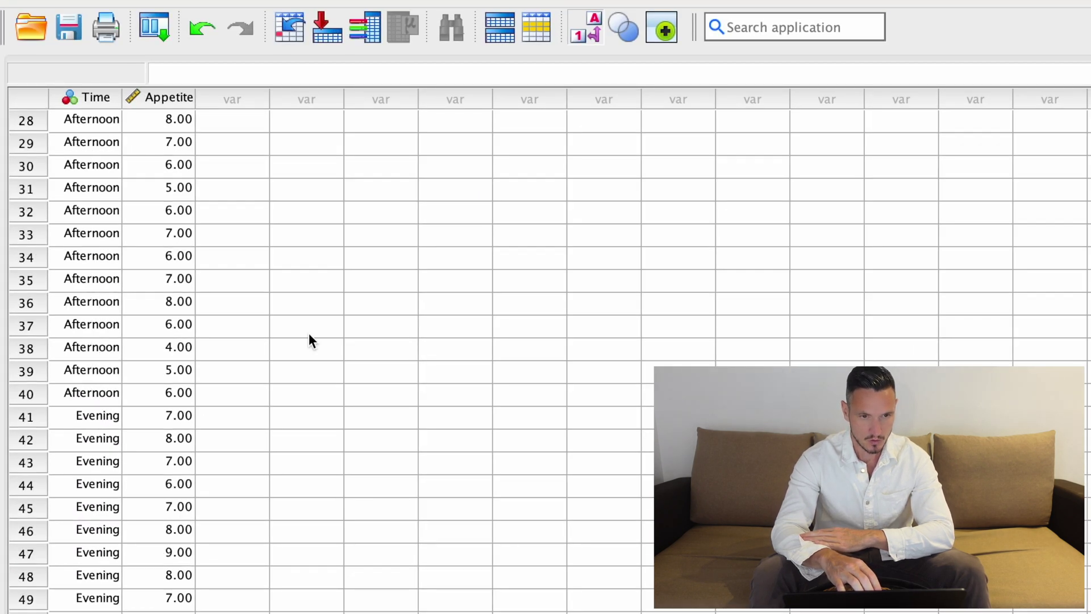
scroll(309, 340, up, 5)
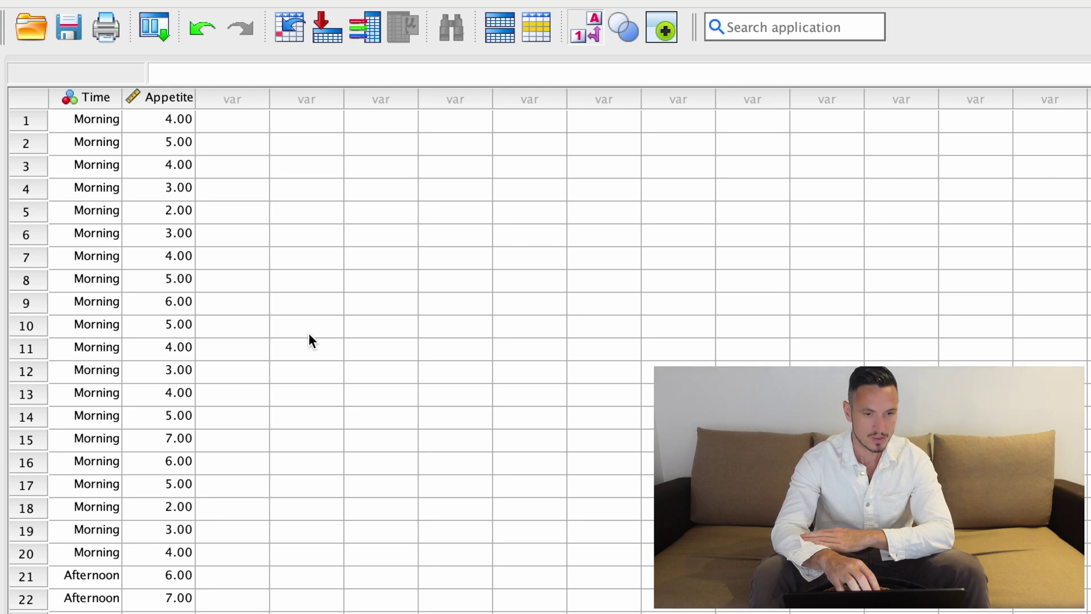
Look through the pasted cases, then turn the value labels off to view the numeric Time codes and back on.
scroll(309, 335, down, 8)
scroll(308, 340, up, 6)
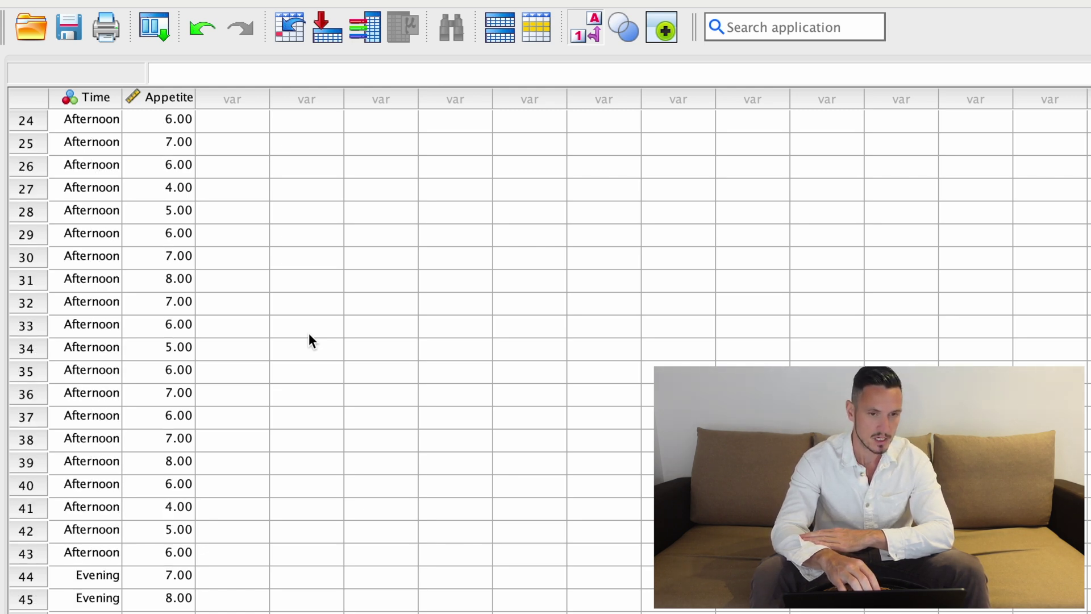
click(288, 7)
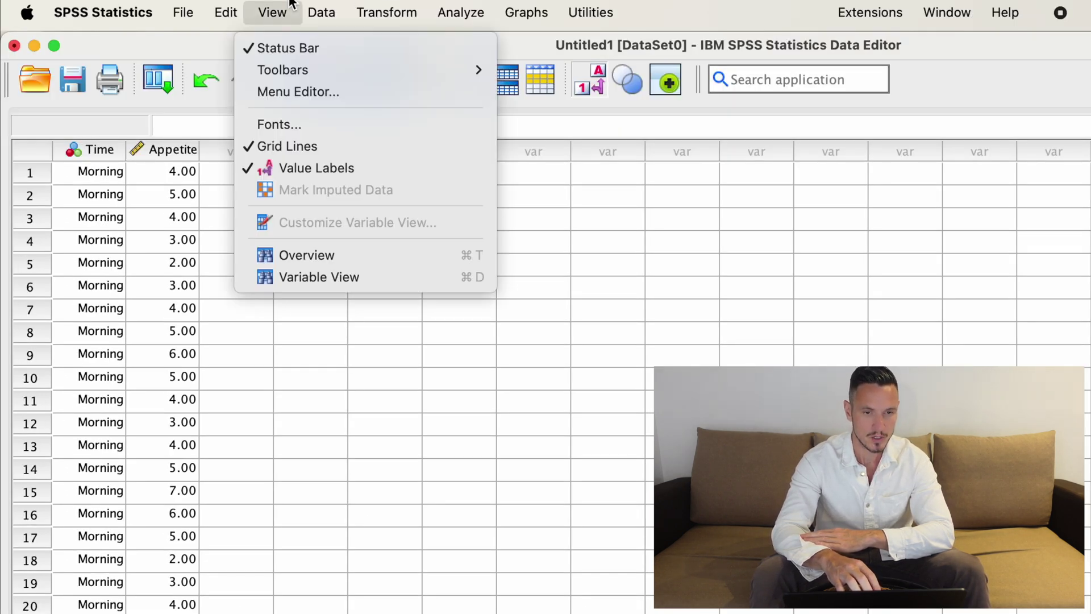
click(339, 171)
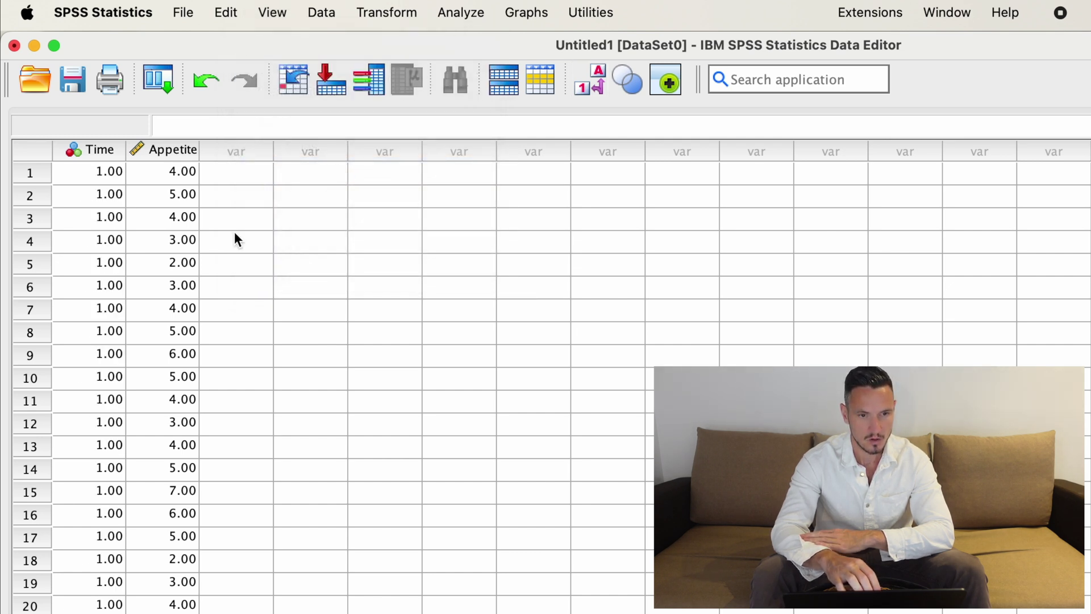
click(273, 11)
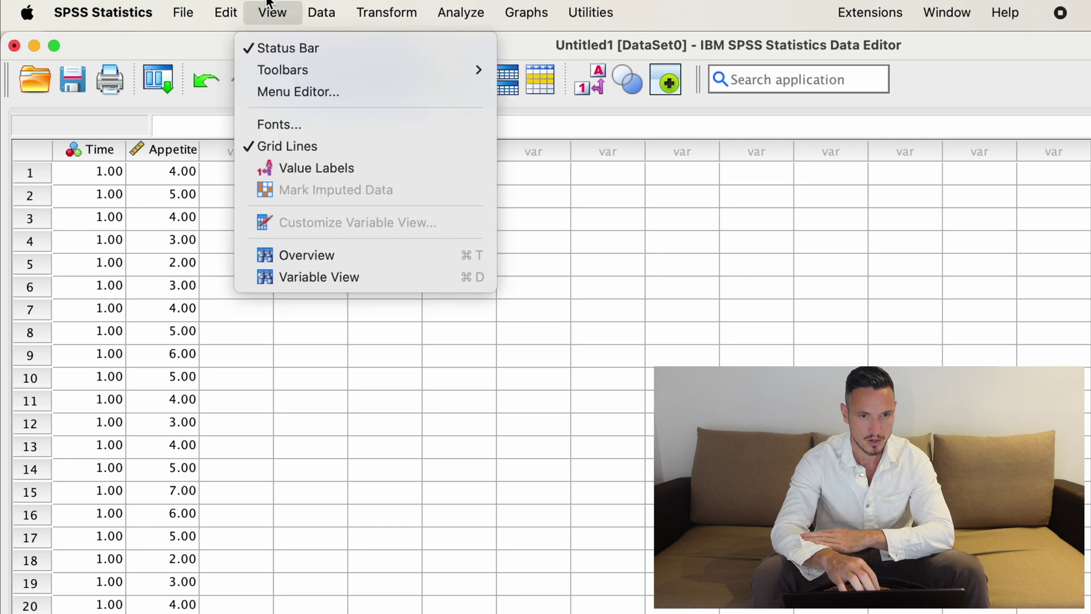
click(299, 170)
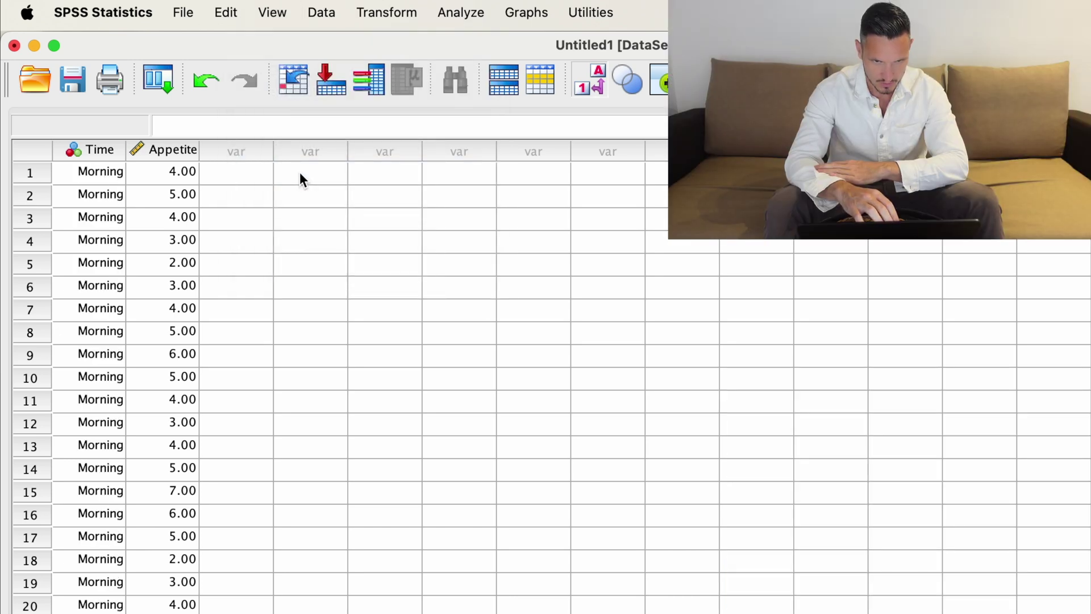
Start a nonparametric K Independent Samples test with Time as the grouping variable and Appetite as the test variable.
click(457, 13)
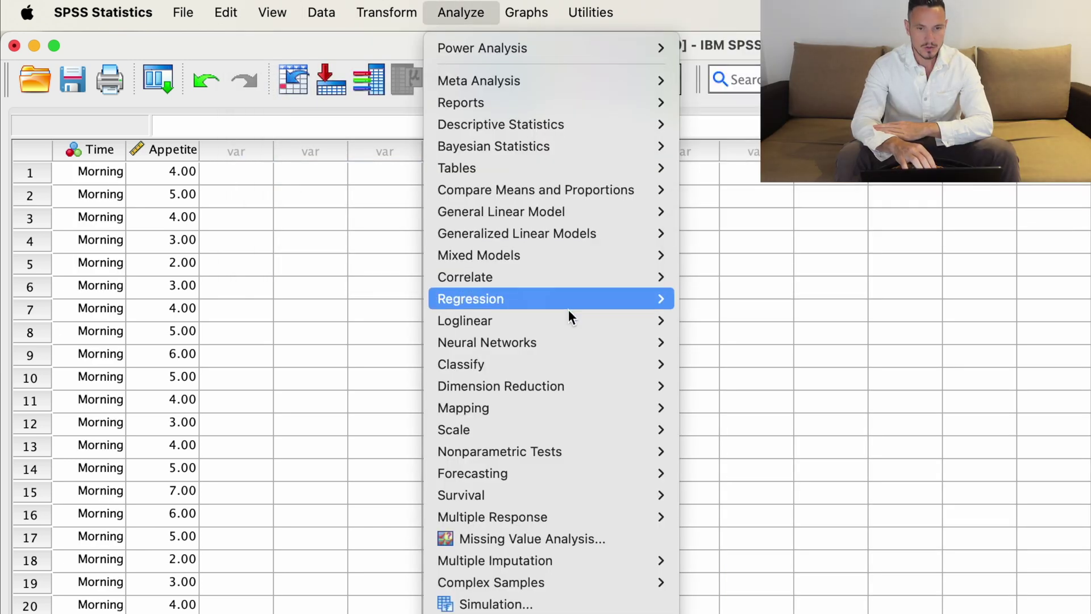
mouse_move(589, 451)
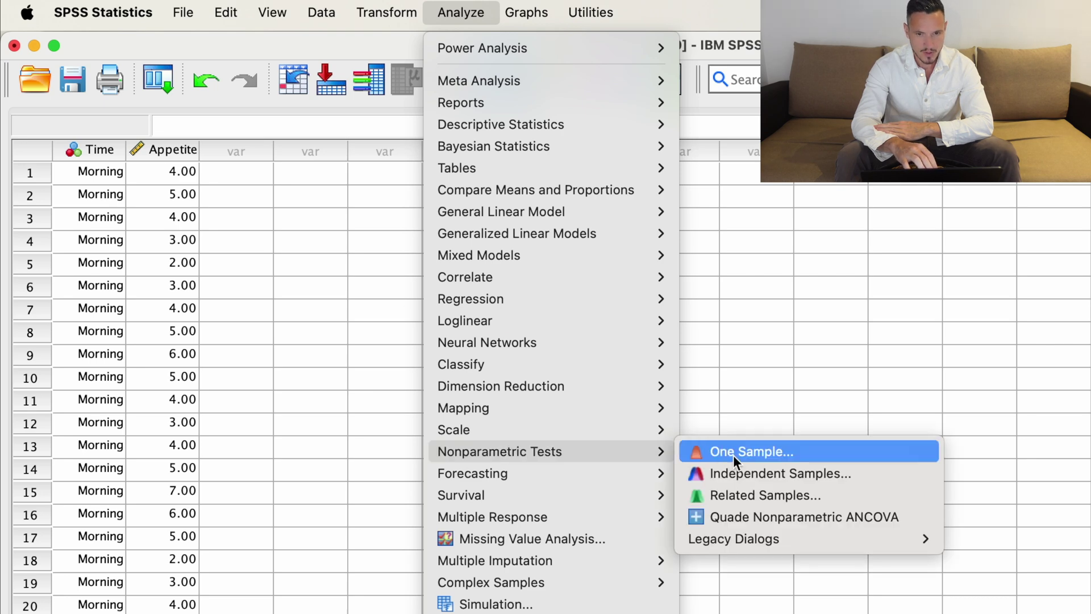
mouse_move(808, 547)
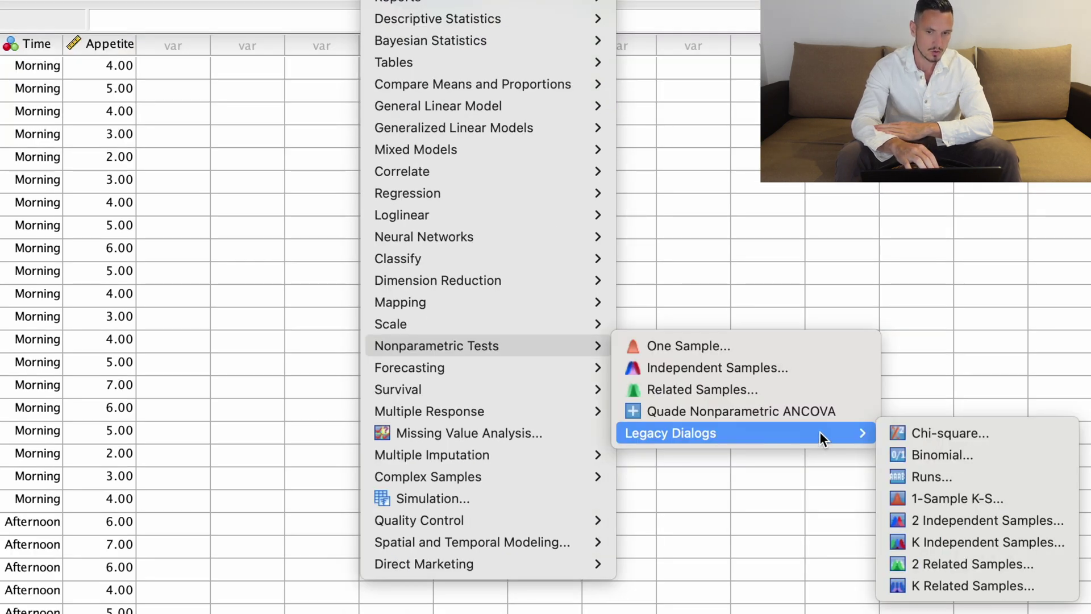
click(964, 544)
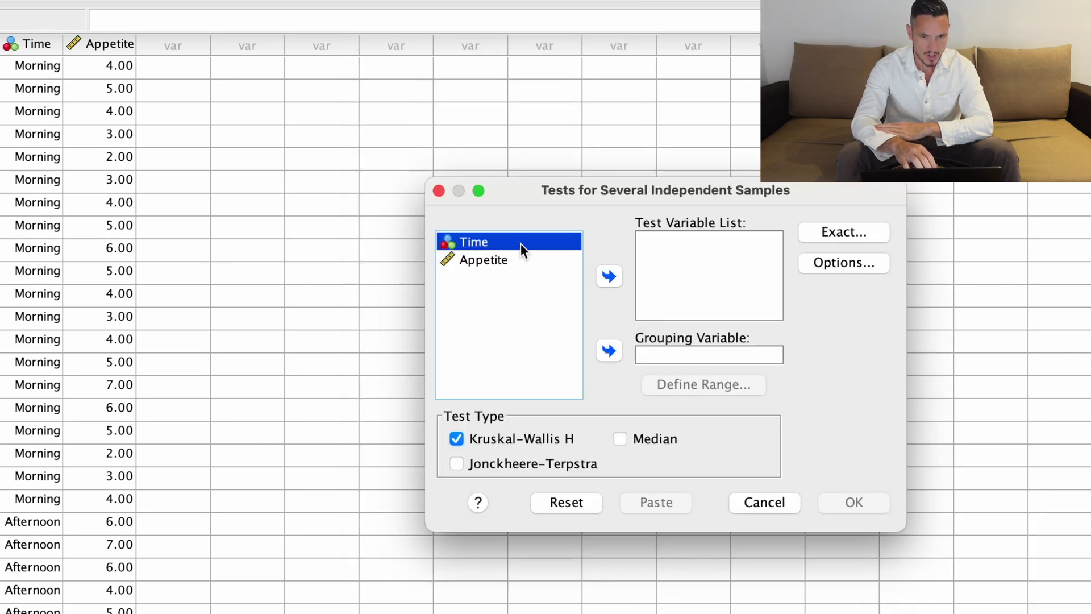
click(610, 351)
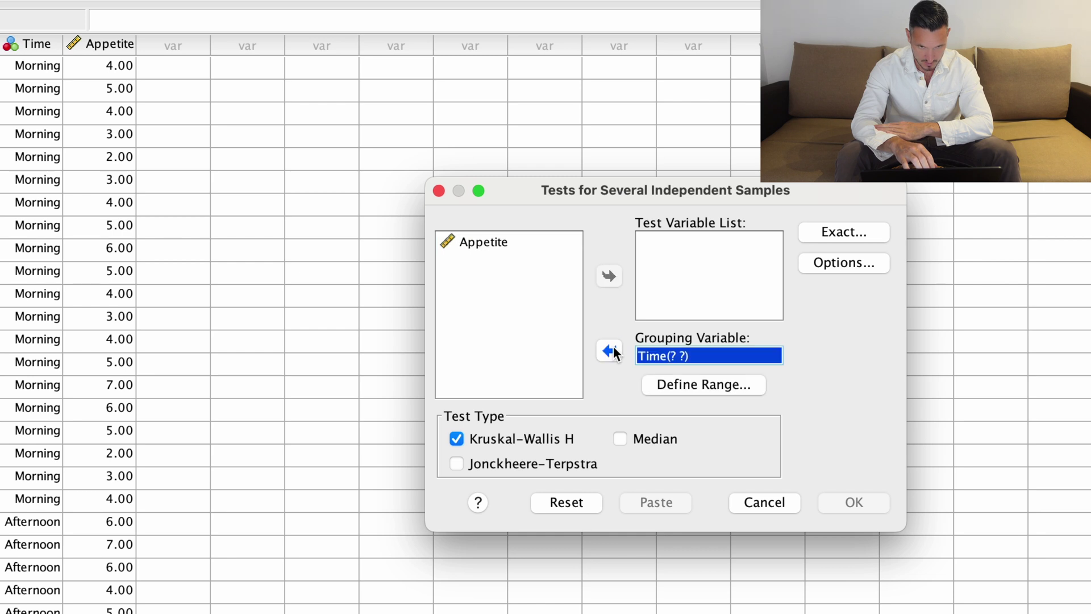
click(502, 240)
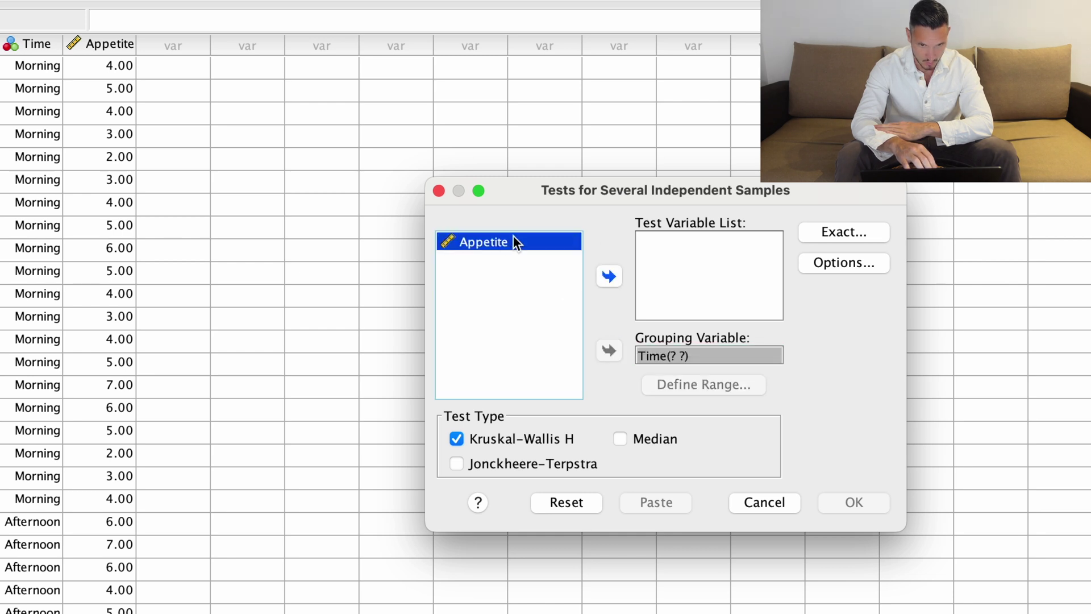
click(598, 277)
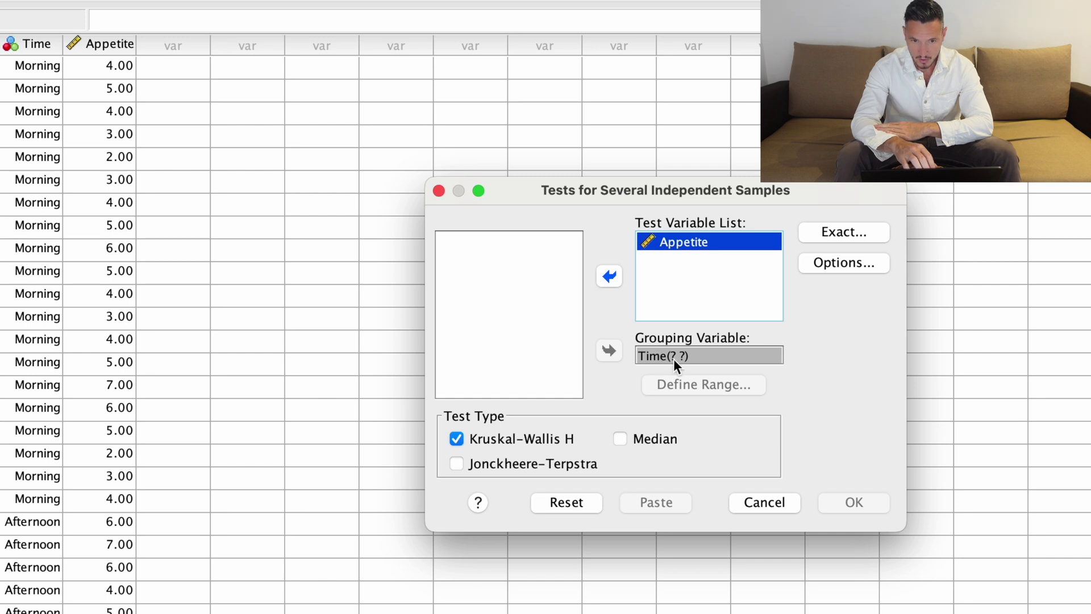
Define the Time grouping range with minimum 1 and maximum 3, and run the Kruskal-Wallis H test.
click(709, 356)
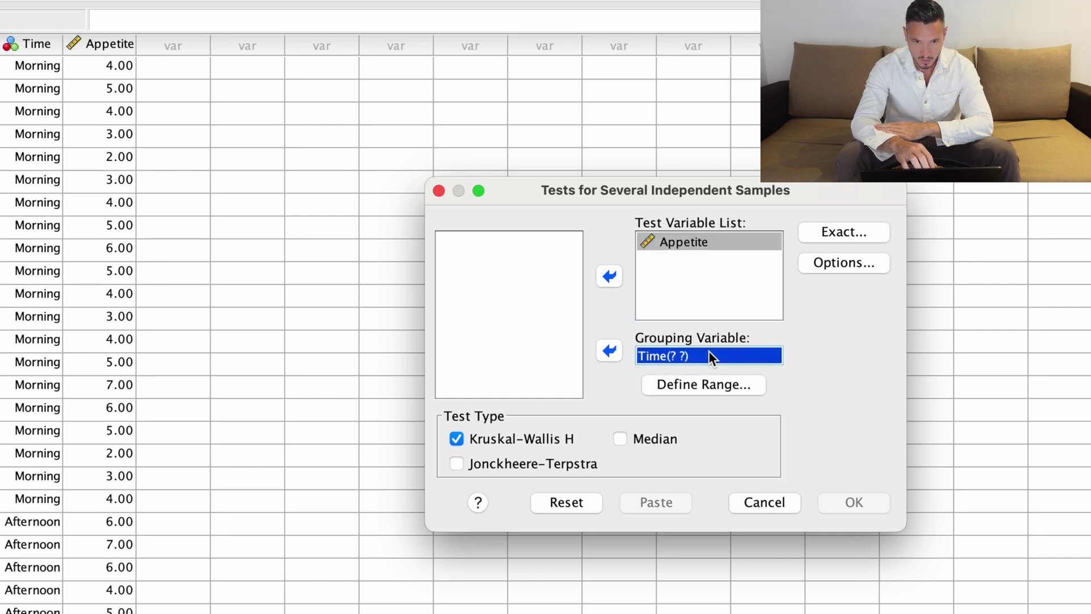
click(706, 391)
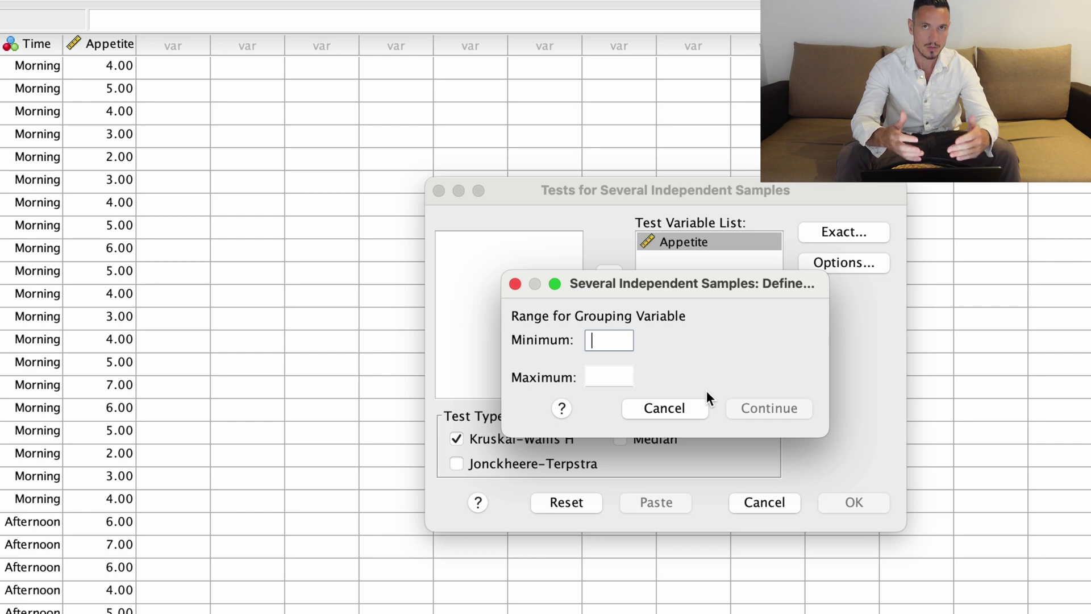
text(1)
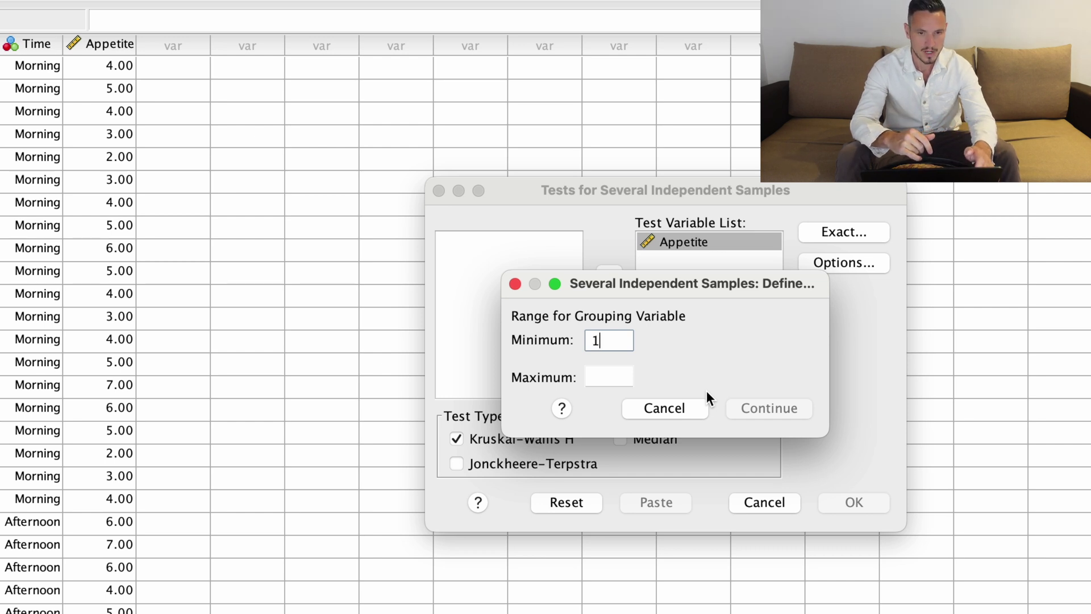
click(598, 380)
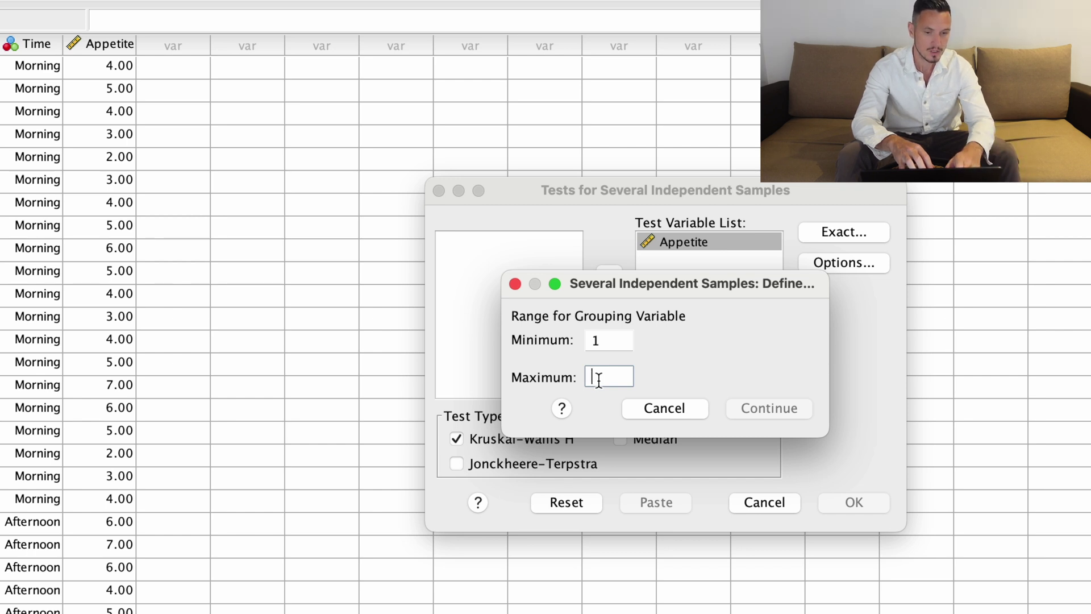
text(3)
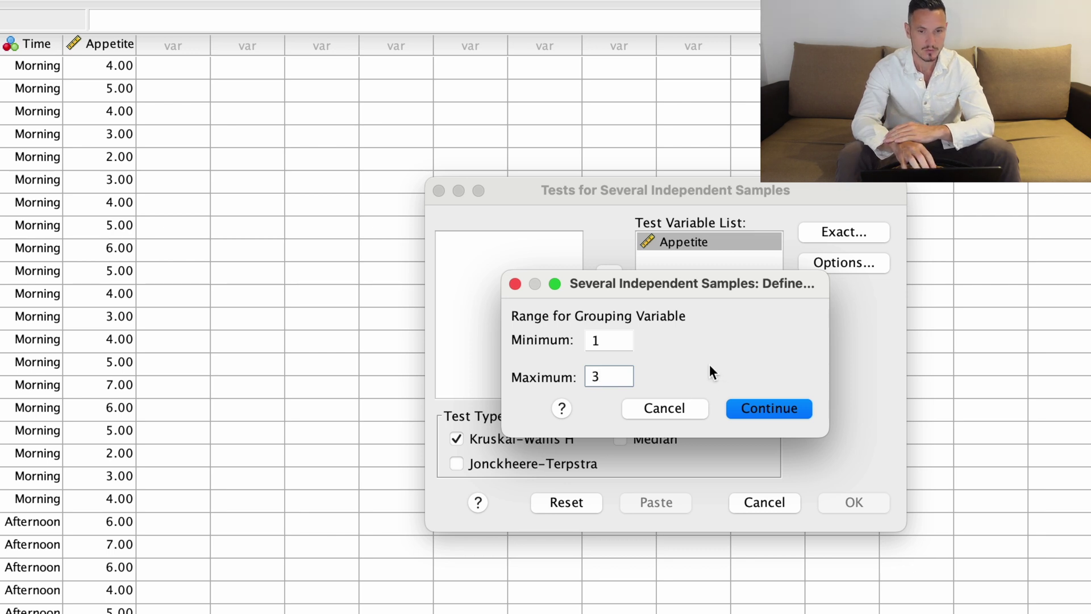
click(749, 406)
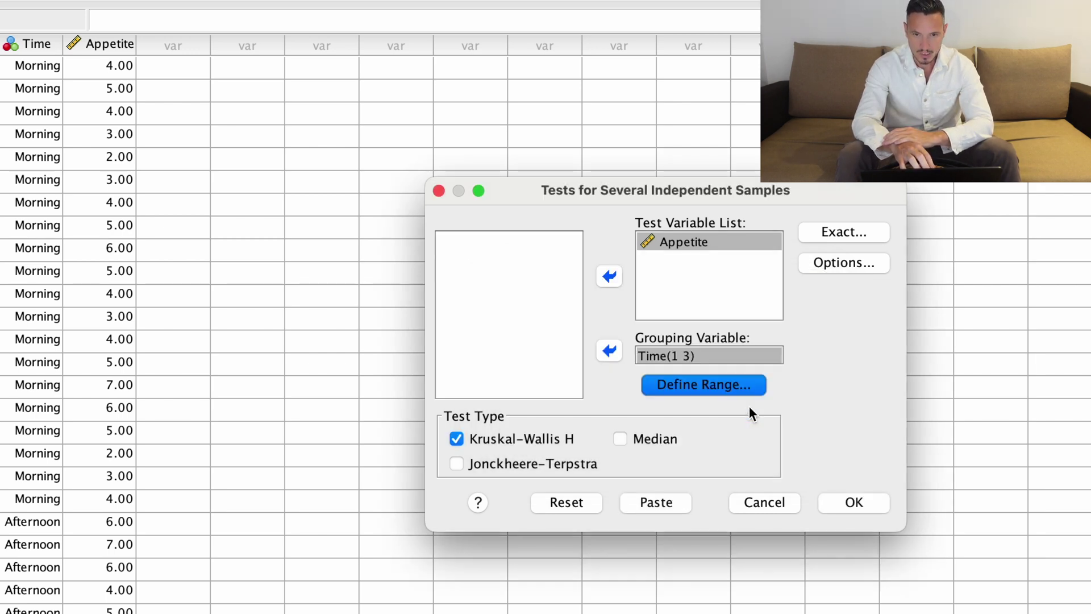
click(842, 499)
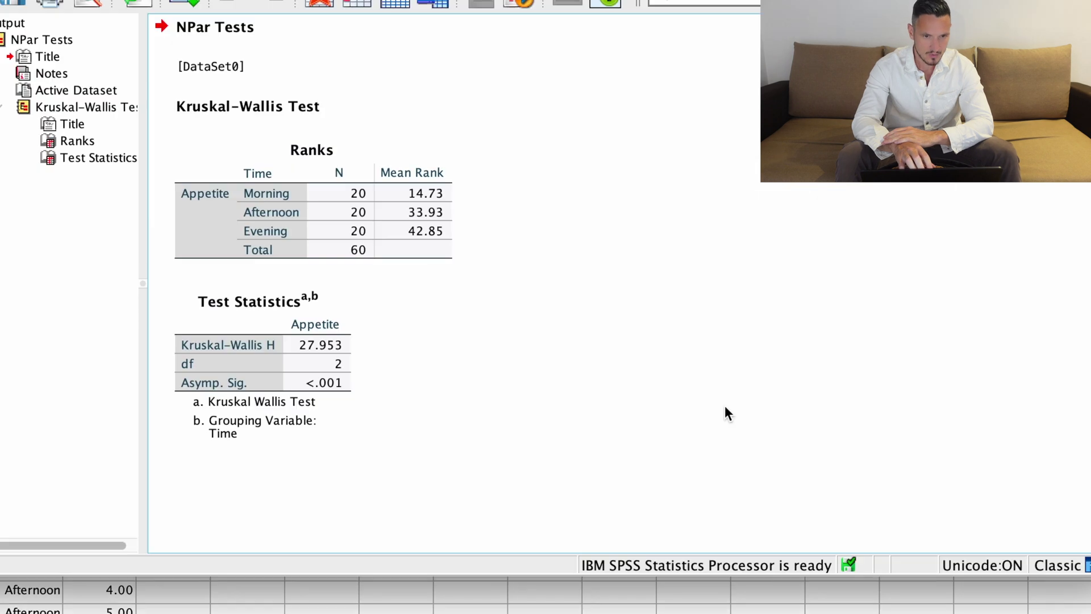
Examine the asymptotic significance of Appetite in the Test Statistics table.
click(248, 324)
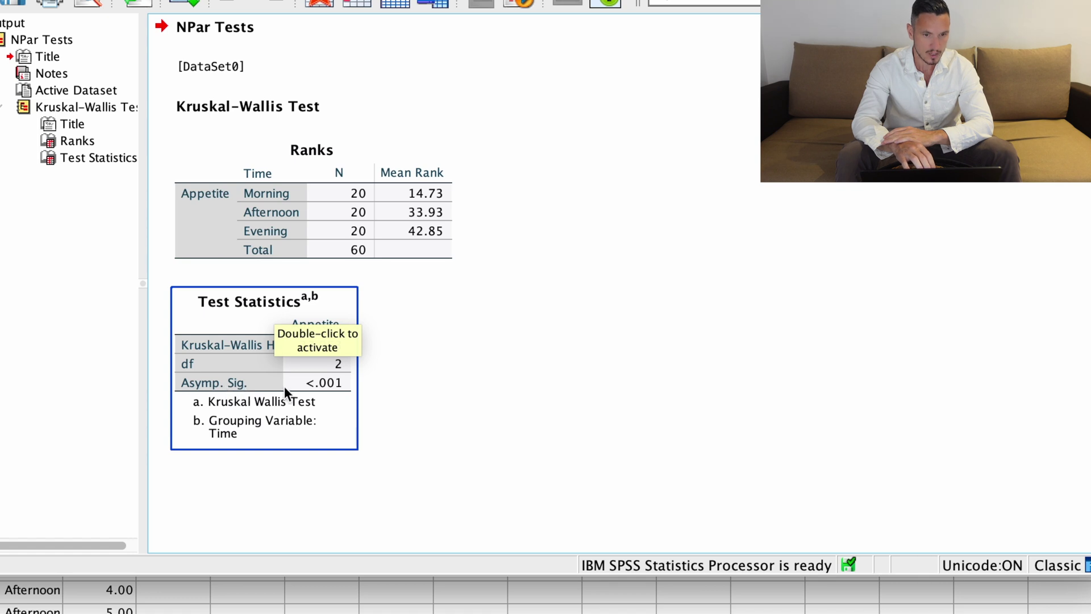
click(530, 378)
click(349, 380)
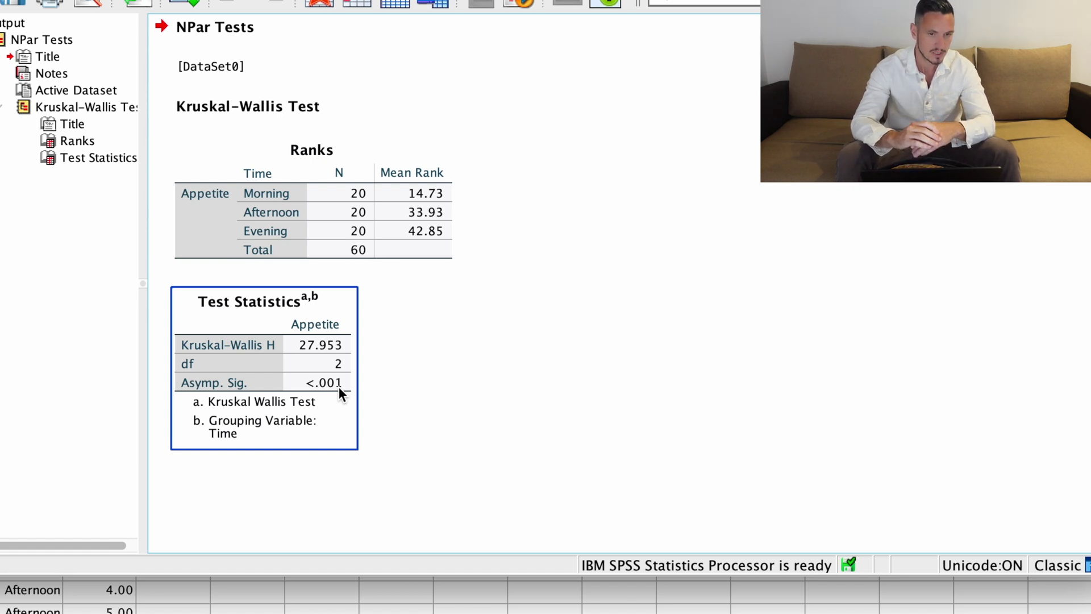
click(389, 378)
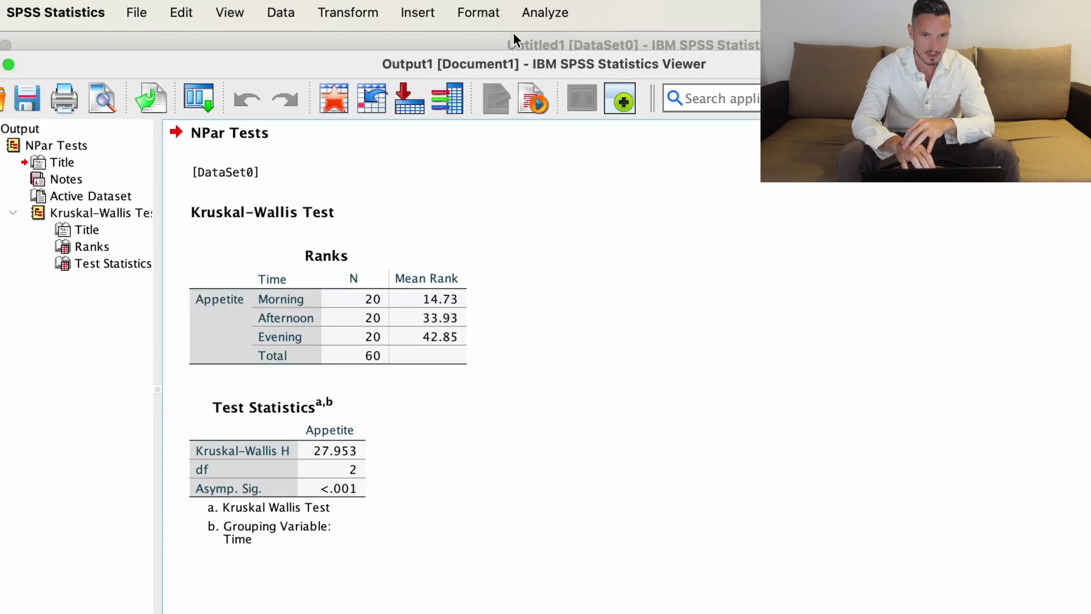
Set up a Means analysis with Time as the independent variable and Appetite as the dependent variable.
click(537, 14)
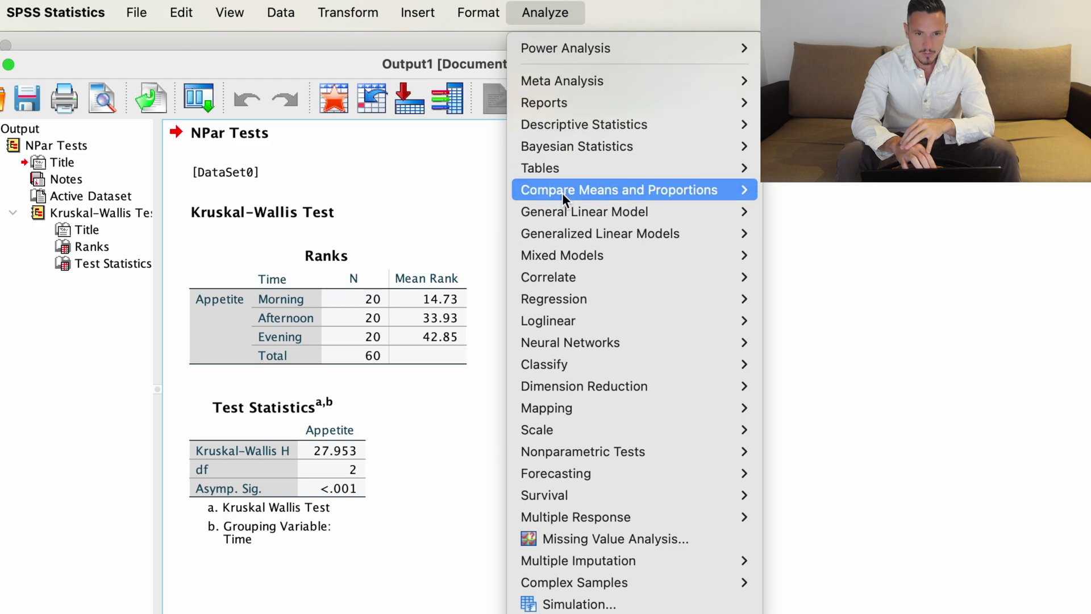
mouse_move(563, 193)
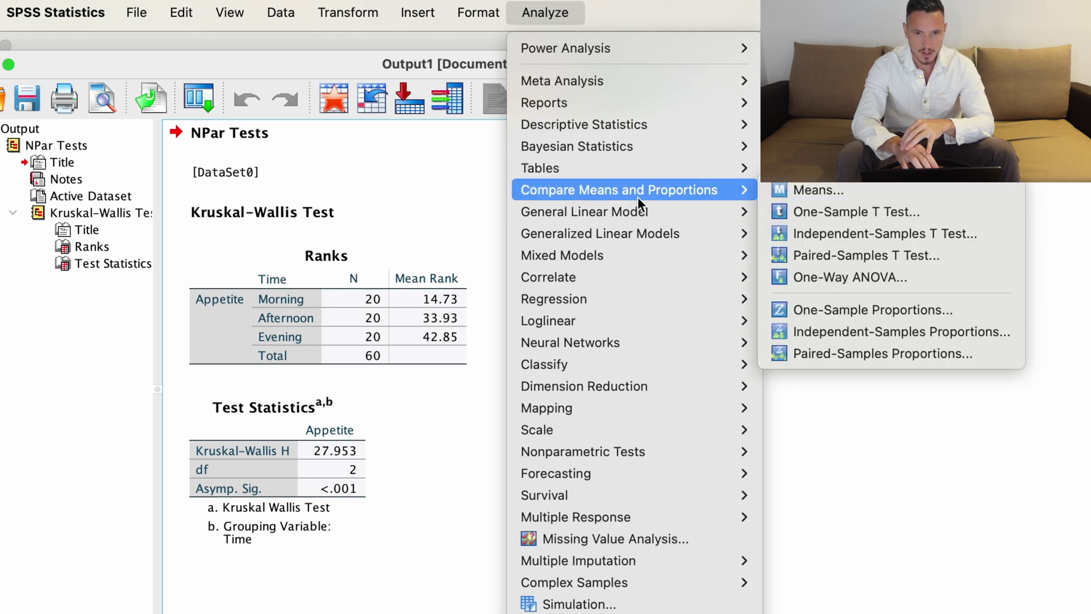
click(796, 188)
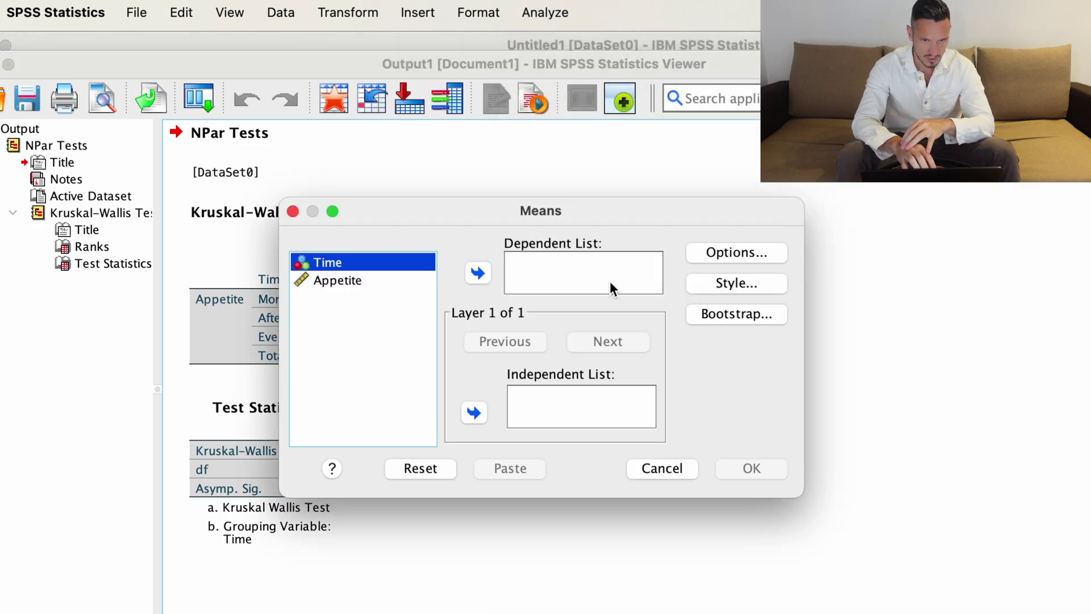
click(475, 413)
click(338, 264)
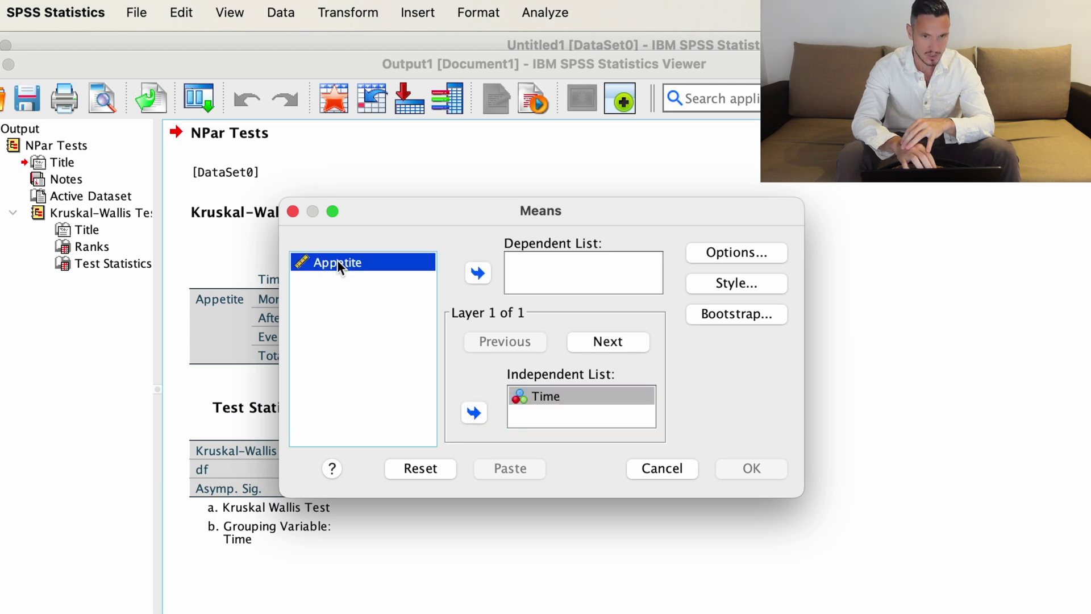
click(479, 273)
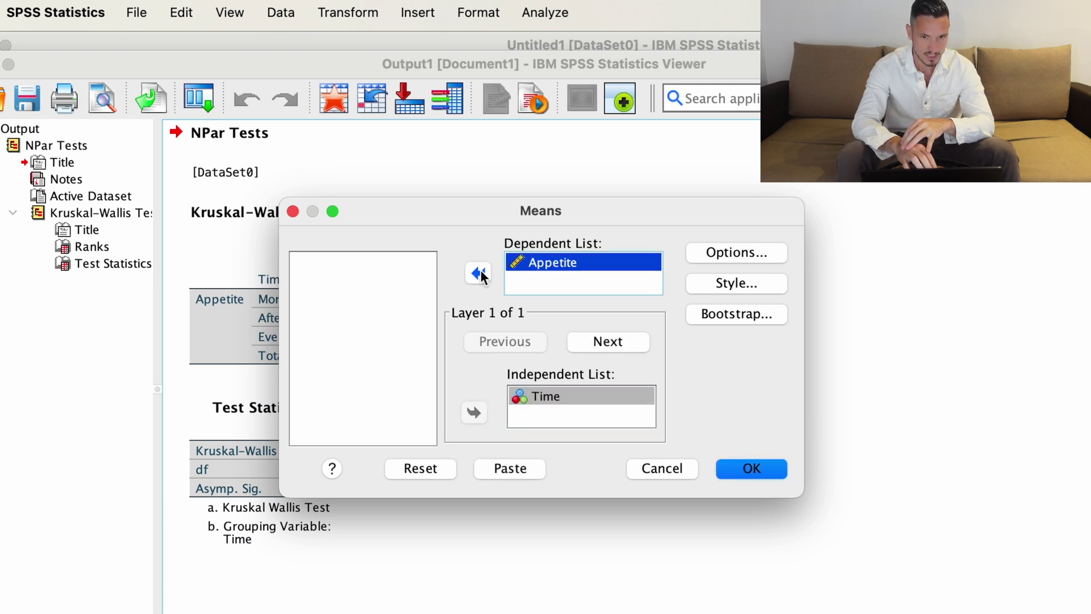
Replace the Mean, Number of Cases and Standard Deviation cell statistics with Median, and run the Means analysis.
click(738, 254)
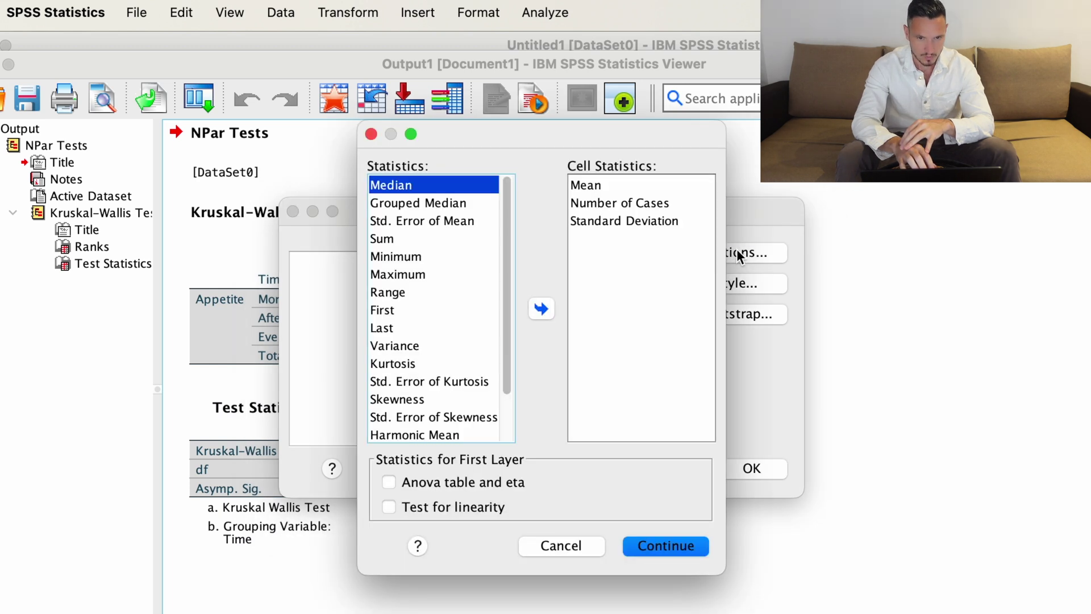
click(622, 189)
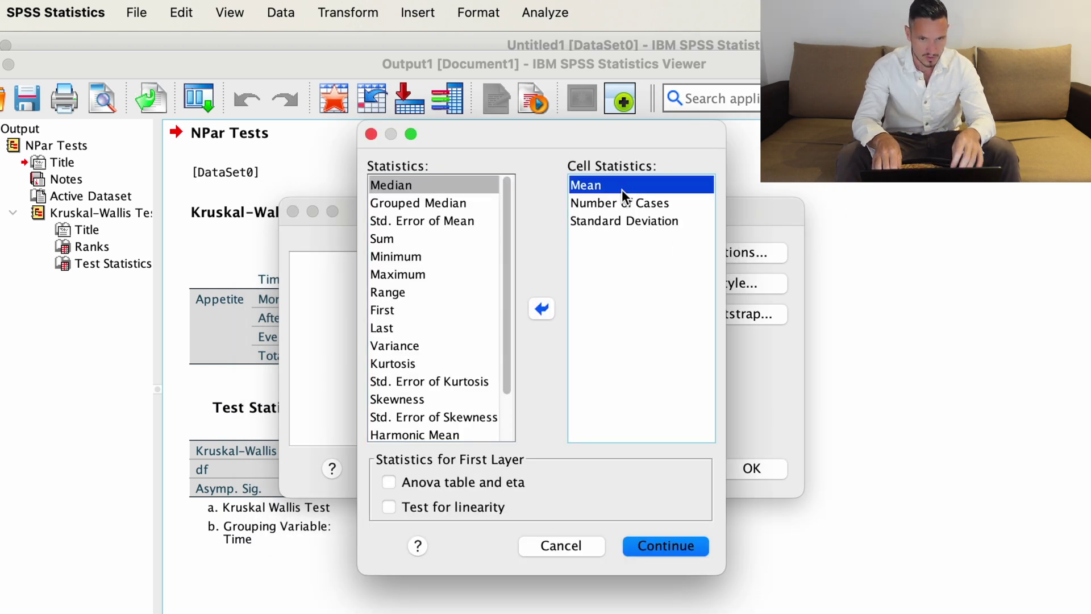
key(shift+Down)
key(shift+Down)
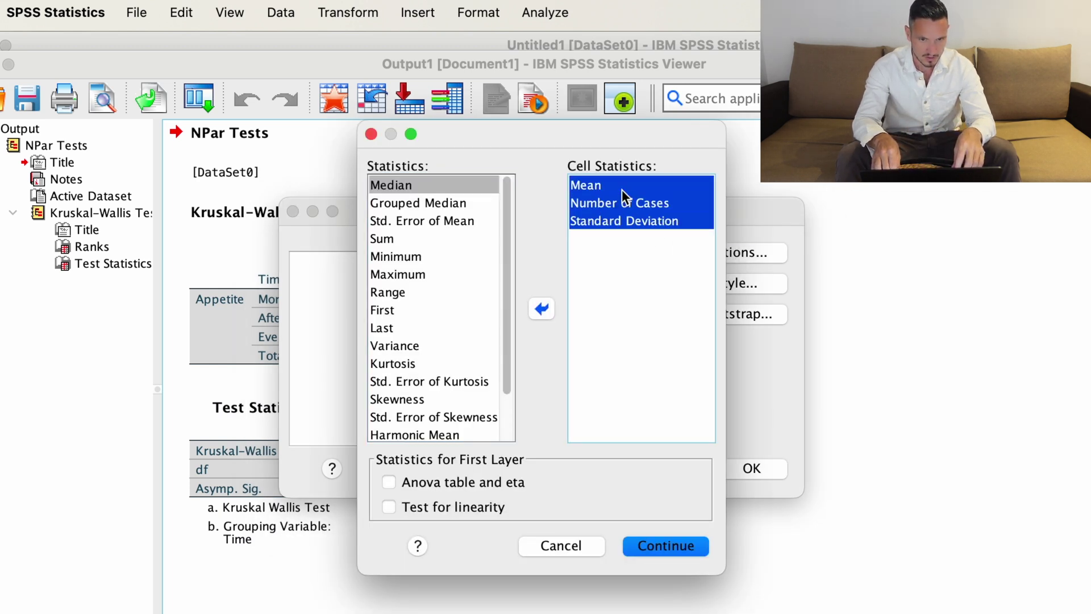
click(544, 312)
scroll(441, 355, up, 3)
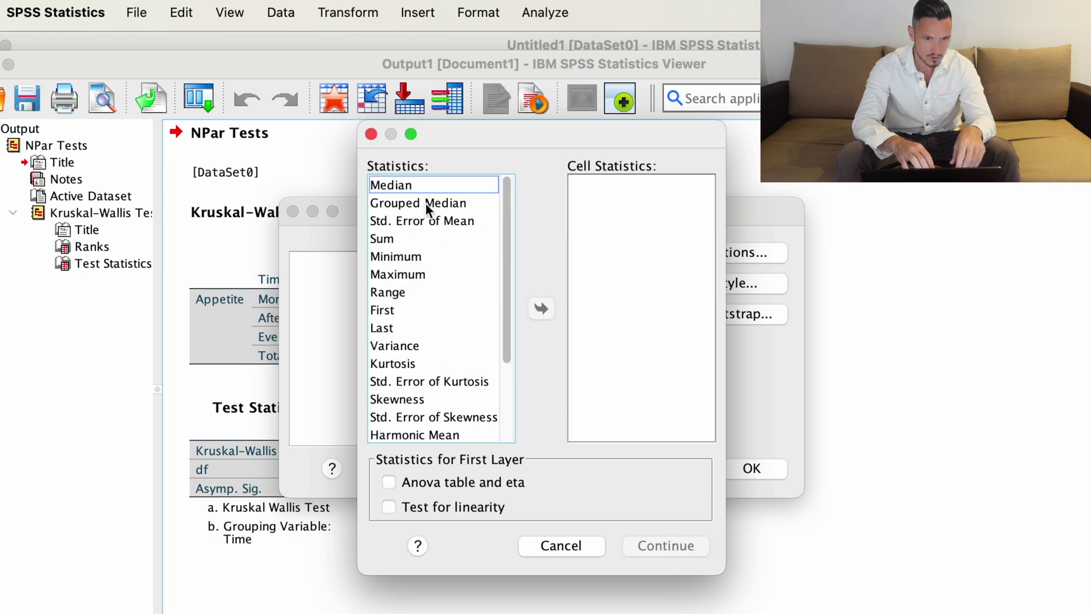
click(397, 184)
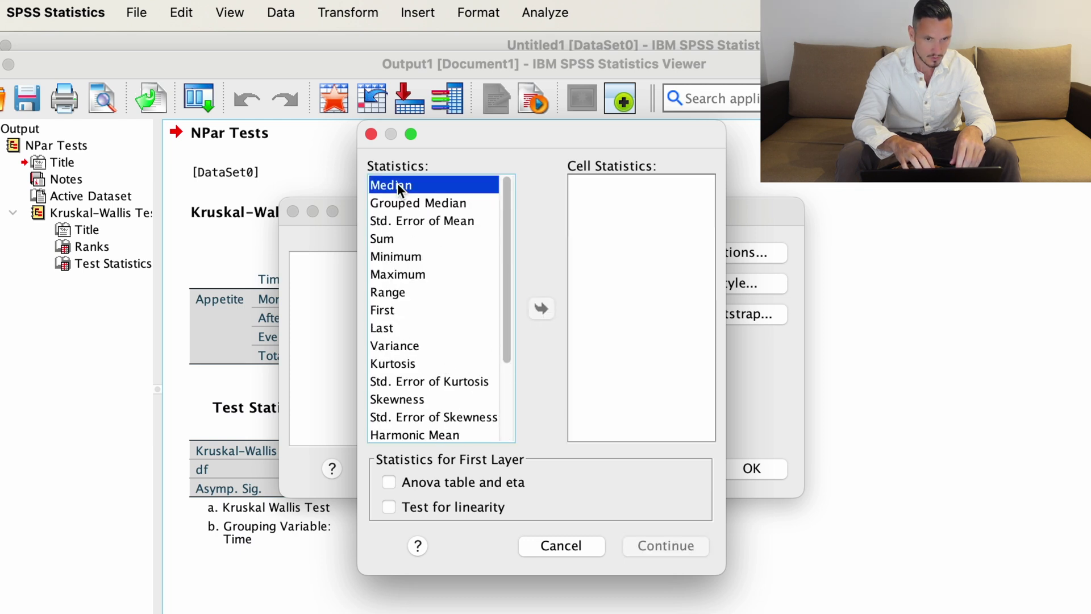
click(542, 311)
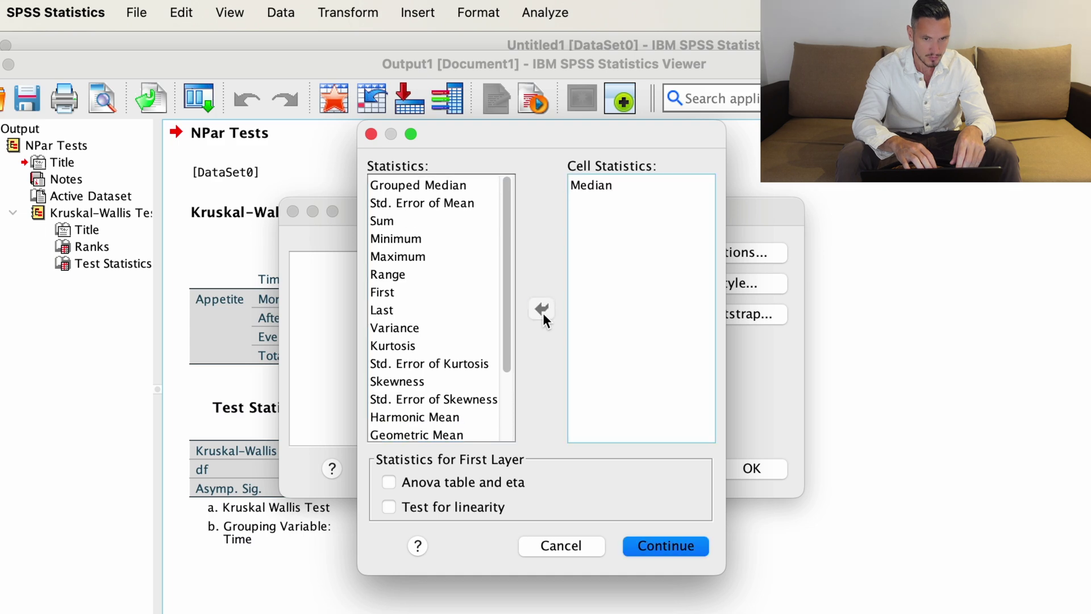
click(659, 546)
click(751, 470)
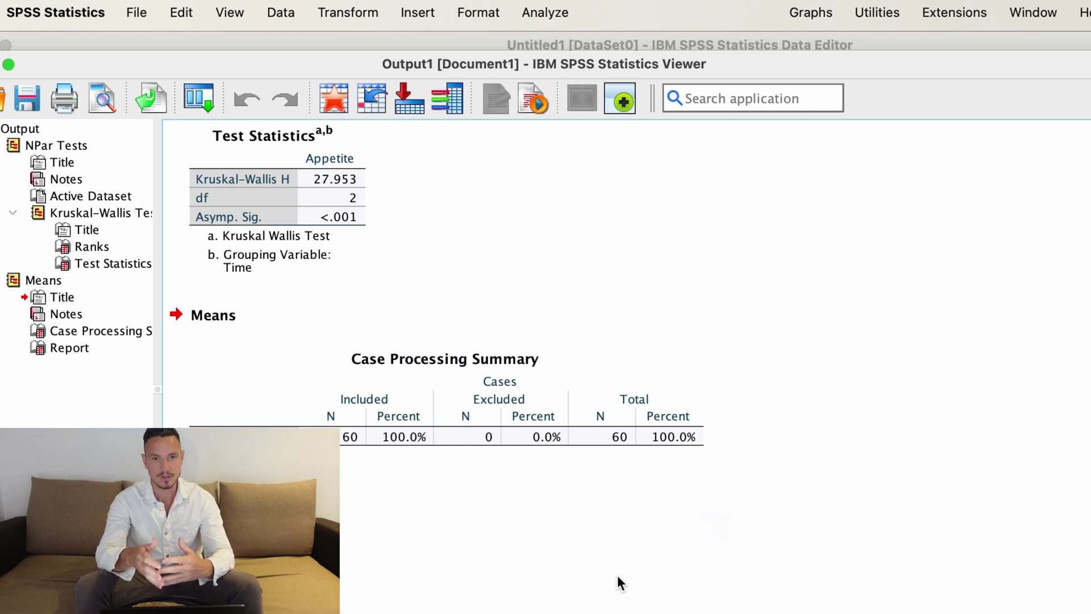
click(641, 322)
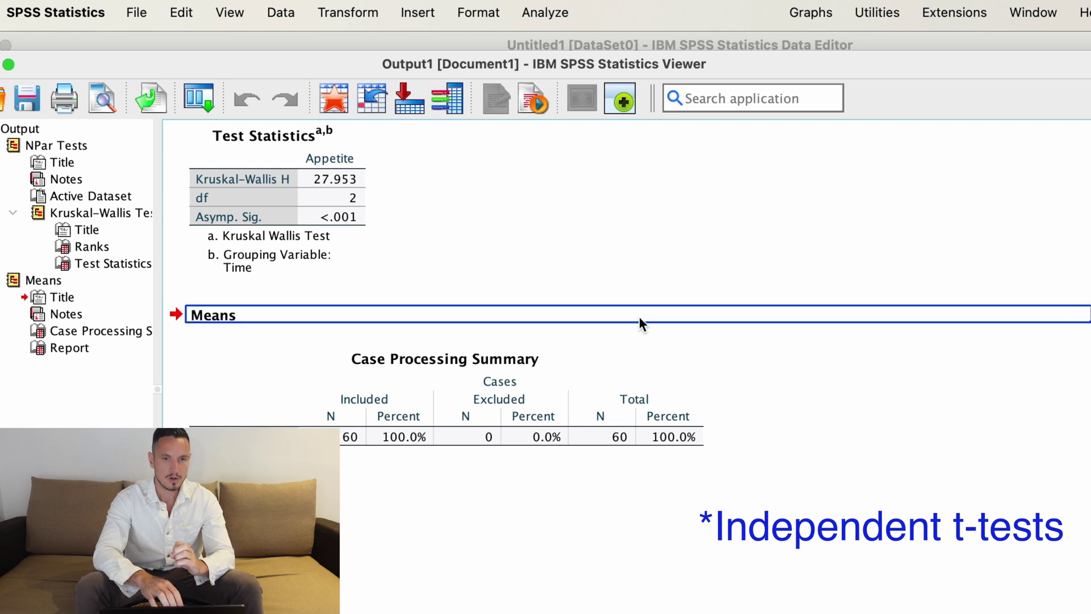
Set up a legacy two-independent-samples Mann-Whitney U test with Time as the grouping variable and Appetite as the test variable.
click(541, 13)
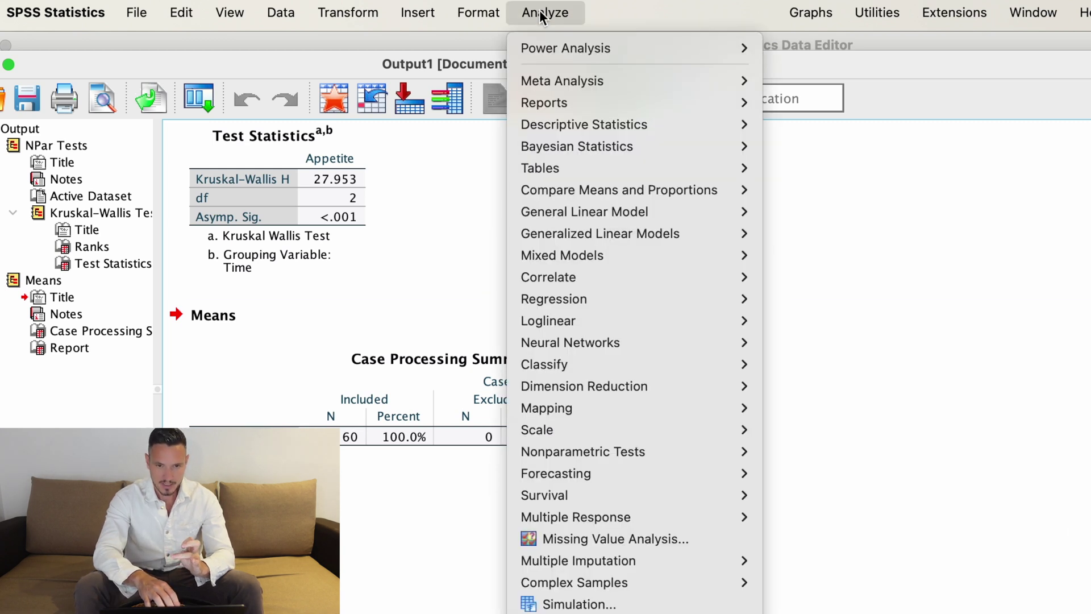
mouse_move(599, 449)
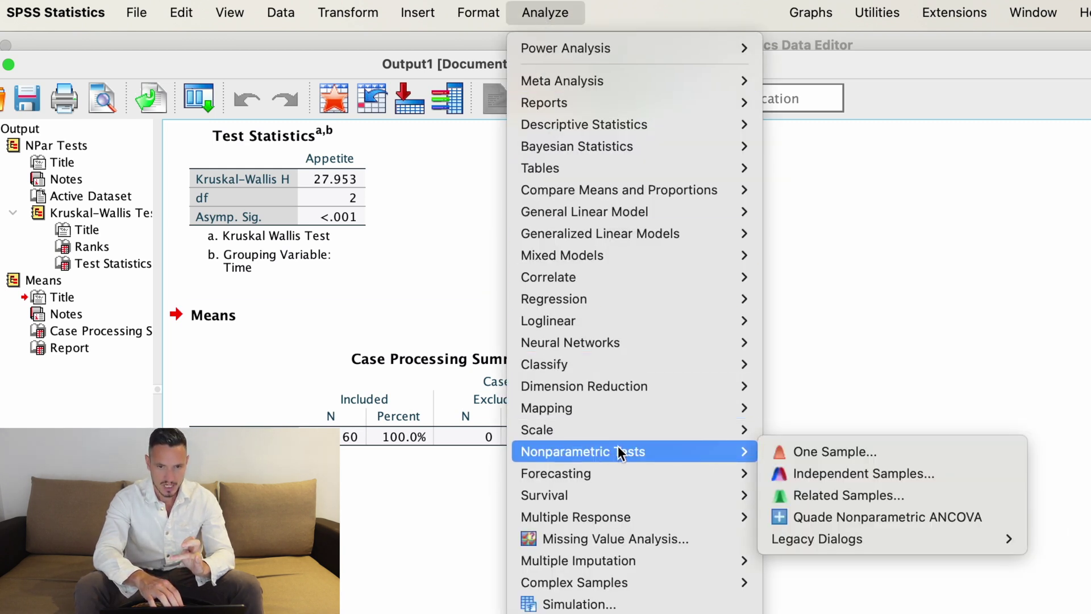
mouse_move(850, 543)
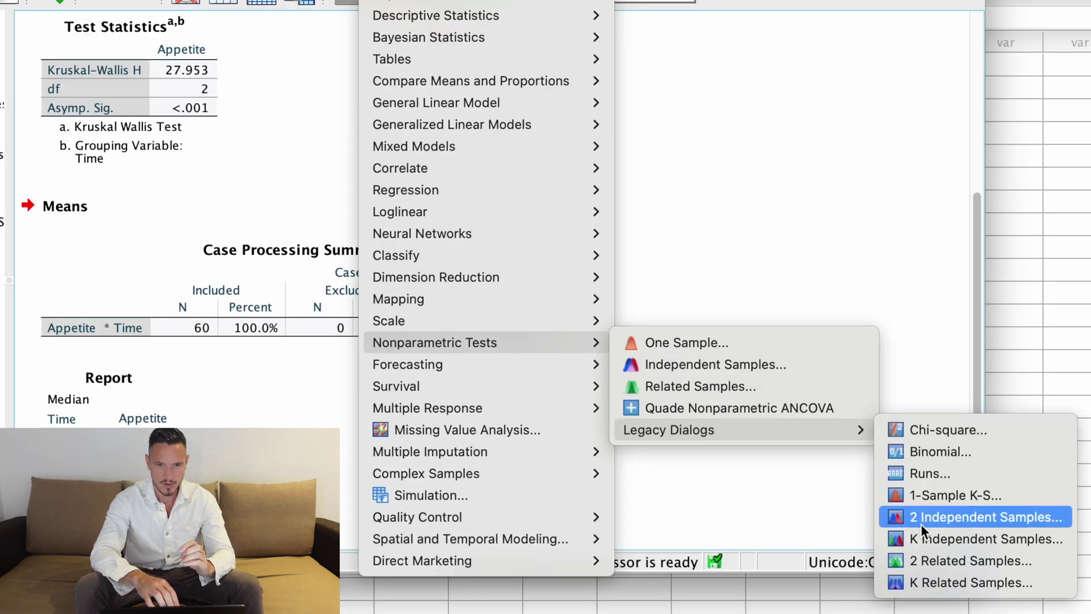
click(922, 526)
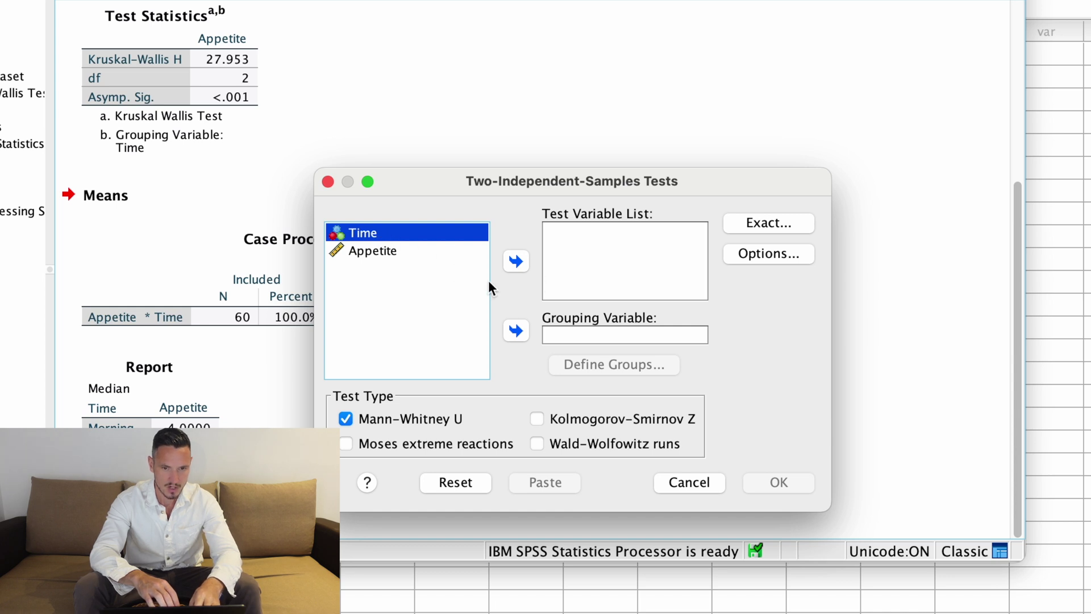
click(517, 332)
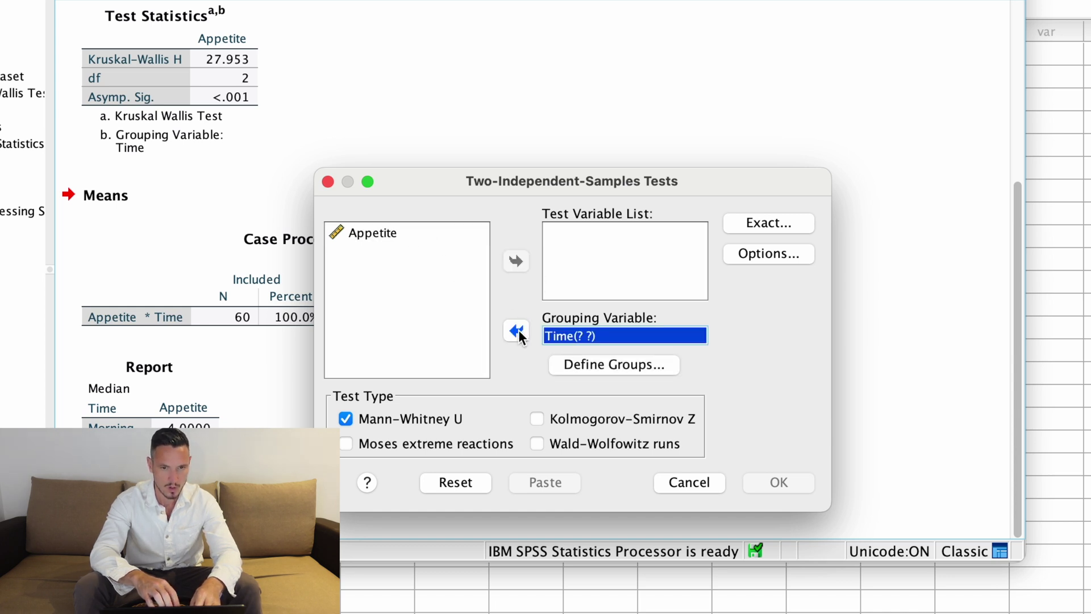
click(375, 232)
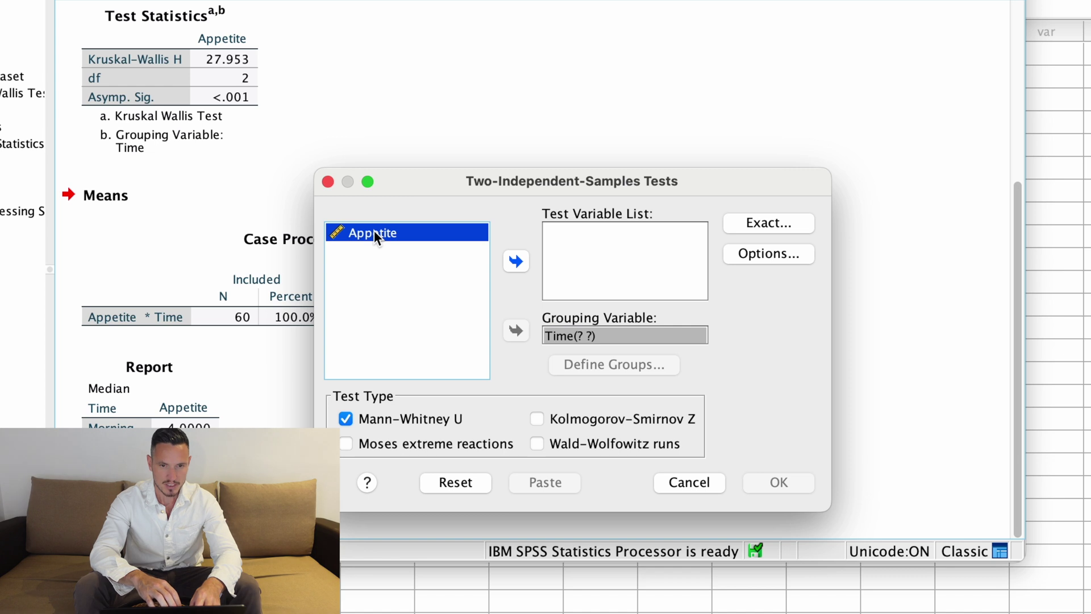
click(521, 261)
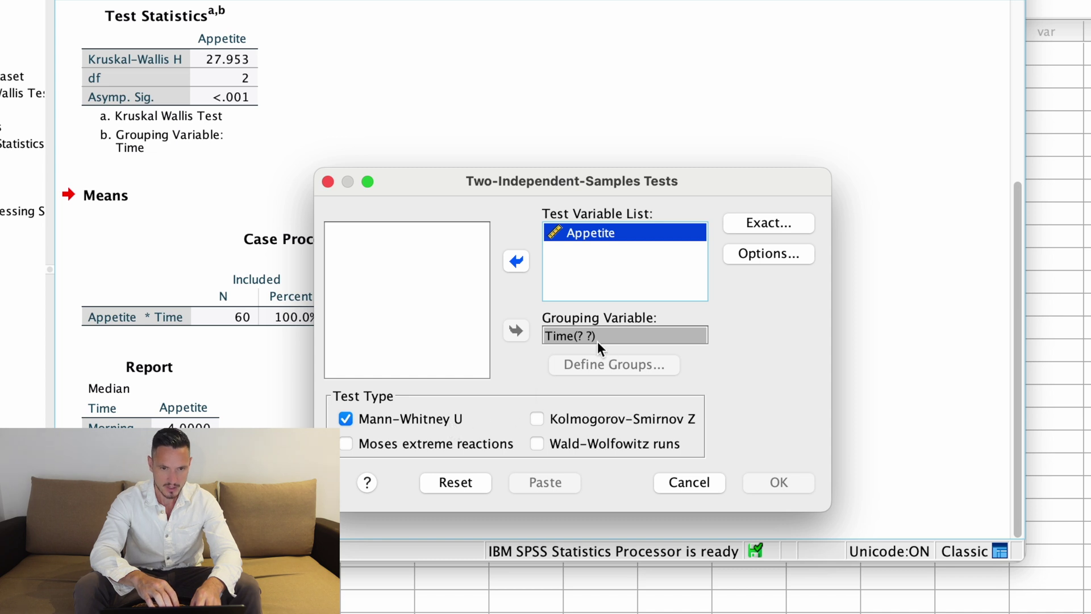
Define the Time groups as 1 and 2, and run the Mann-Whitney U test.
click(580, 336)
click(632, 362)
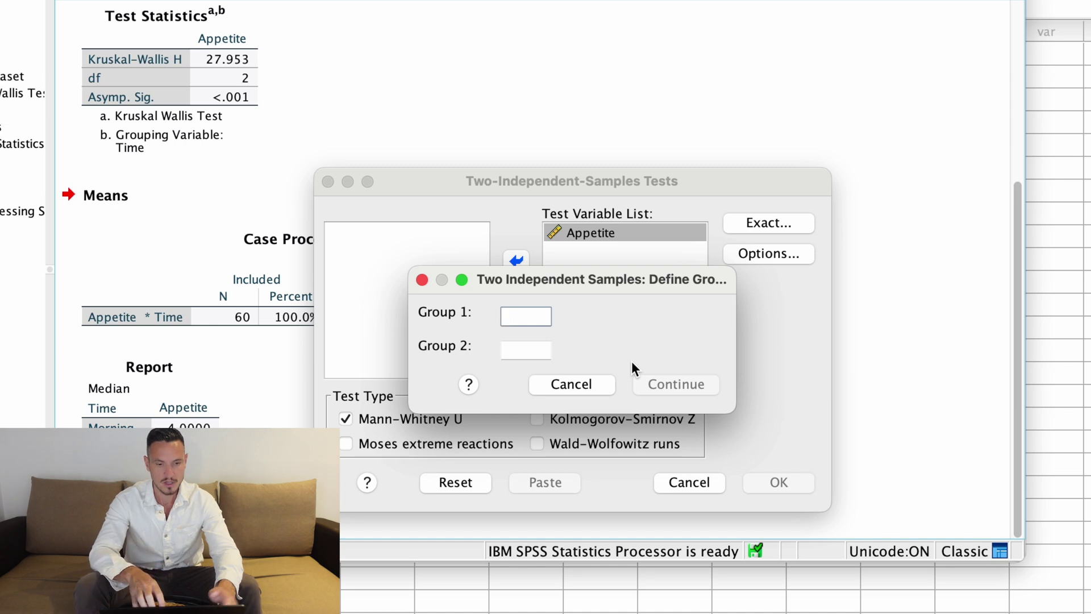
text(1)
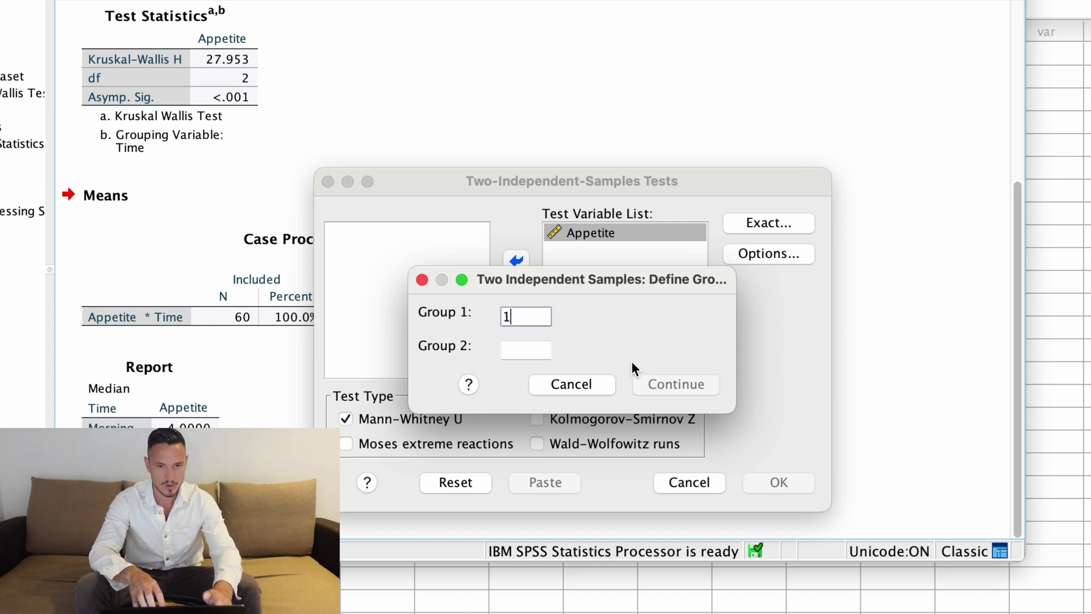
click(535, 349)
text(2)
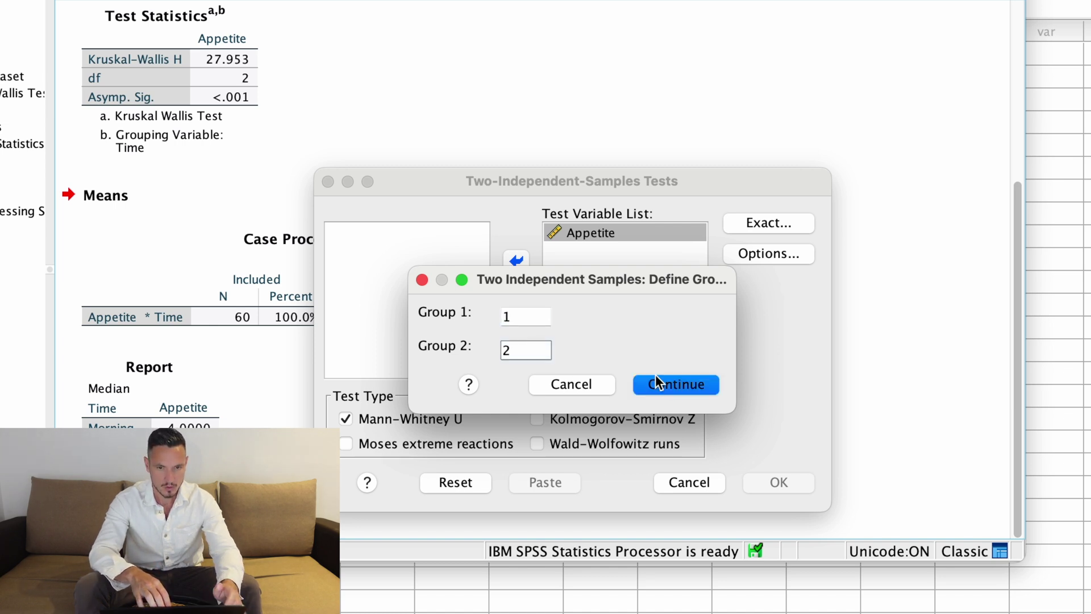
click(673, 384)
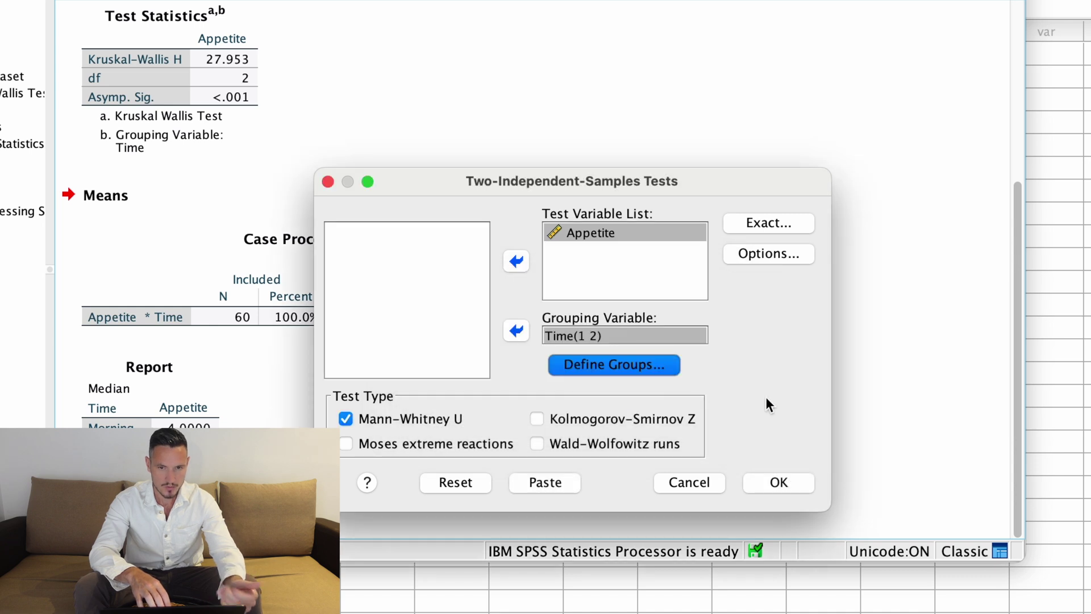
click(779, 484)
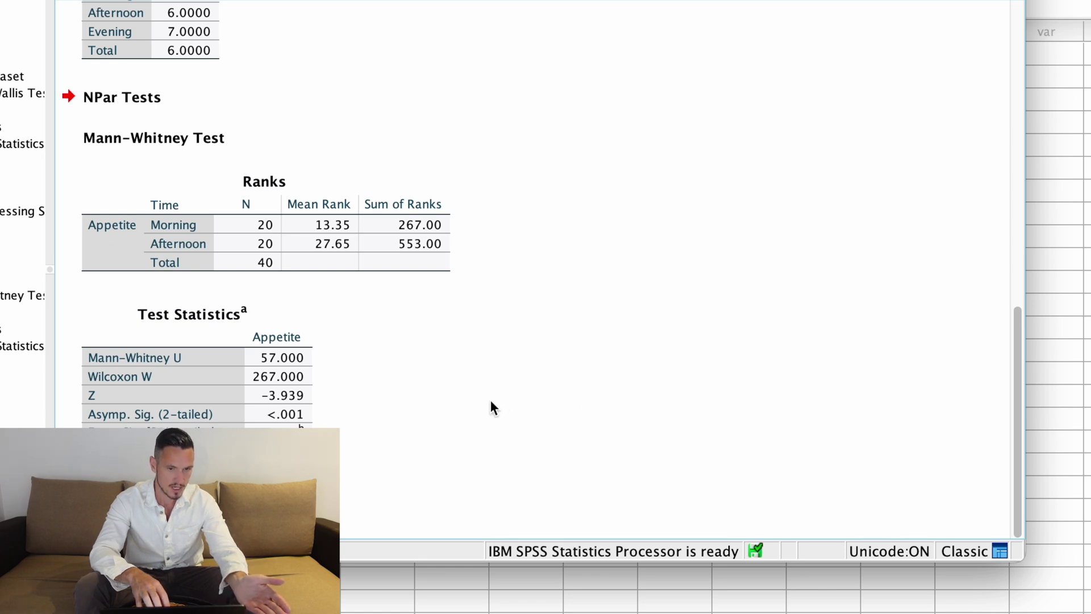
Run the two-independent-samples Mann-Whitney U test on Appetite again, comparing Time groups 1 and 3.
click(403, 181)
click(437, 15)
mouse_move(434, 278)
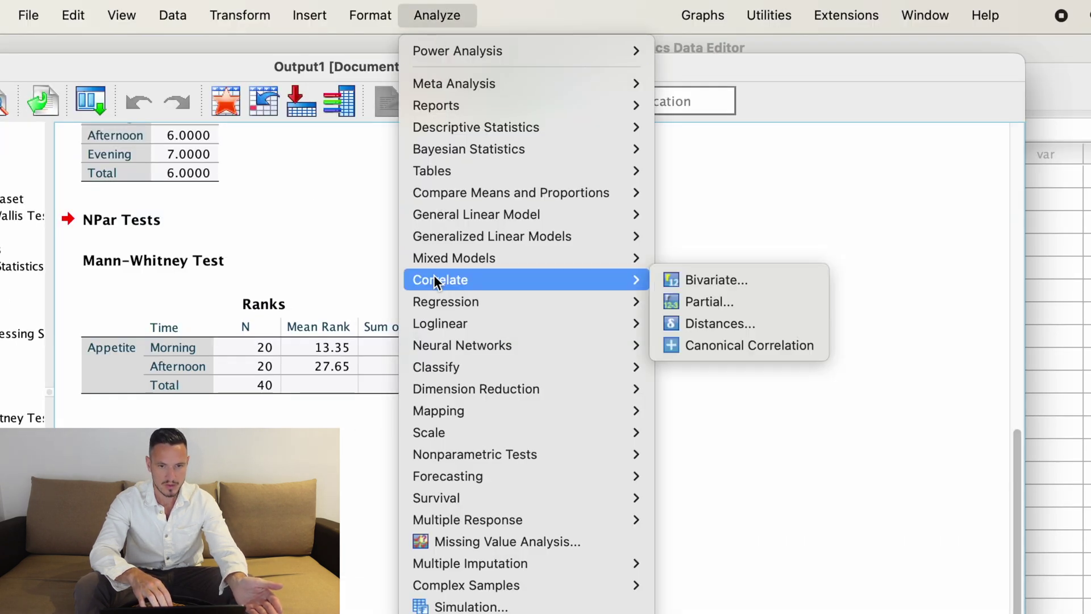
mouse_move(475, 454)
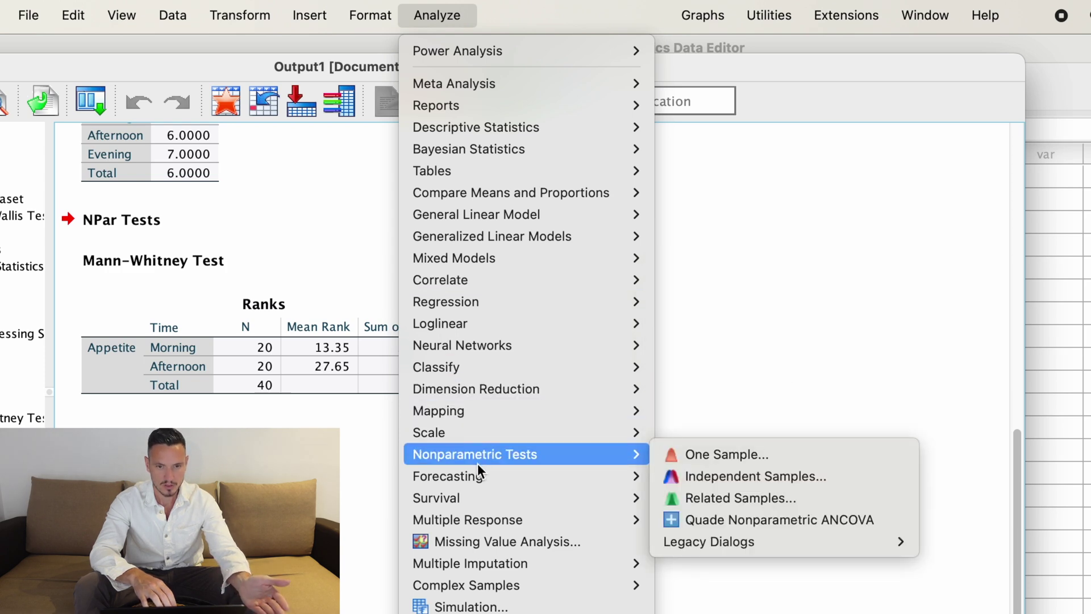
mouse_move(796, 543)
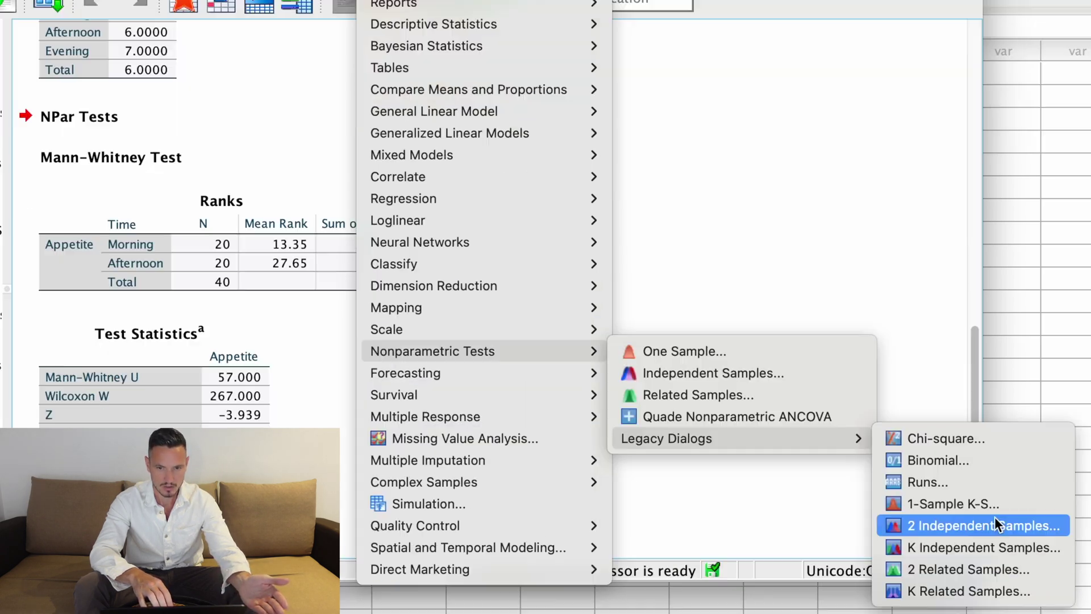
click(994, 524)
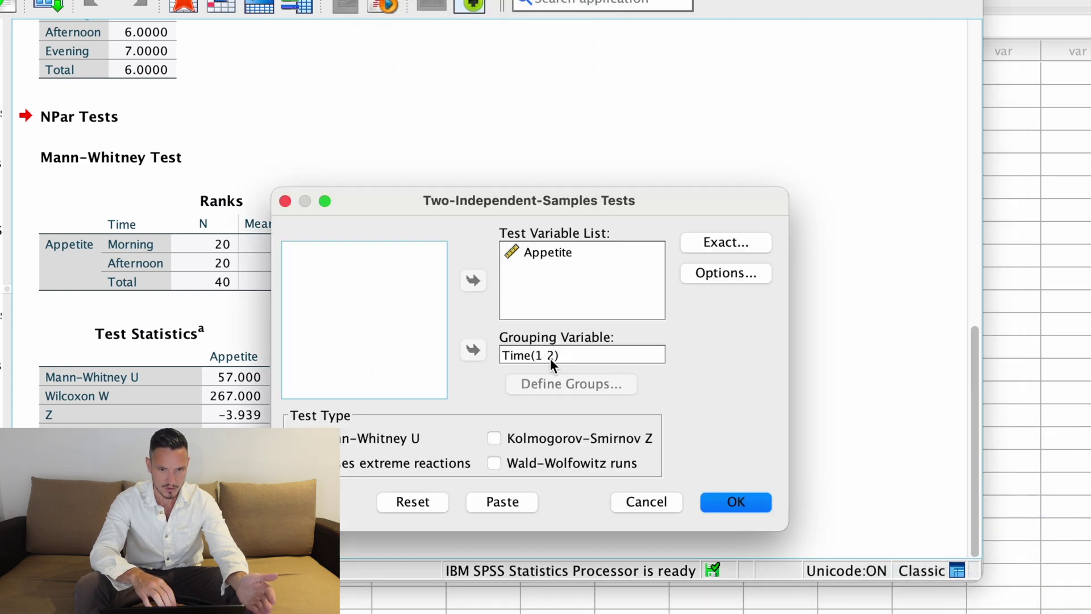
click(574, 353)
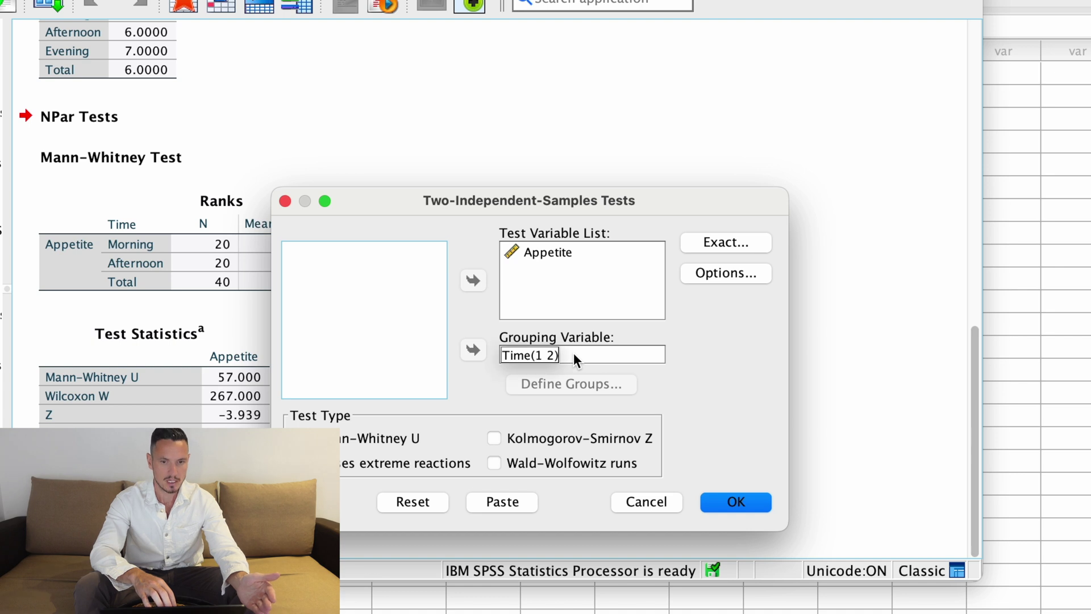
click(583, 384)
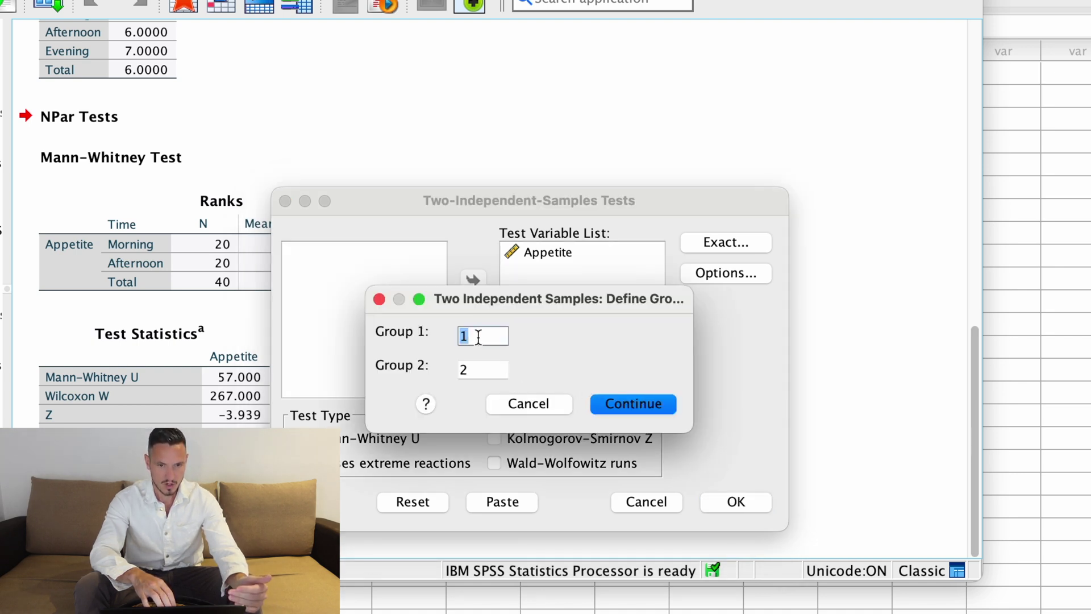
click(485, 372)
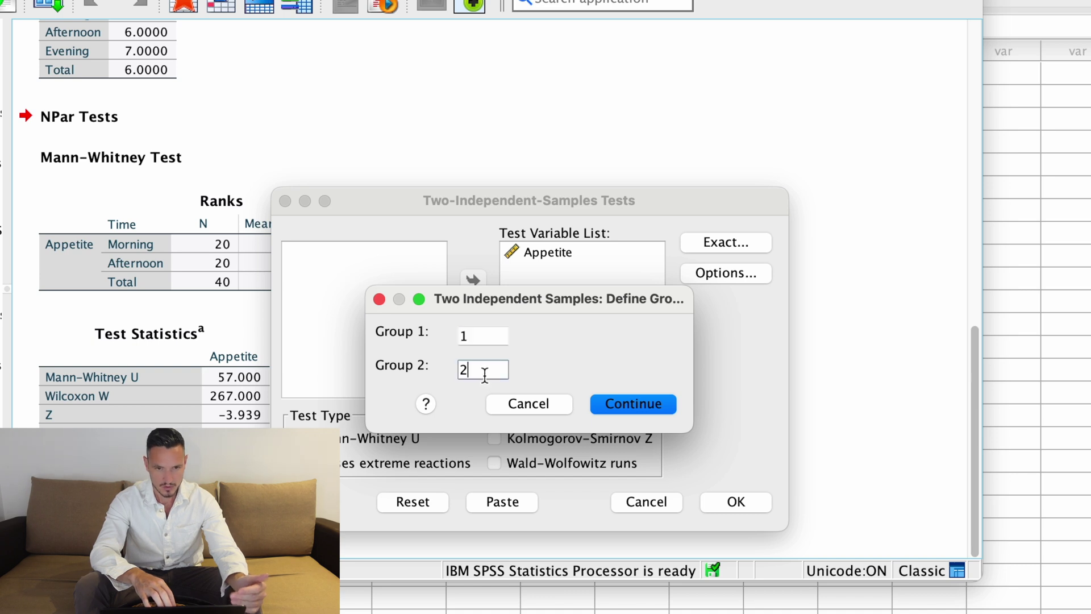
key(BackSpace)
text(3)
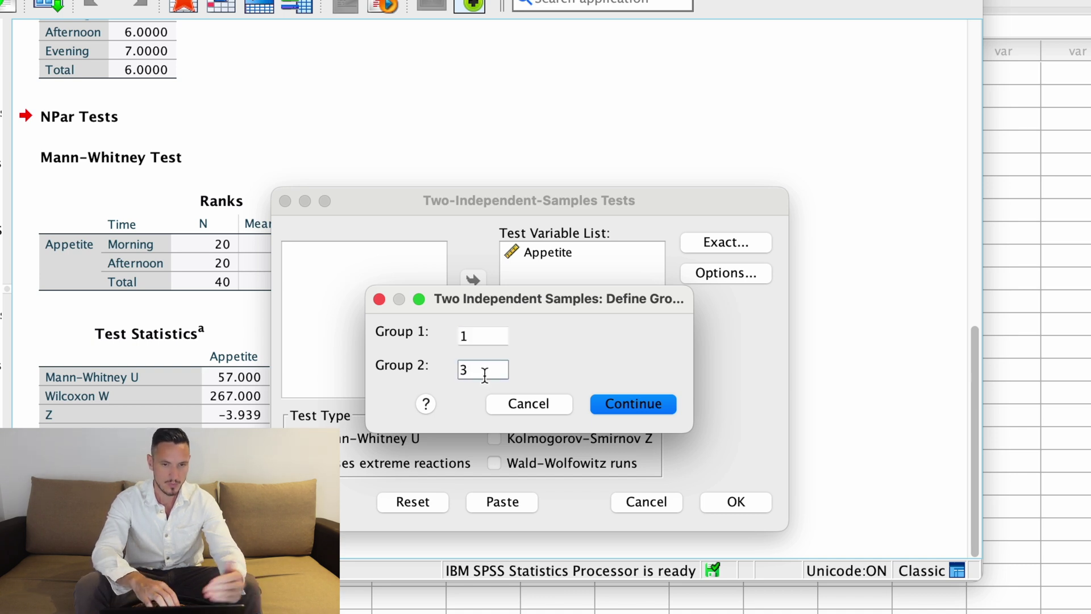
click(625, 402)
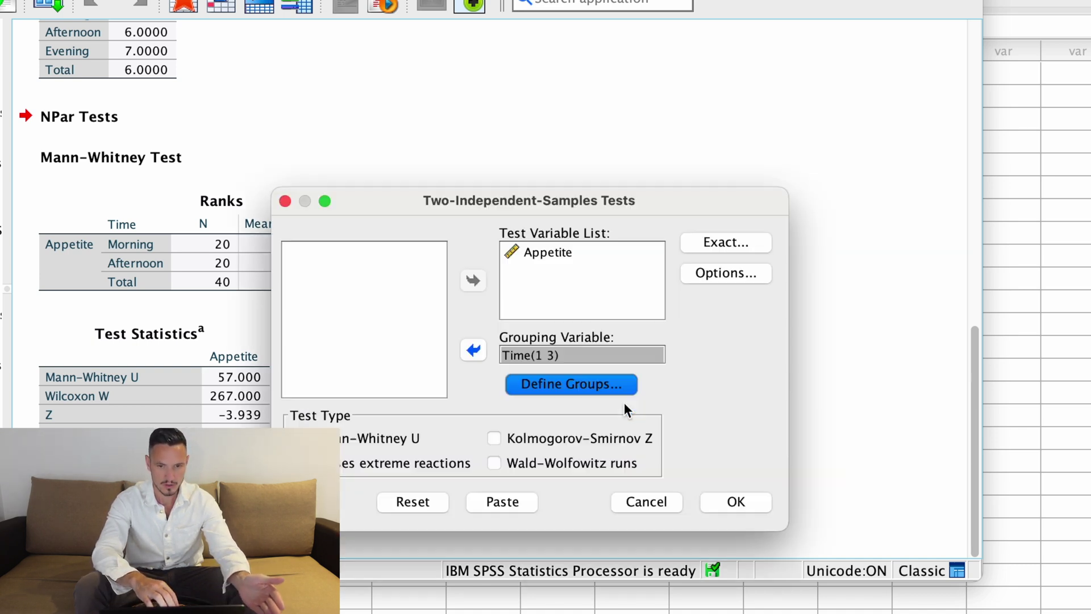
click(732, 503)
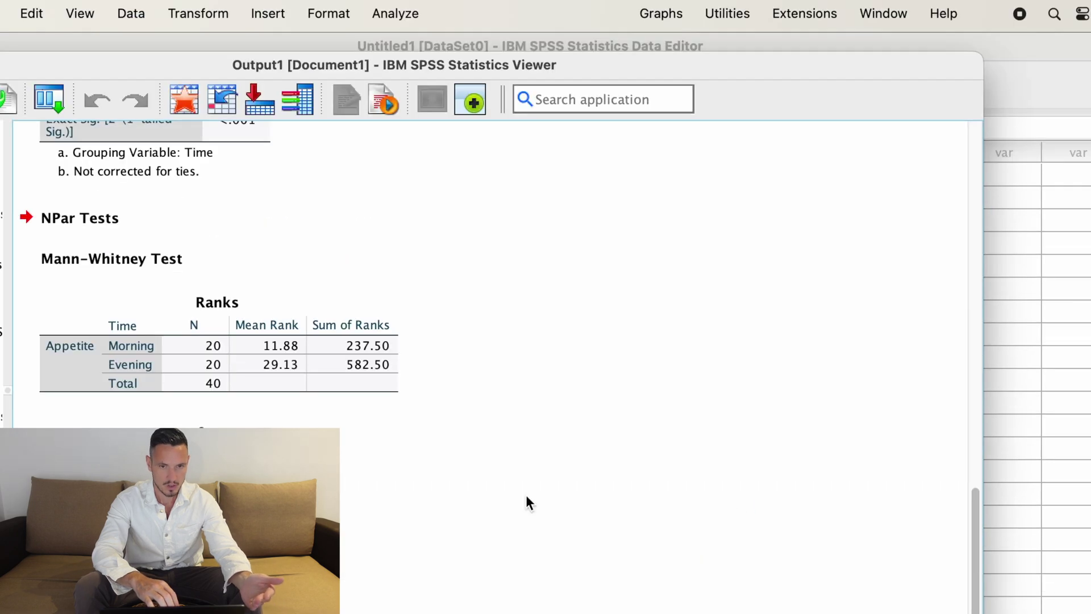
Run another two-independent-samples Mann-Whitney U test on Appetite, comparing Time groups 2 and 3.
key(ctrl+Up)
key(ctrl+Up)
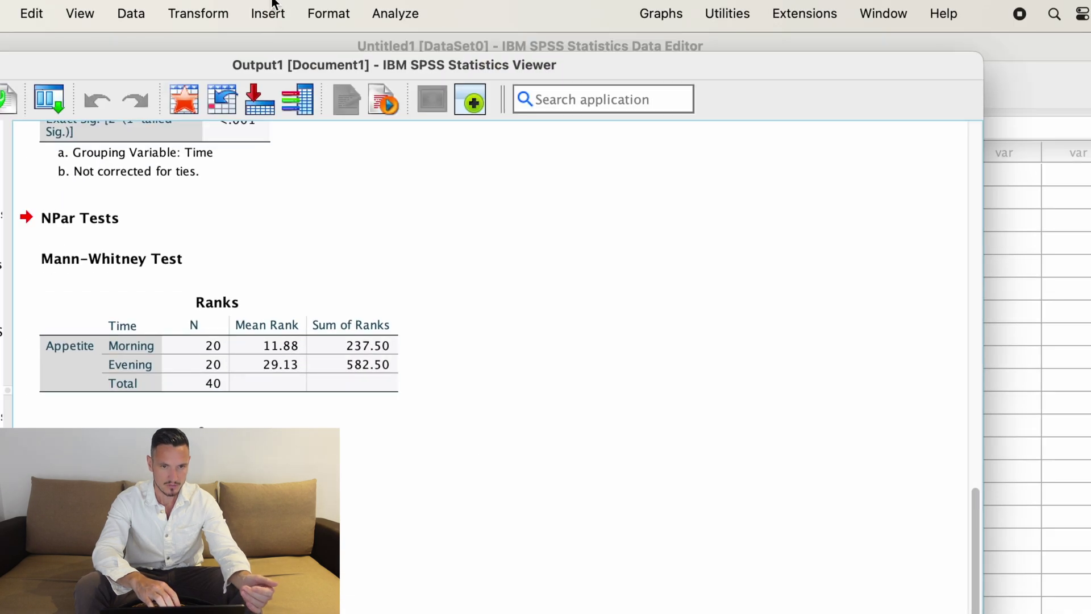
click(267, 12)
mouse_move(396, 12)
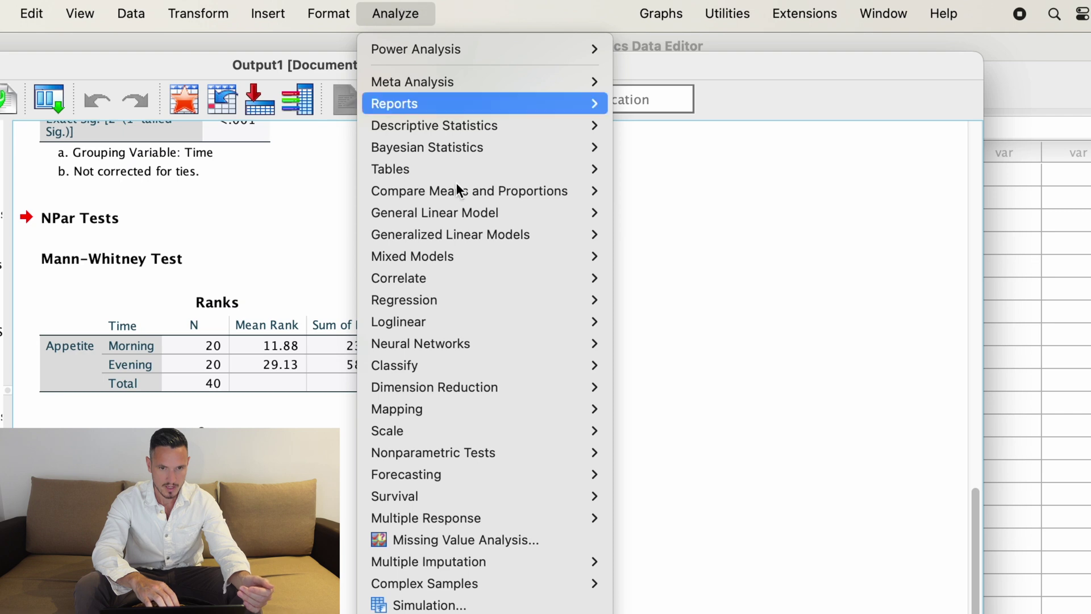
mouse_move(580, 454)
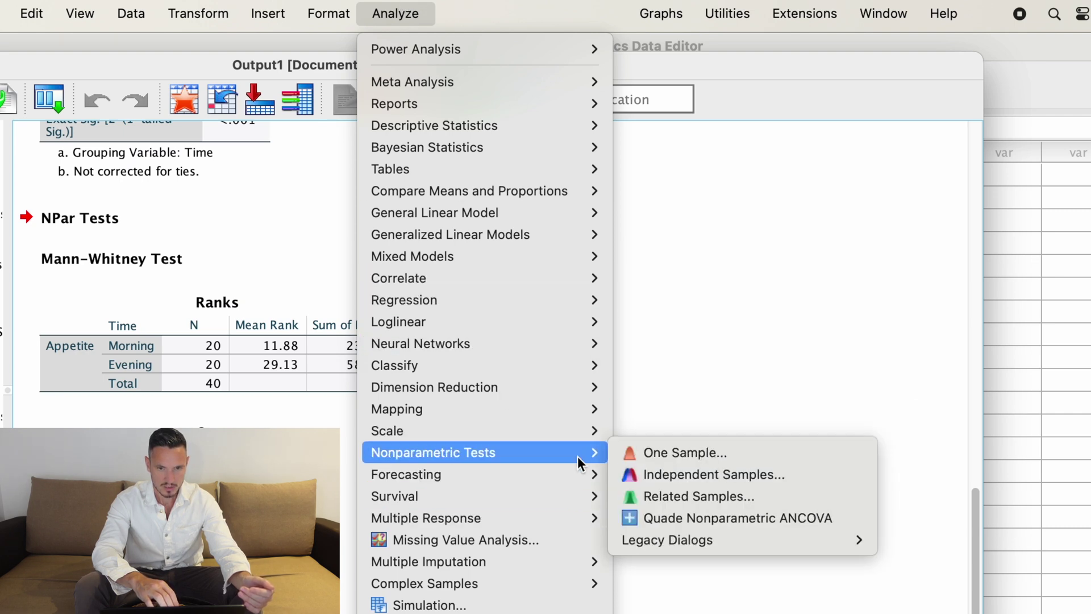
mouse_move(772, 540)
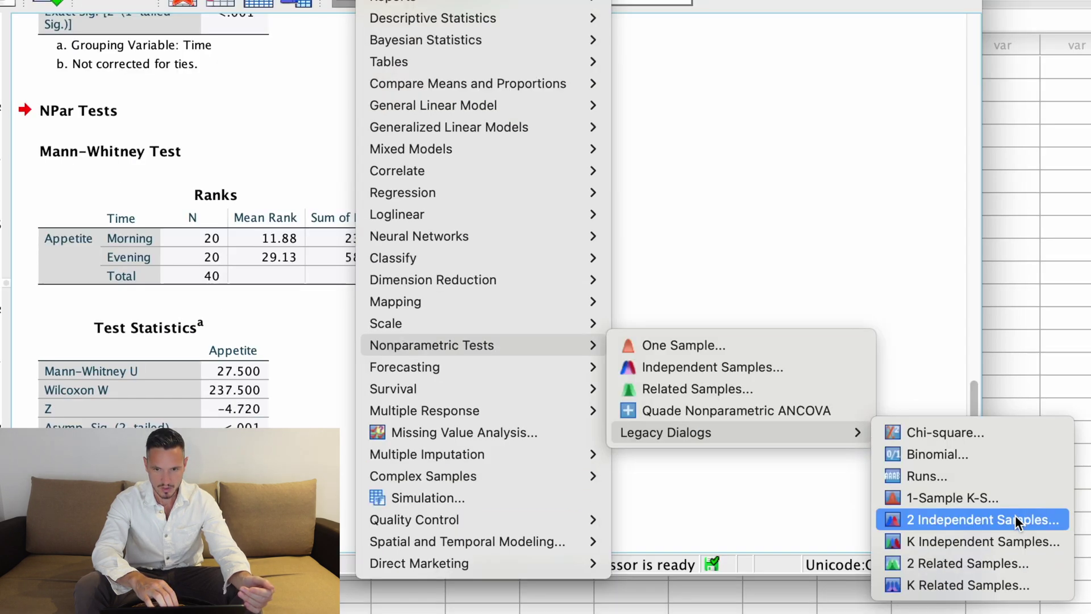
click(1015, 515)
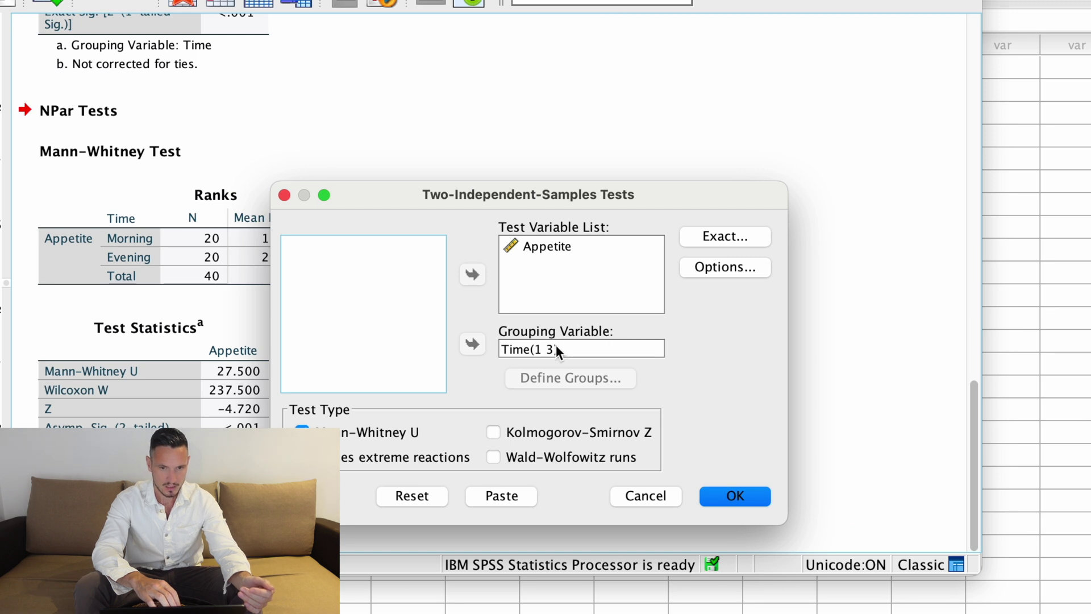
click(555, 346)
click(579, 378)
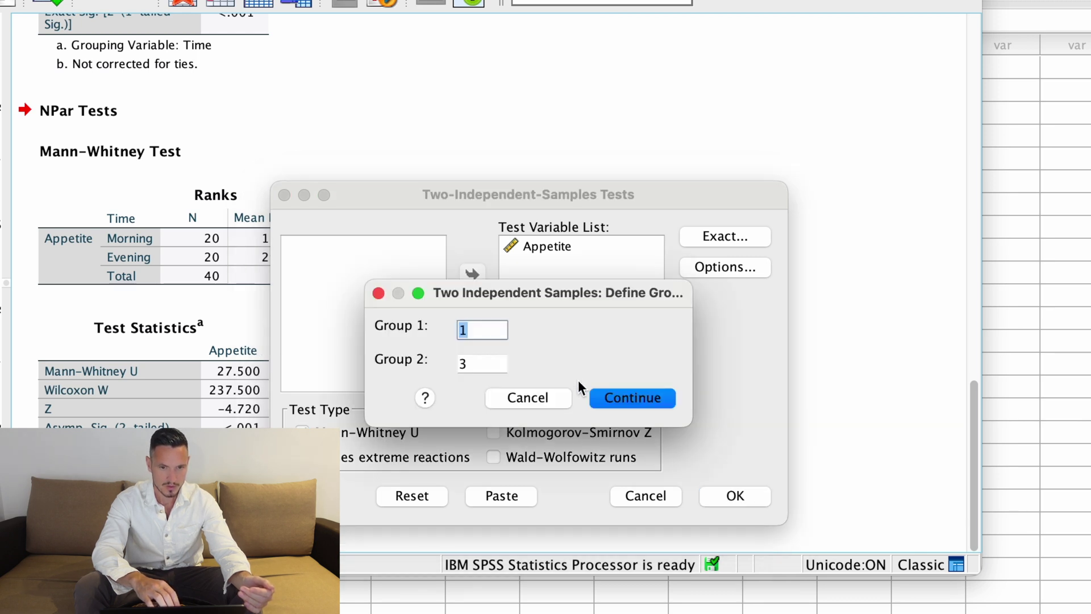
text(2)
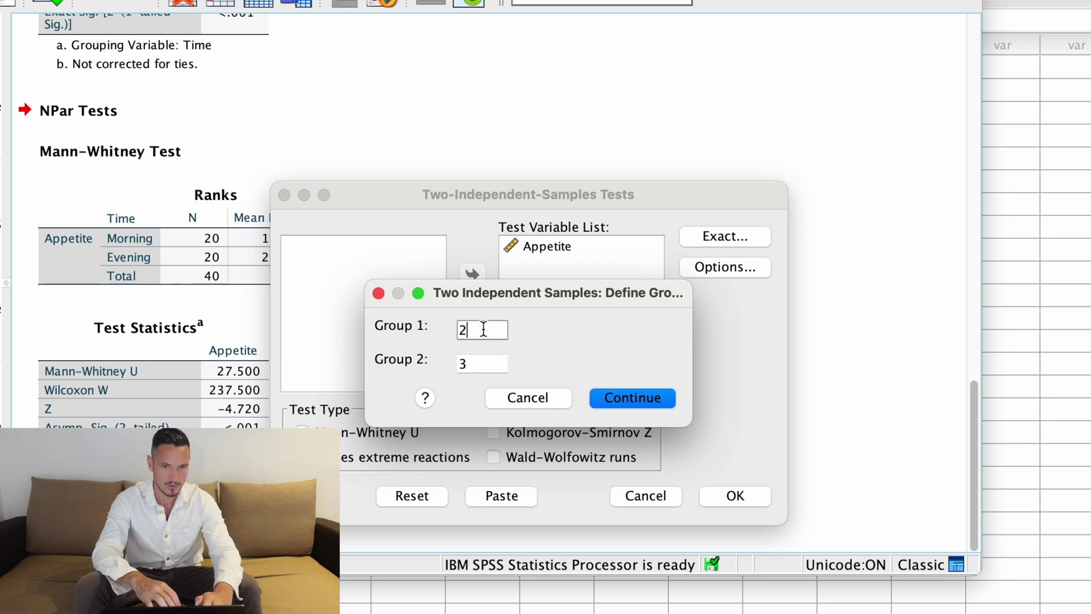
click(625, 397)
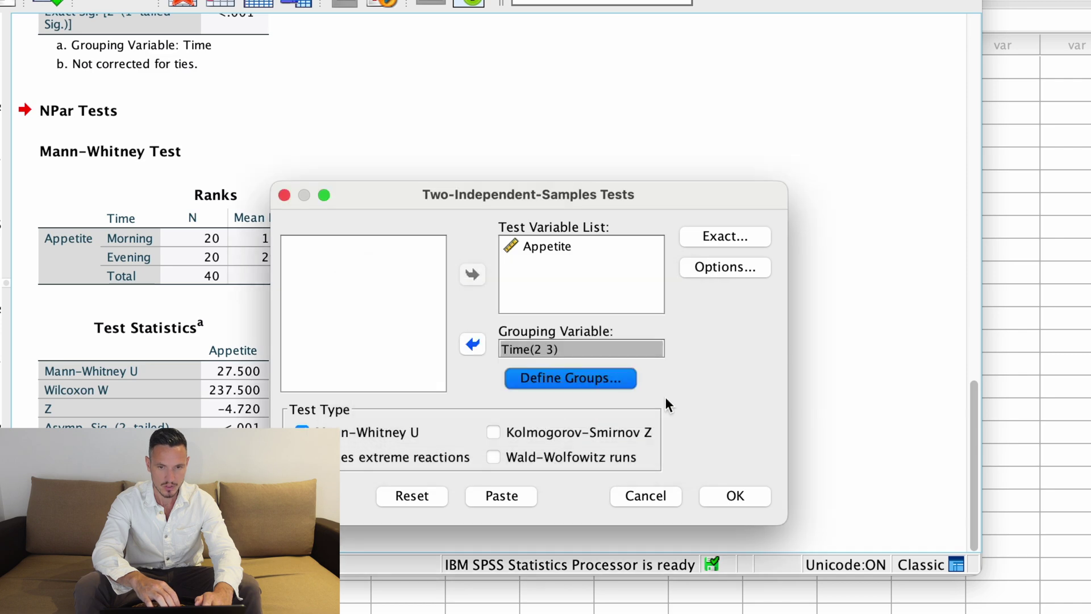
click(737, 502)
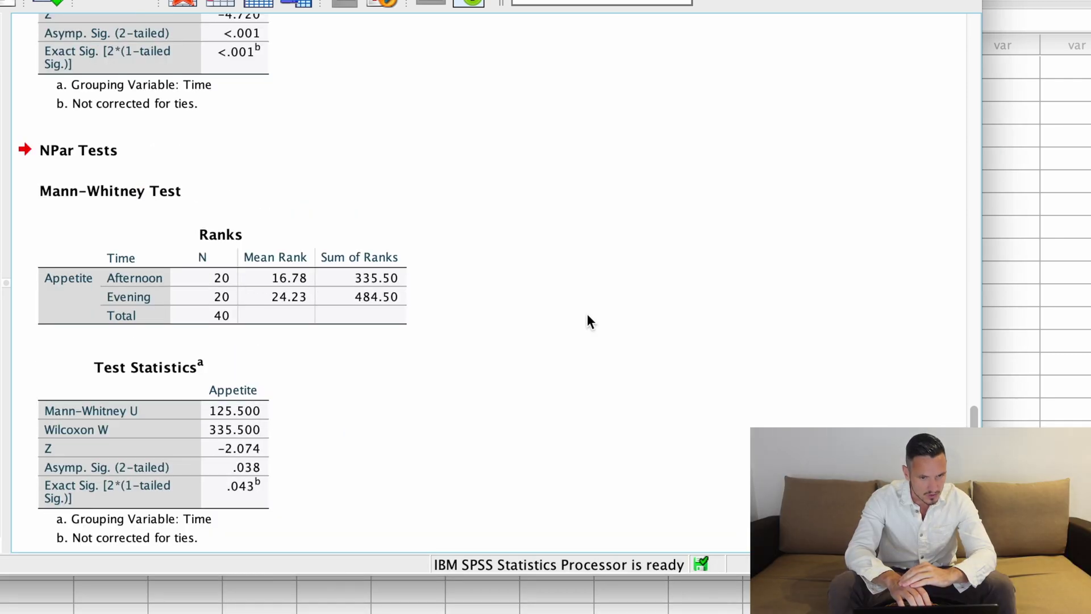
Examine the ranks and asymptotic significance of the morning–afternoon Mann-Whitney test, and continue to the morning–evening results.
scroll(588, 314, up, 15)
scroll(588, 313, down, 5)
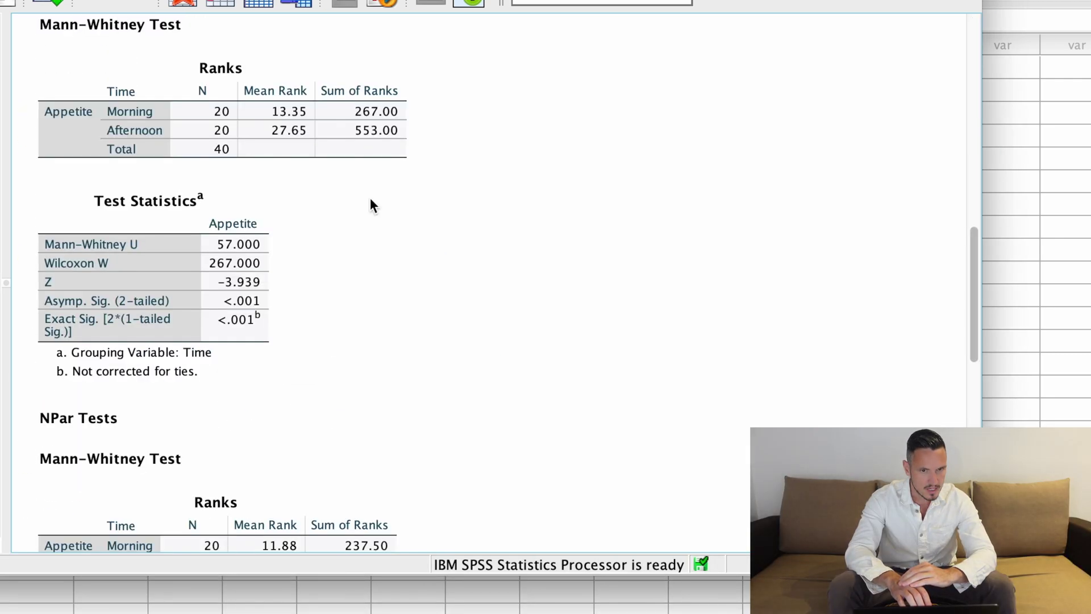
click(193, 119)
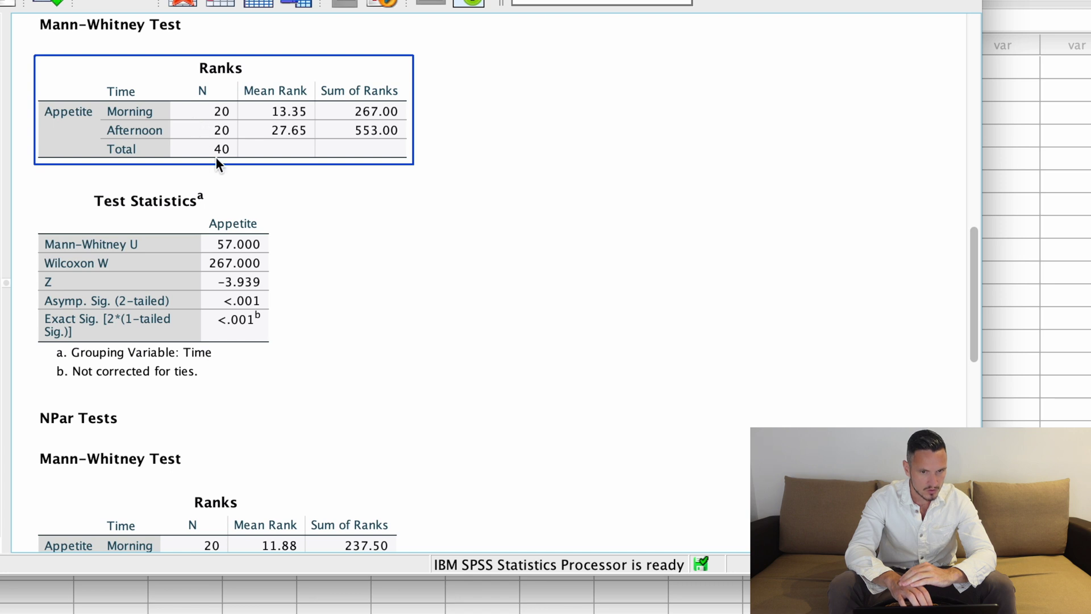
click(214, 300)
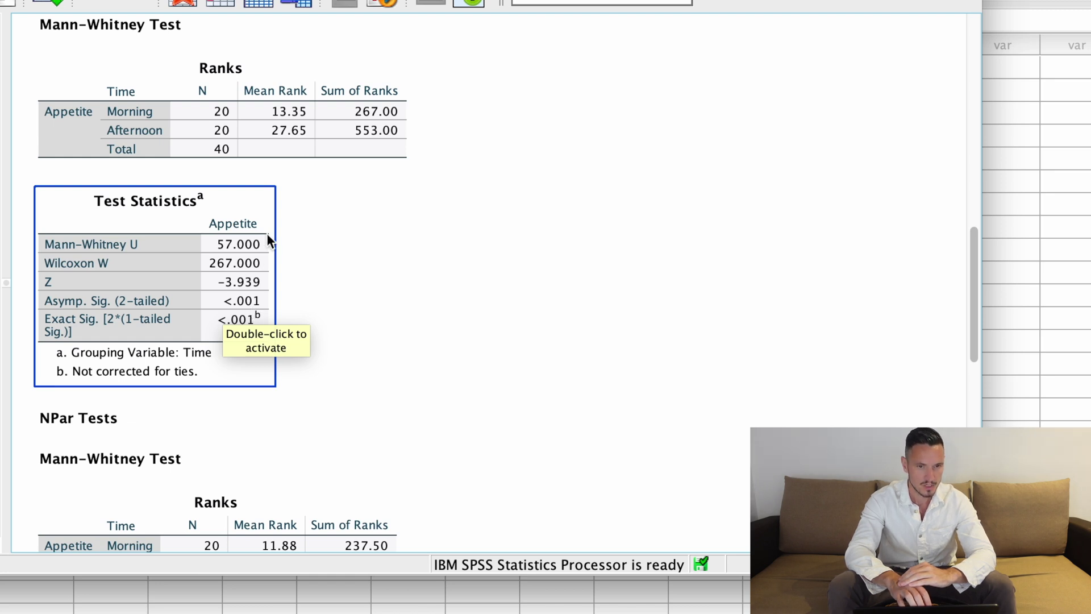
click(341, 247)
scroll(341, 251, down, 5)
click(341, 250)
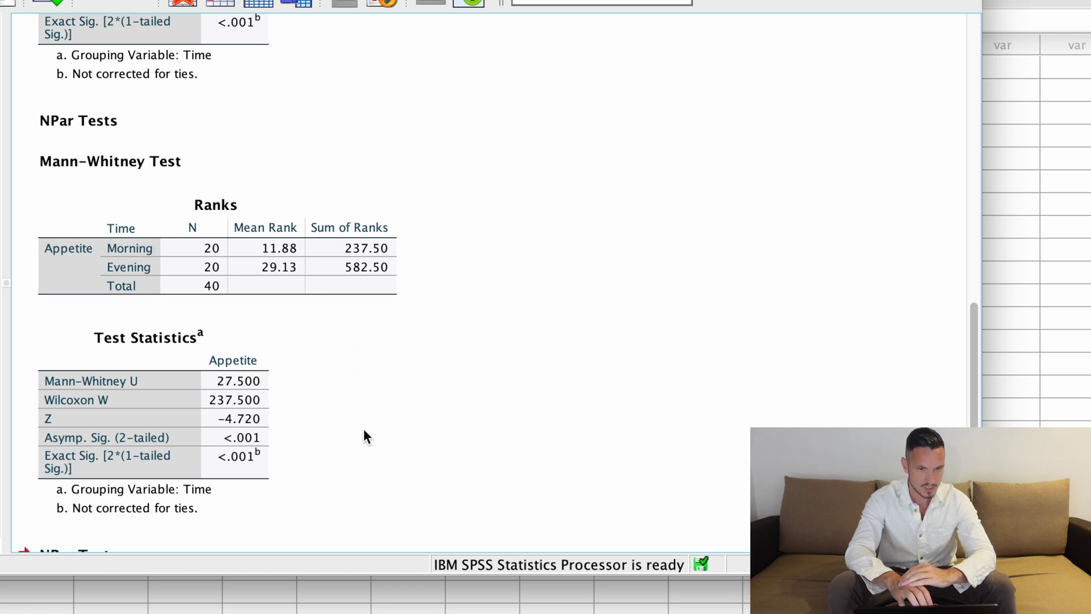
Examine the ranks and test statistics of the afternoon–evening Mann-Whitney test in the output.
scroll(361, 428, down, 8)
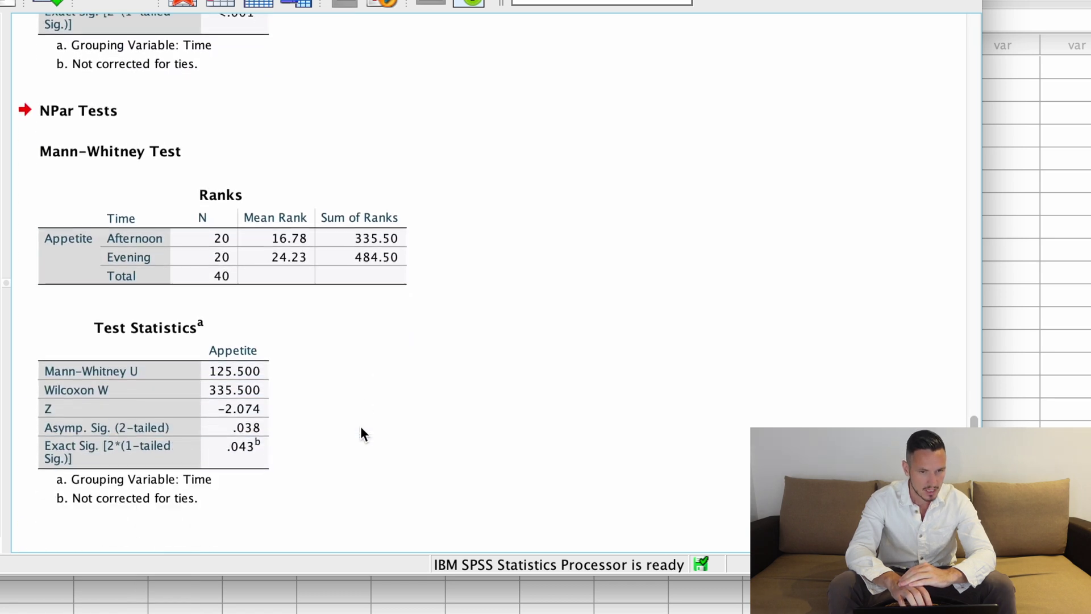
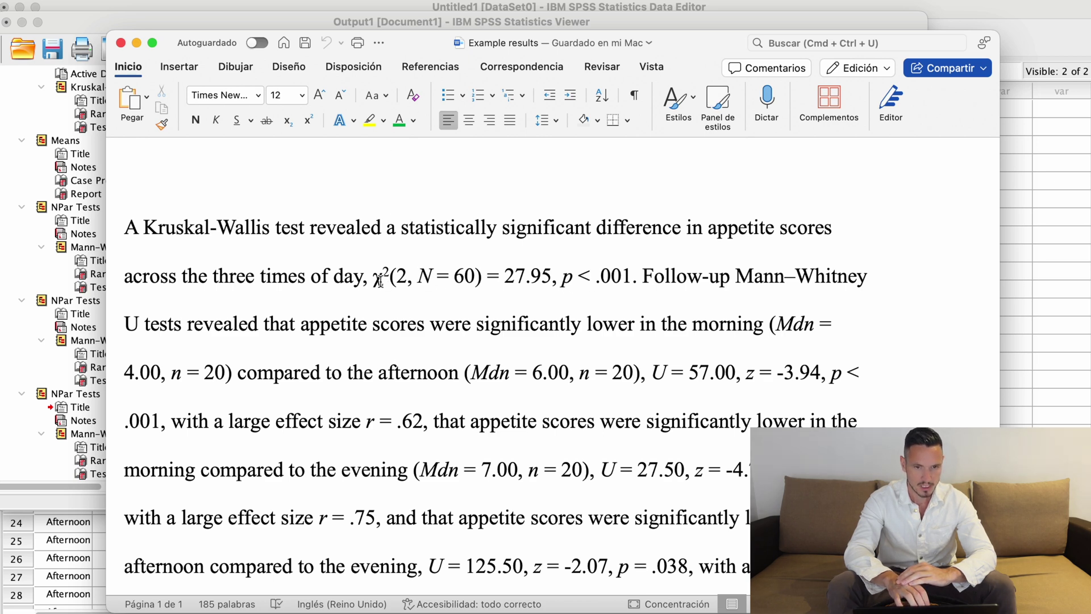
Highlight the chi-square result in the Word write-up and compare its value with the Kruskal-Wallis H in the SPSS output.
drag(375, 278, 563, 278)
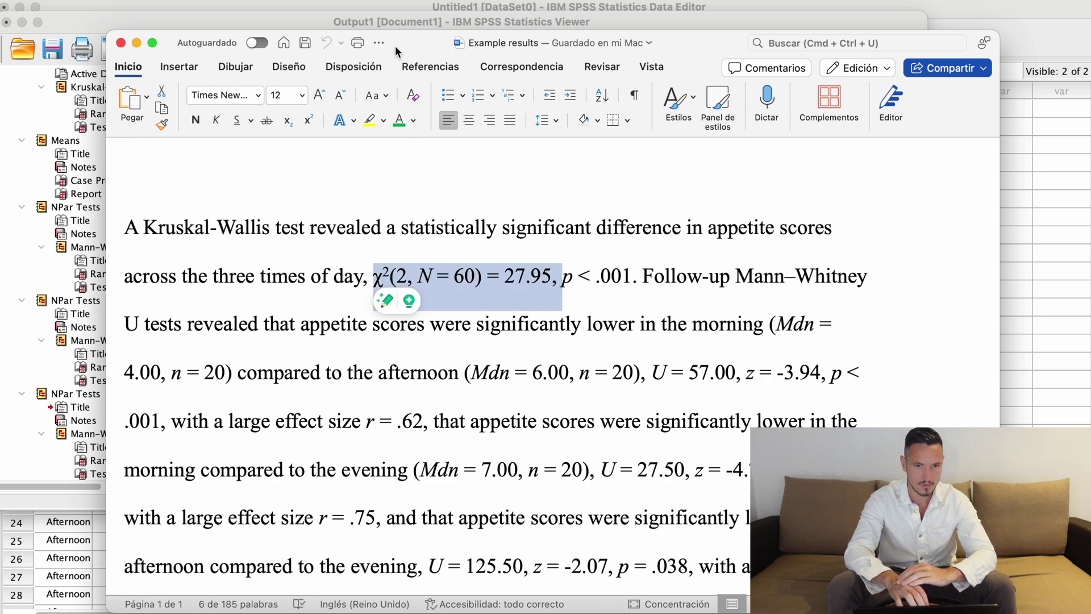
drag(395, 46, 586, 52)
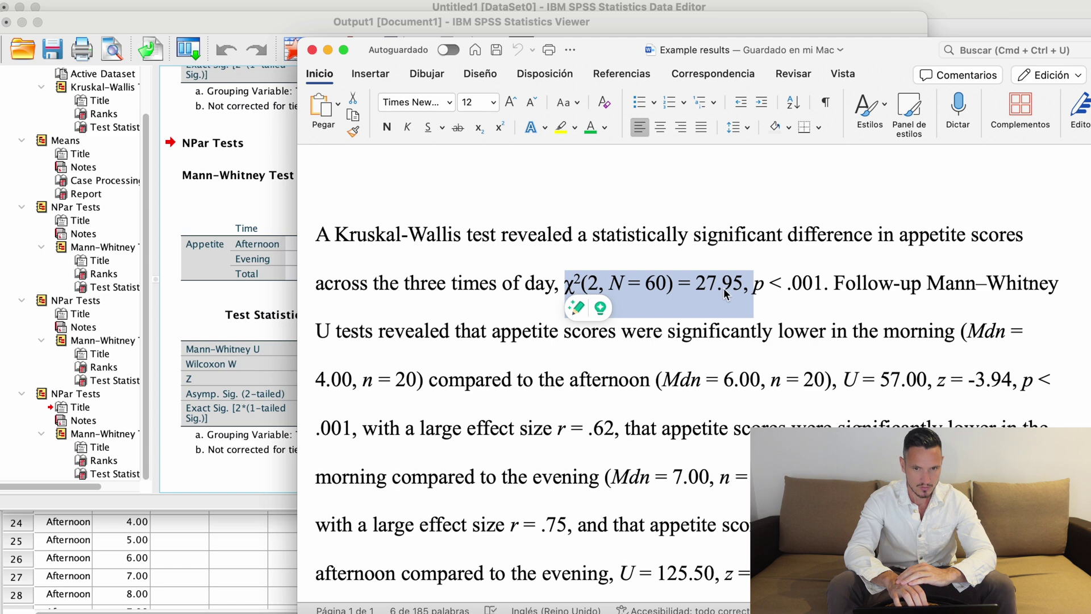
click(189, 267)
scroll(189, 268, up, 10)
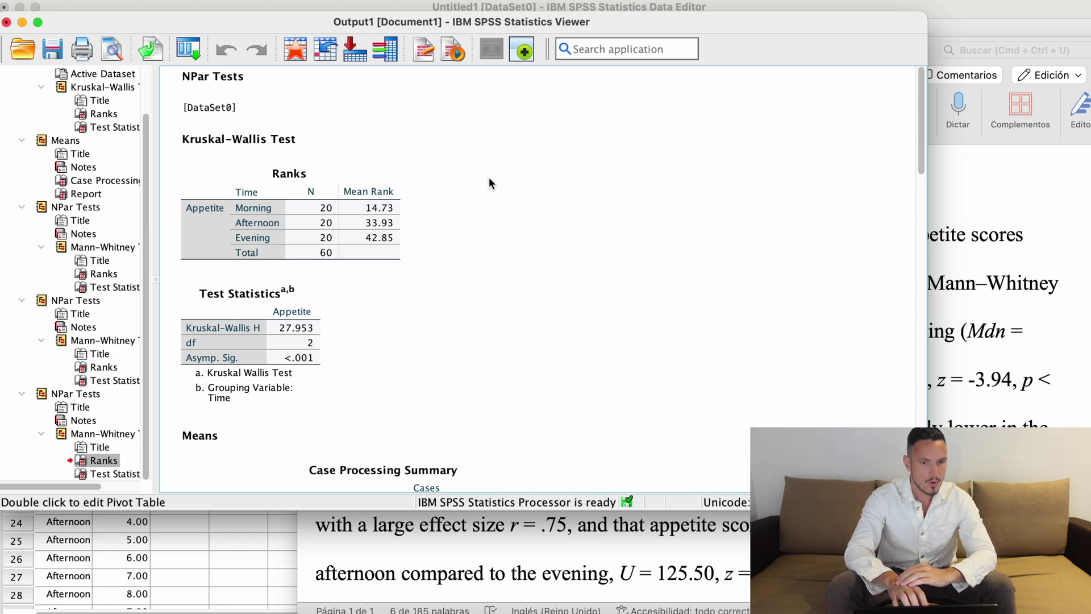
click(297, 322)
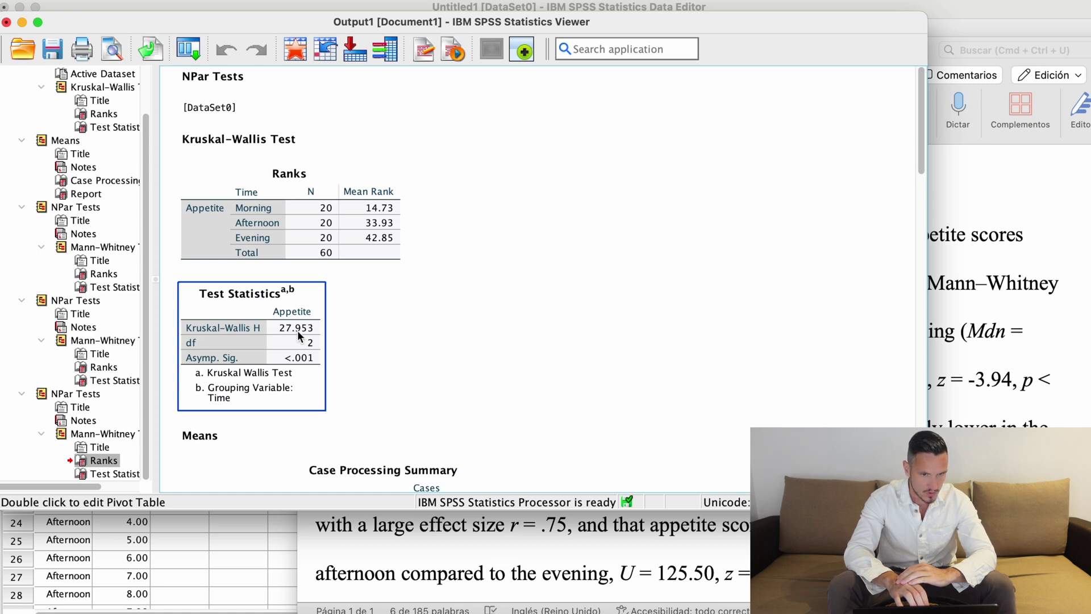
key(super+Tab)
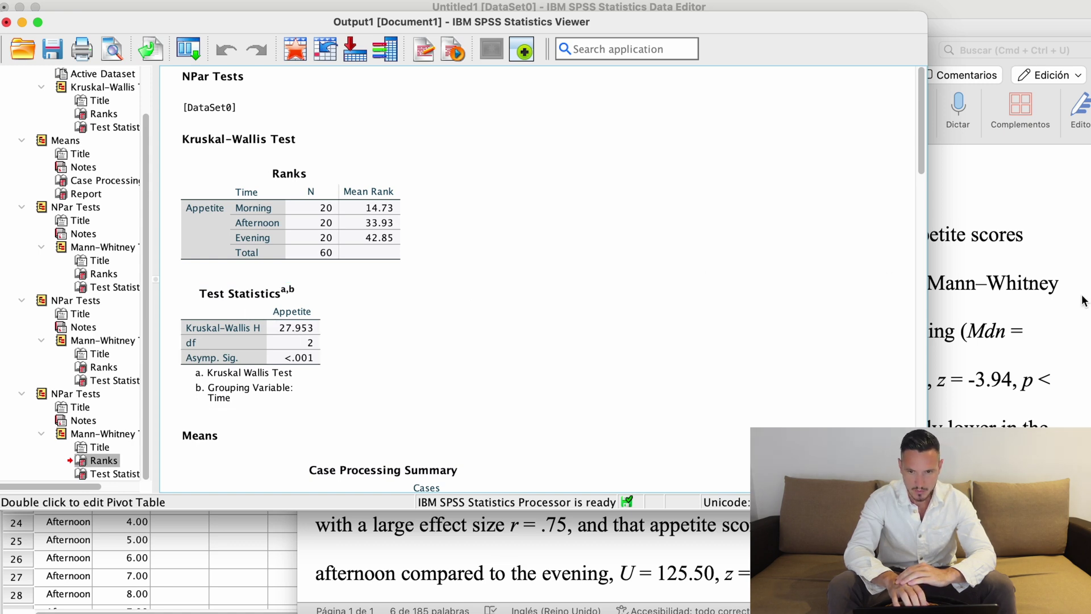
click(715, 273)
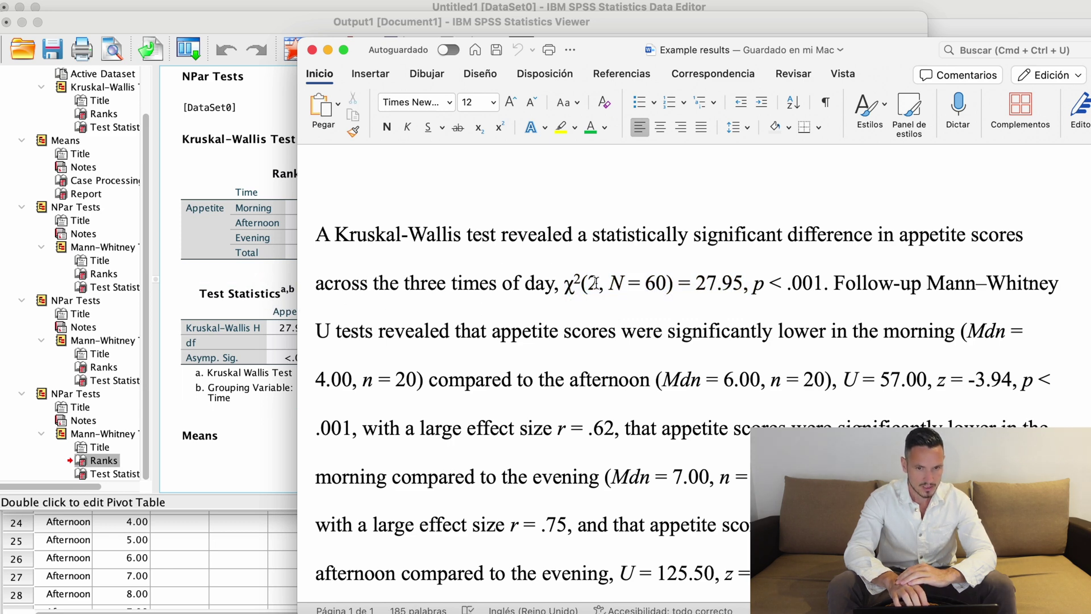
Check the write-up's degrees of freedom, total N and p value against the Kruskal-Wallis Ranks and Test Statistics tables in SPSS.
click(268, 296)
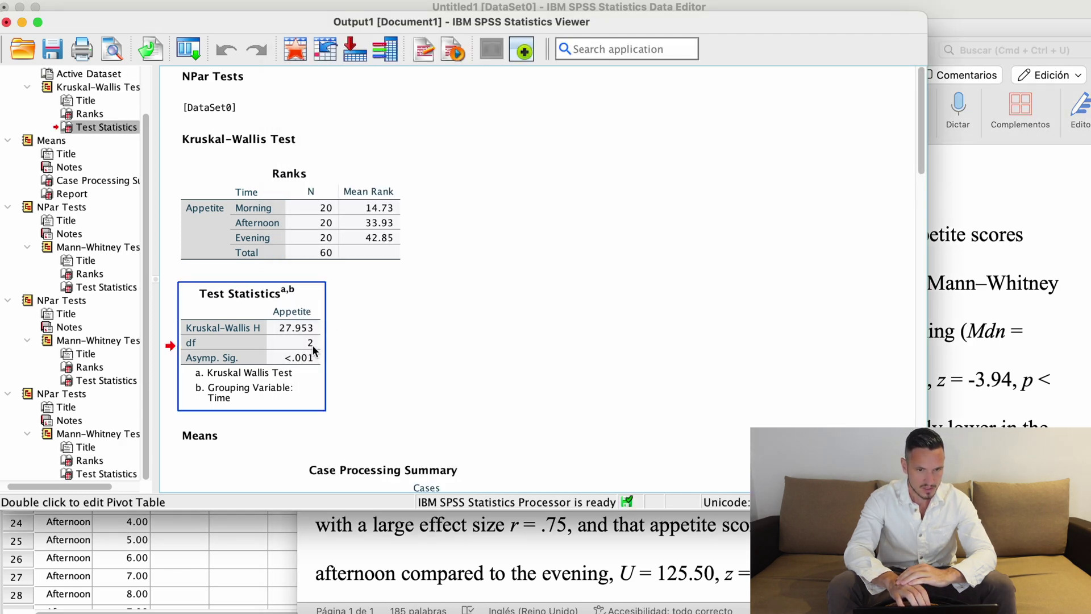
click(804, 223)
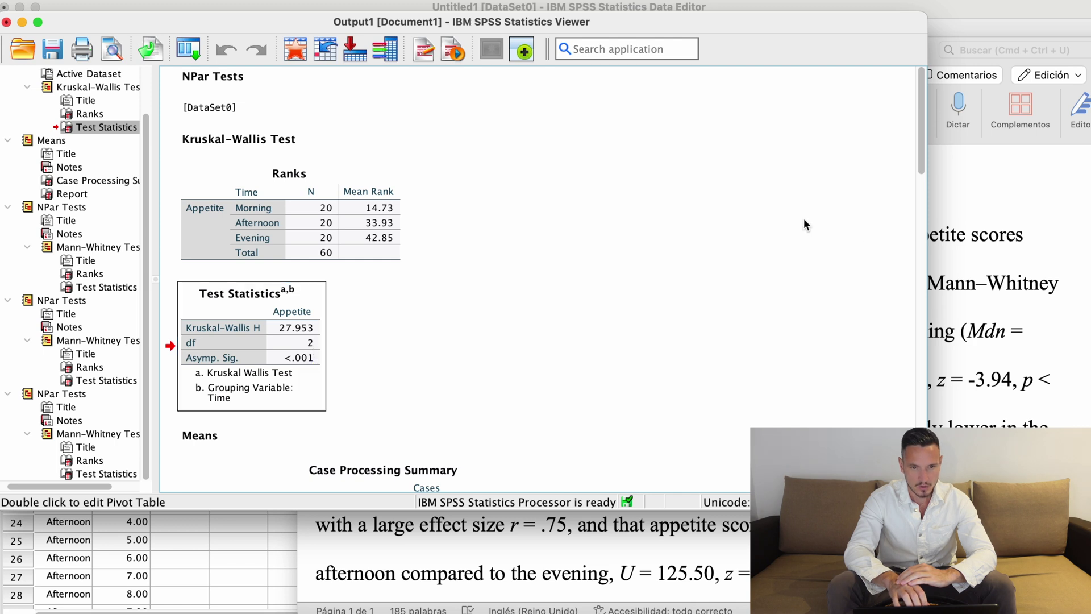
click(361, 258)
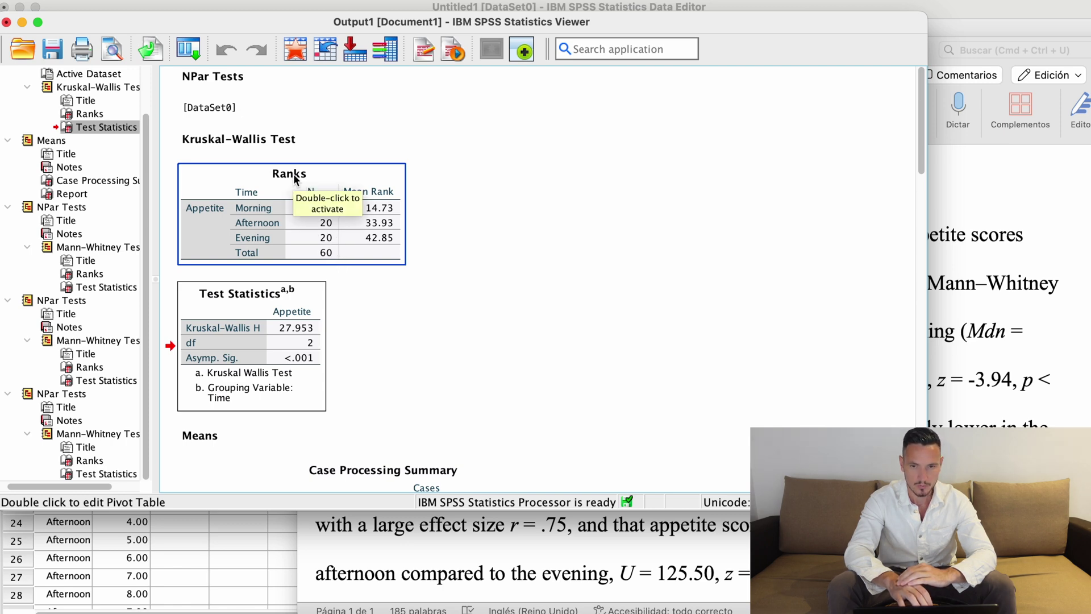
click(511, 227)
click(1027, 277)
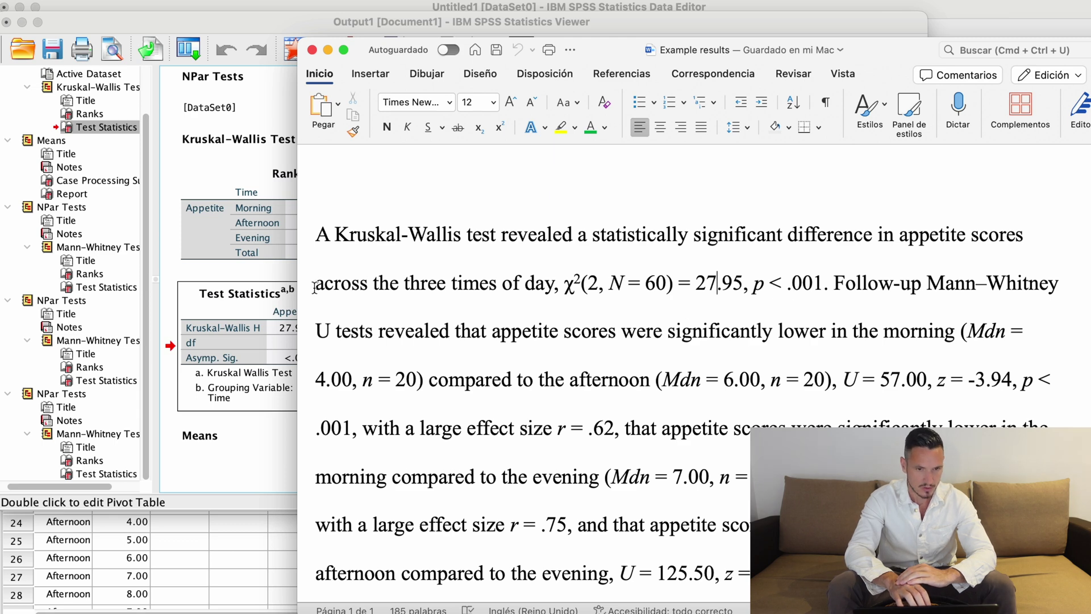
click(293, 290)
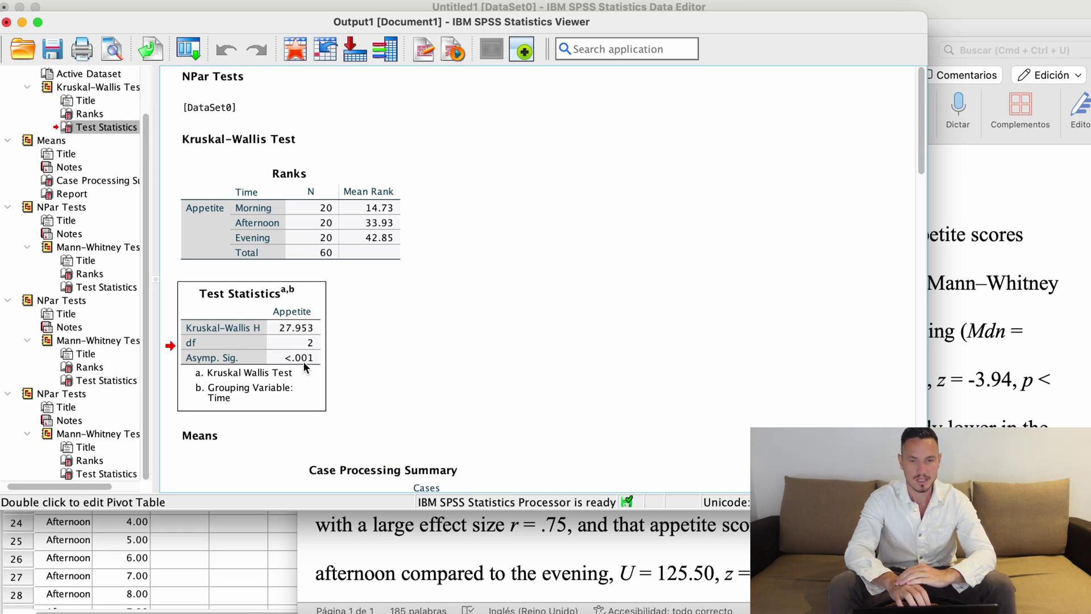
click(960, 335)
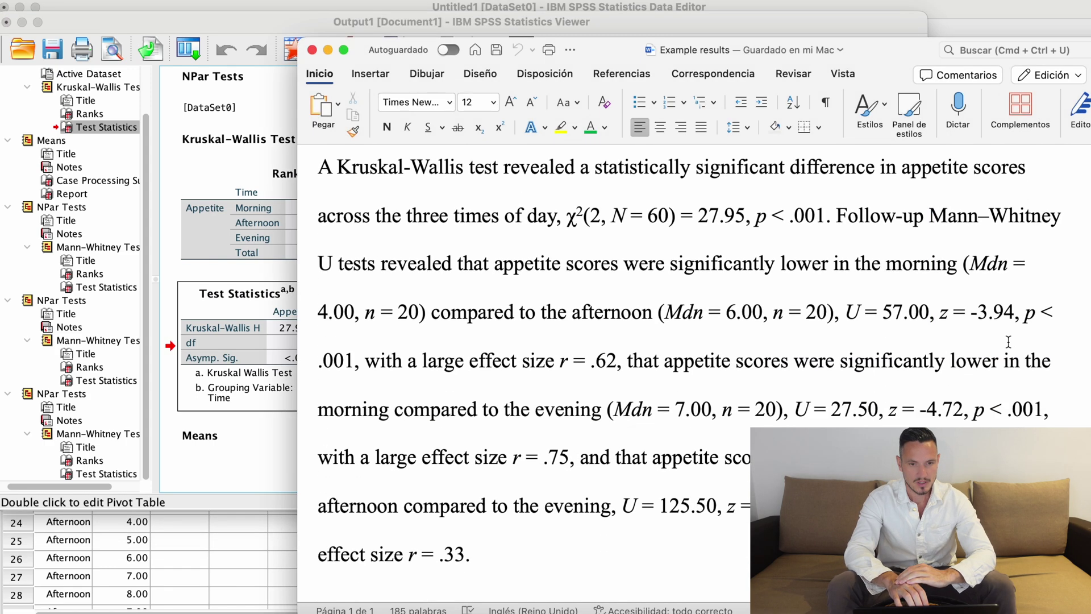
Read the follow-up Mann-Whitney comparisons and effect sizes in the Word write-up.
scroll(1008, 340, down, 2)
scroll(1008, 341, down, 1)
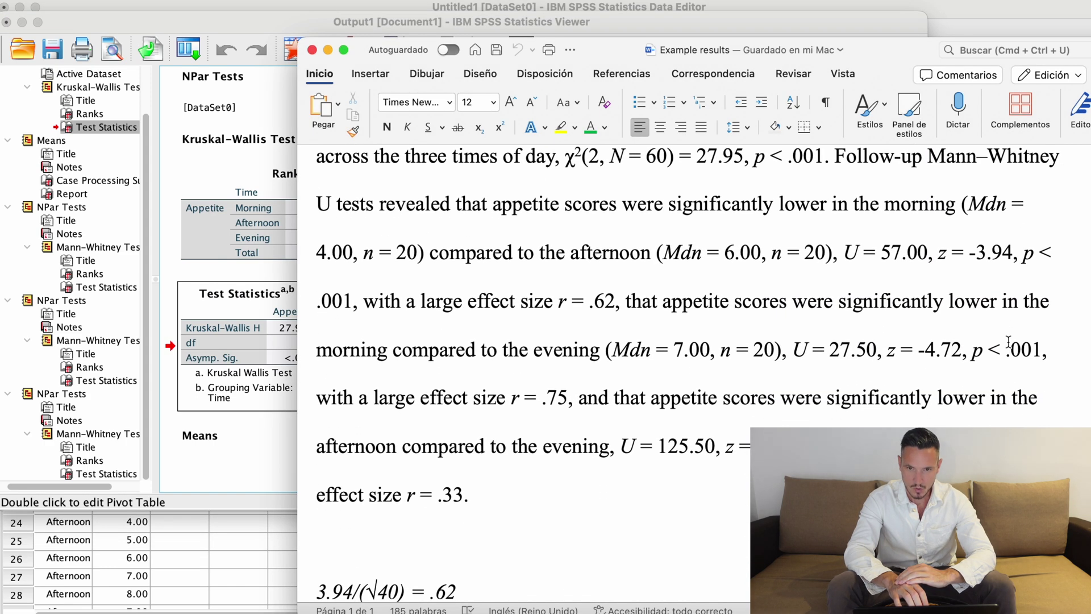
scroll(1008, 340, up, 1)
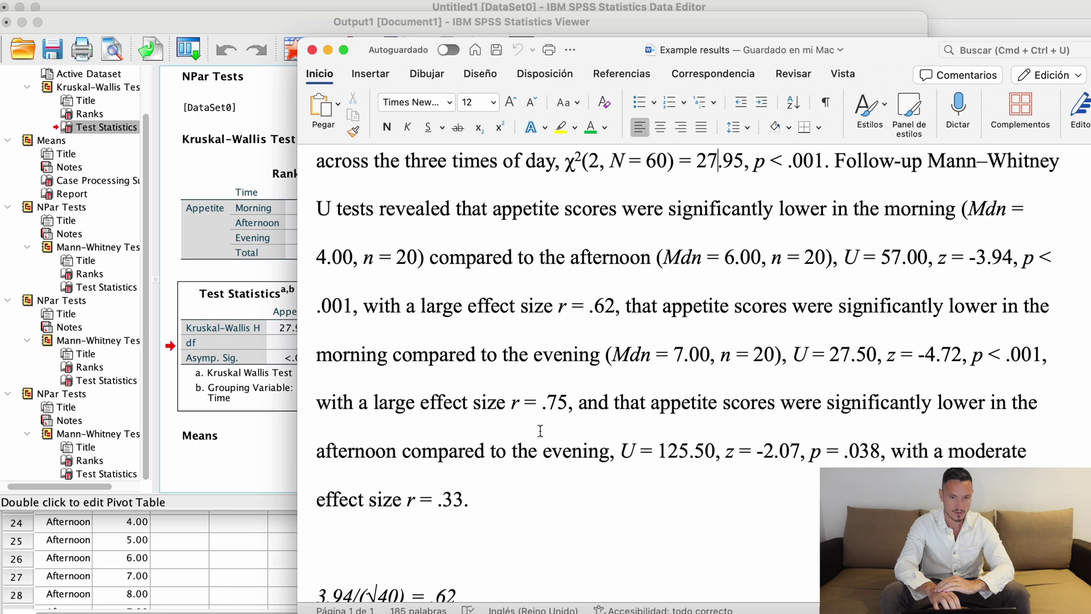
scroll(646, 449, up, 3)
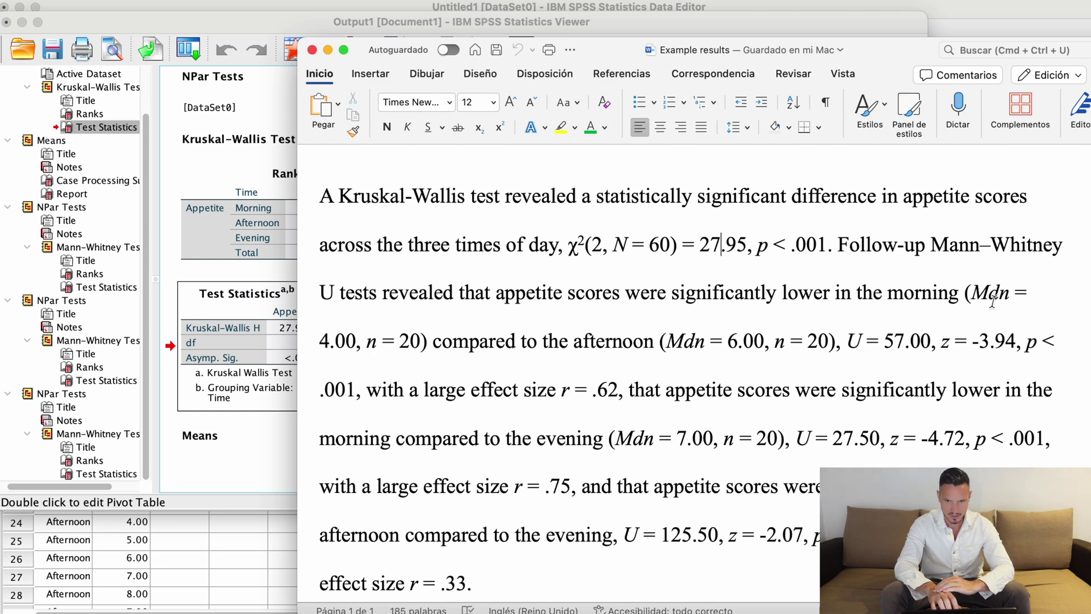
Compare the morning, afternoon and evening medians in the Word write-up with the Median report table in the SPSS output.
click(267, 297)
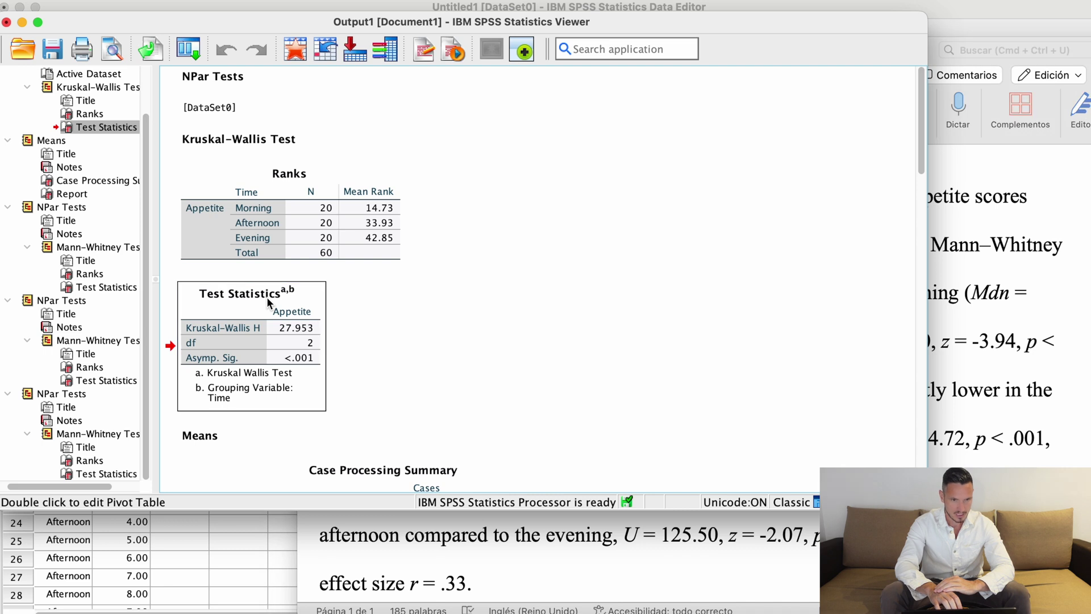
scroll(267, 296, down, 5)
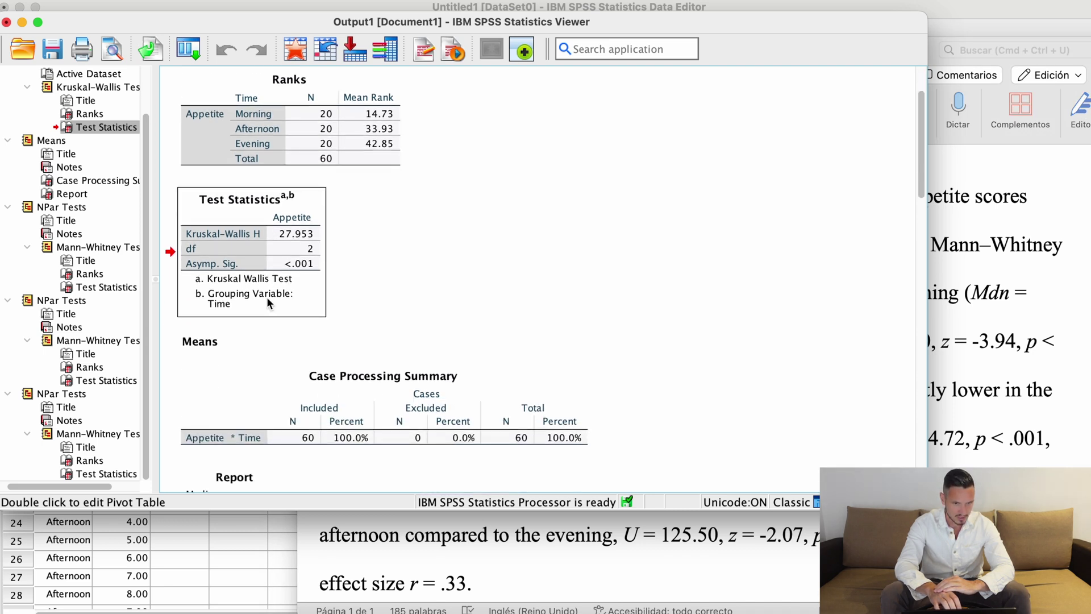
scroll(267, 297, down, 3)
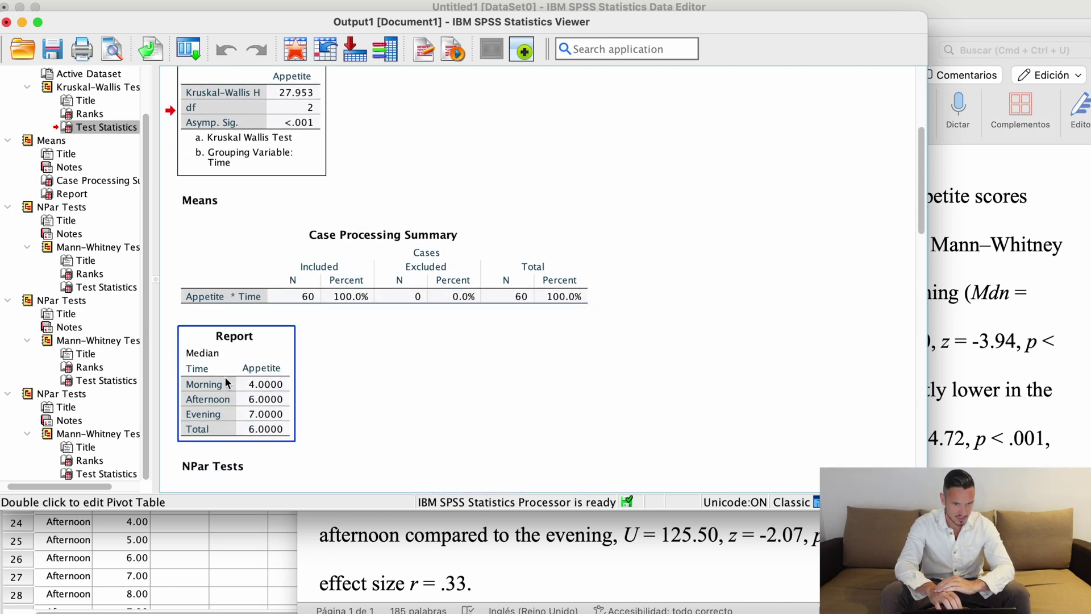
click(1040, 331)
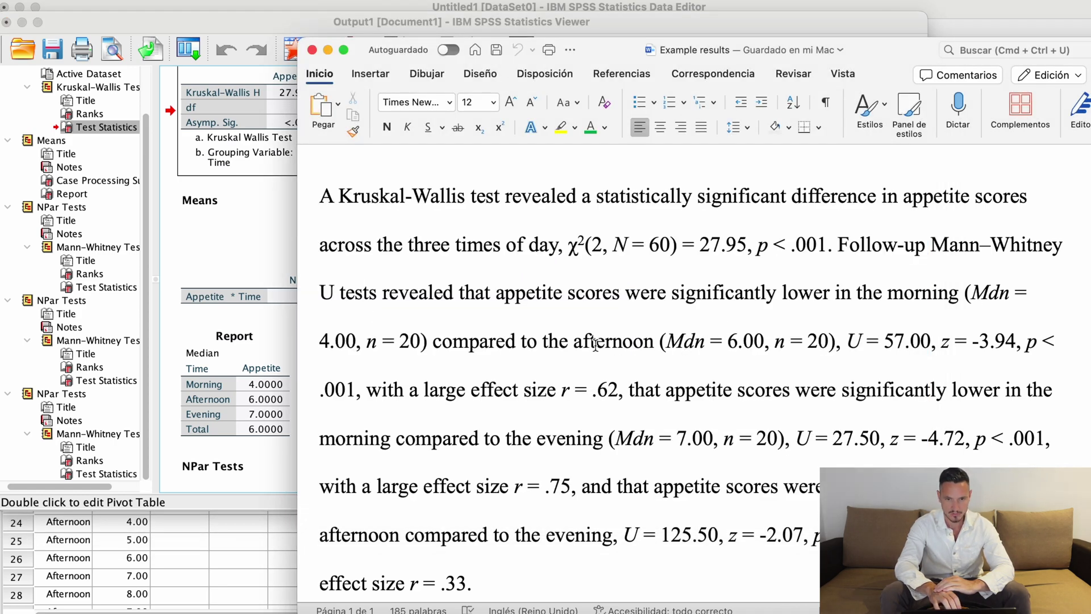
drag(595, 344, 685, 344)
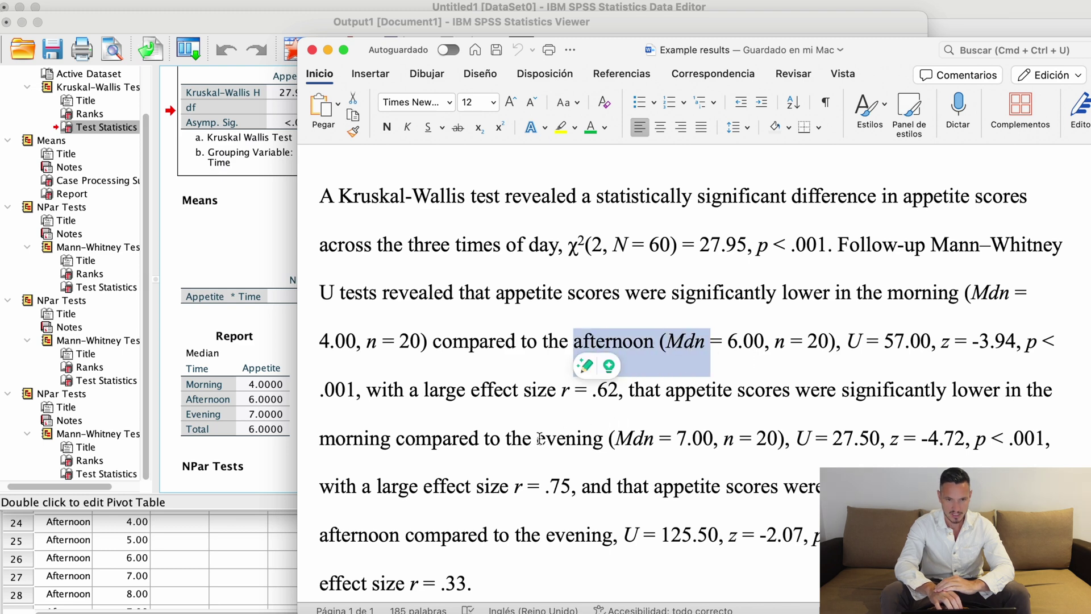
drag(536, 439, 673, 439)
click(289, 364)
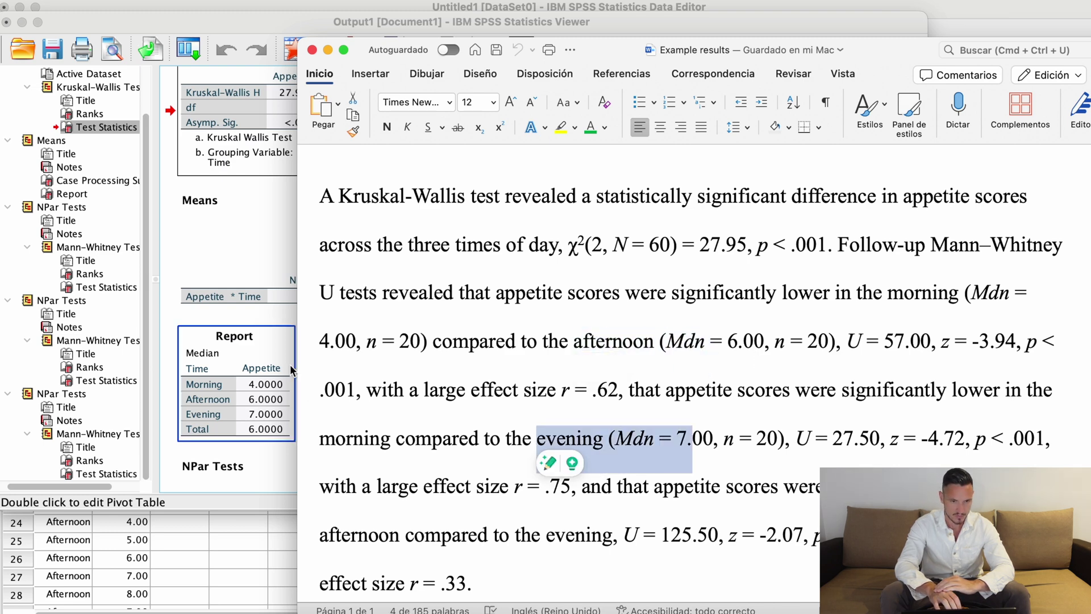
scroll(271, 346, down, 1)
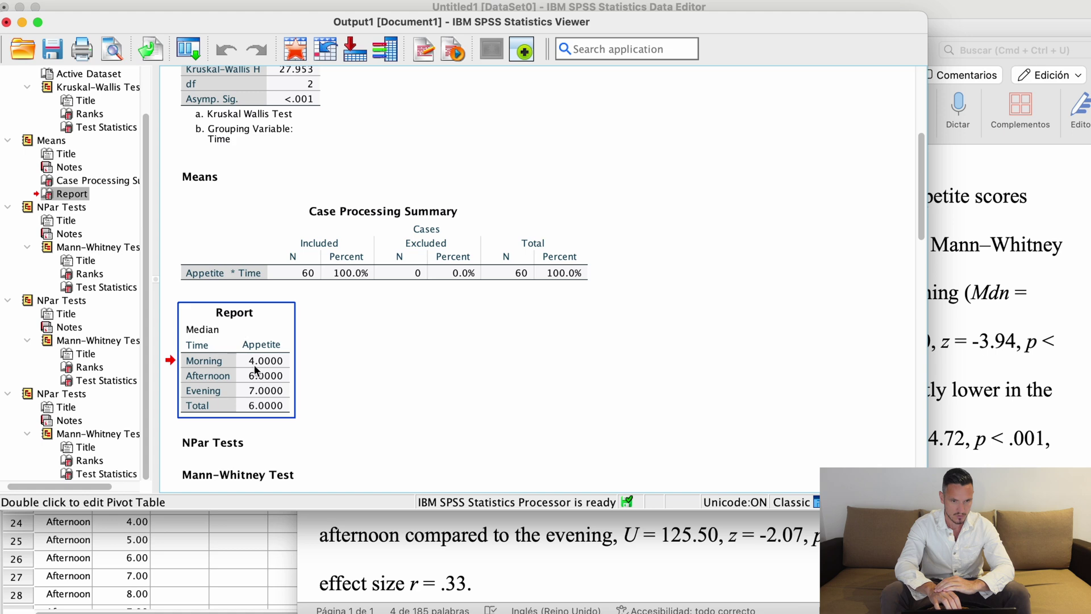
click(1031, 353)
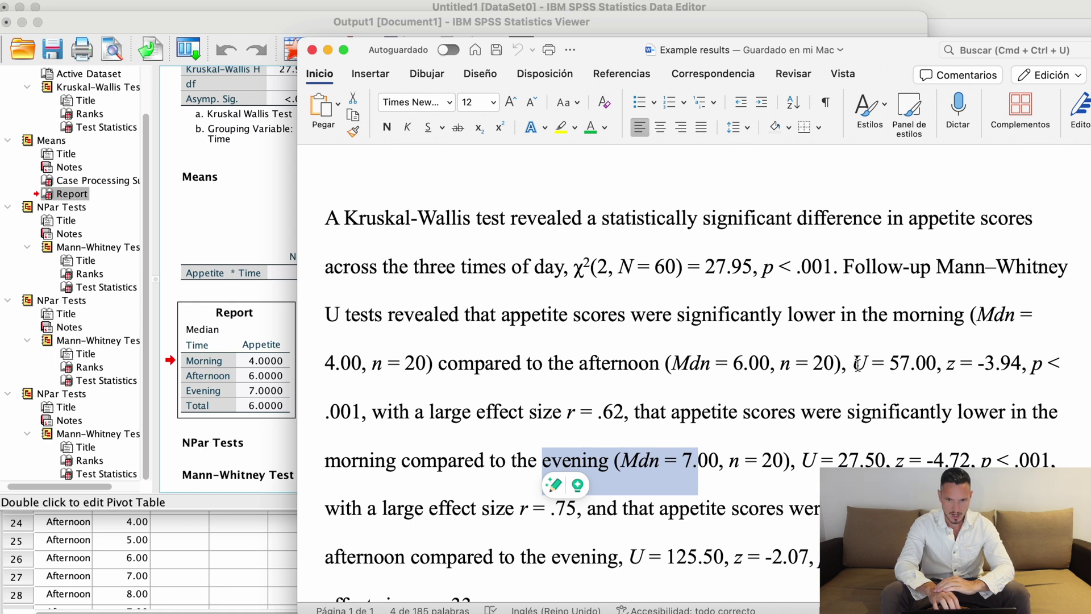
Highlight the morning–afternoon U and z values in the write-up and locate the matching Mann-Whitney results in SPSS.
drag(858, 363, 999, 368)
click(242, 219)
click(244, 176)
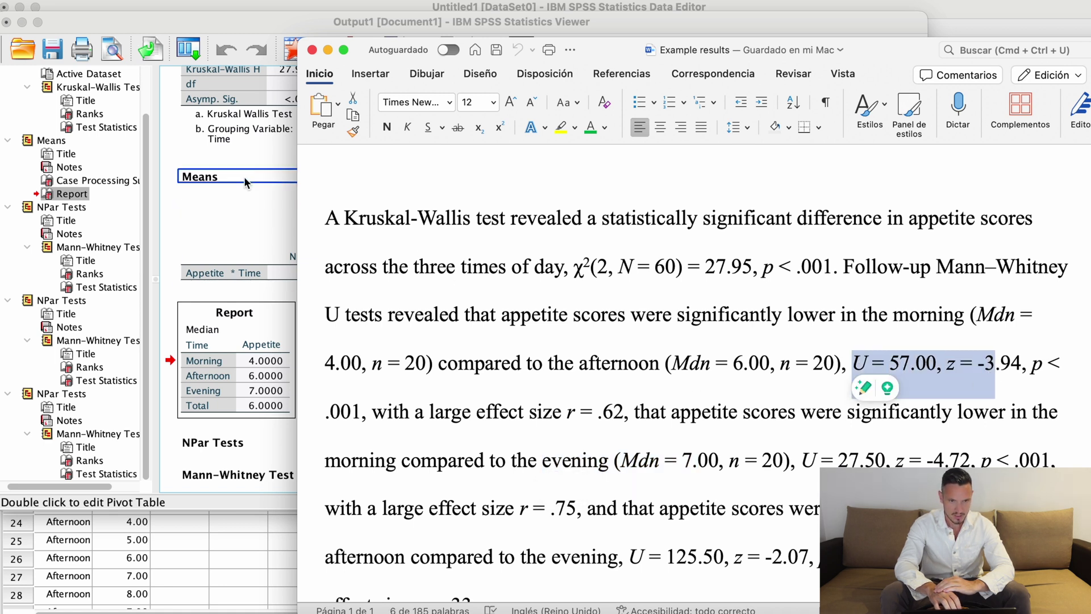
scroll(336, 204, down, 5)
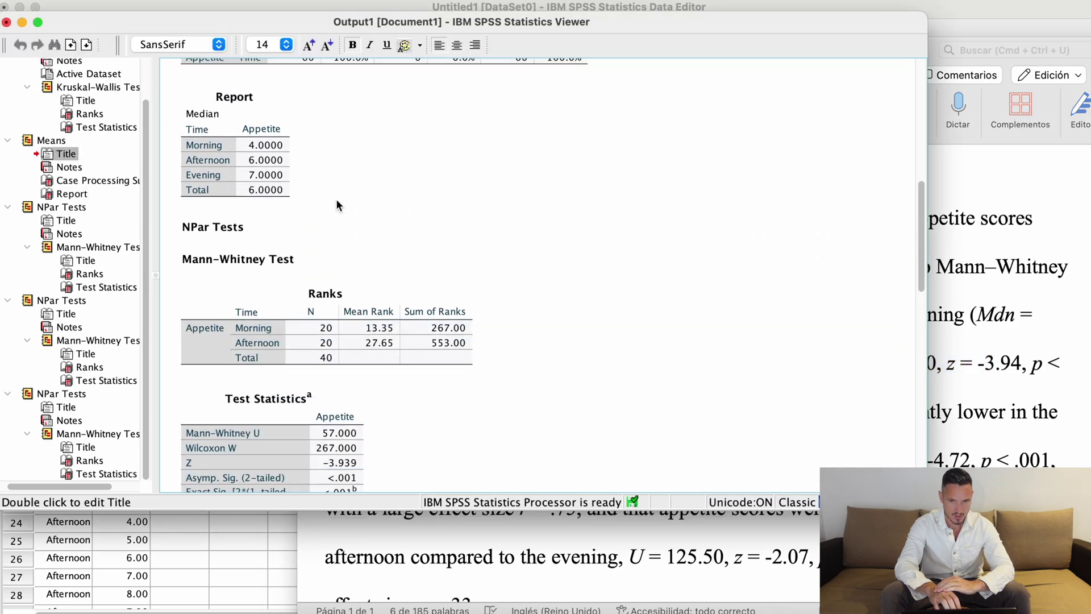
click(766, 261)
click(955, 301)
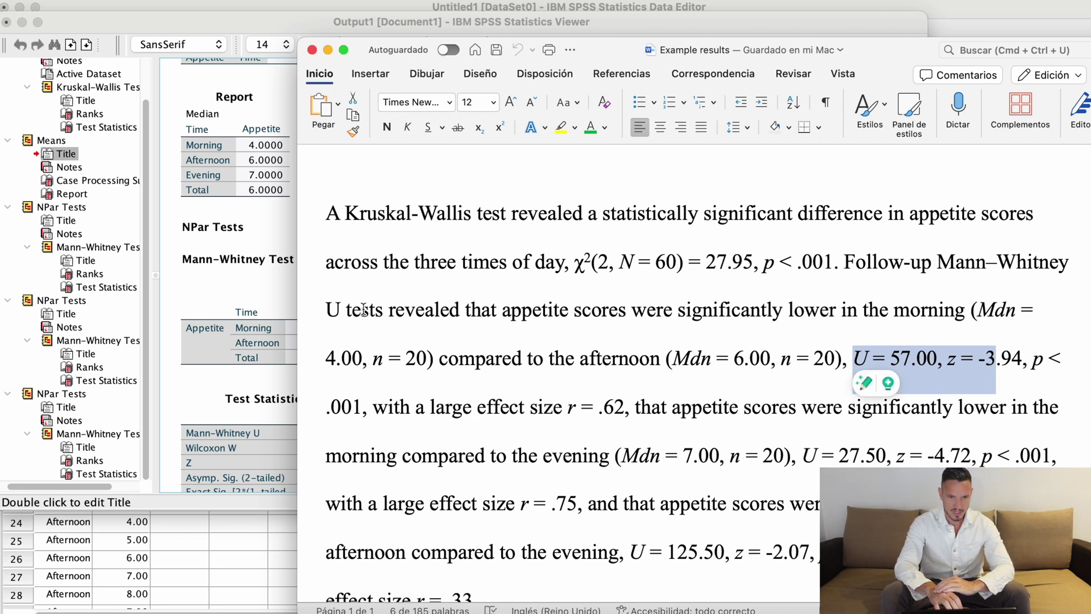
Highlight the morning–afternoon comparison sentence in Word and match it to that test's Ranks and Test Statistics tables in SPSS.
drag(326, 310, 661, 364)
click(269, 284)
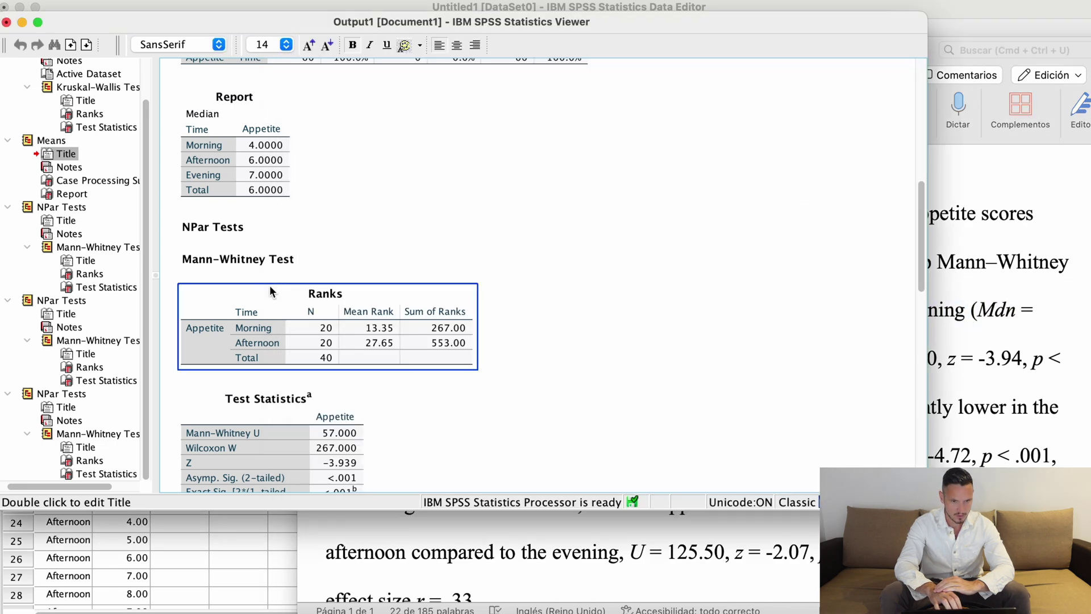
scroll(400, 282, down, 2)
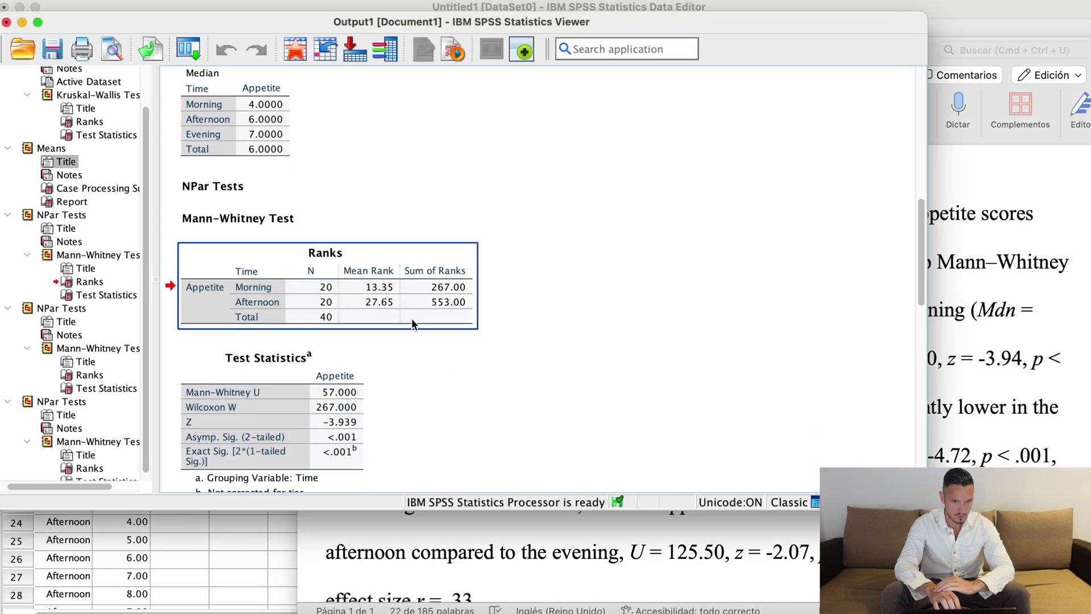
scroll(416, 236, down, 2)
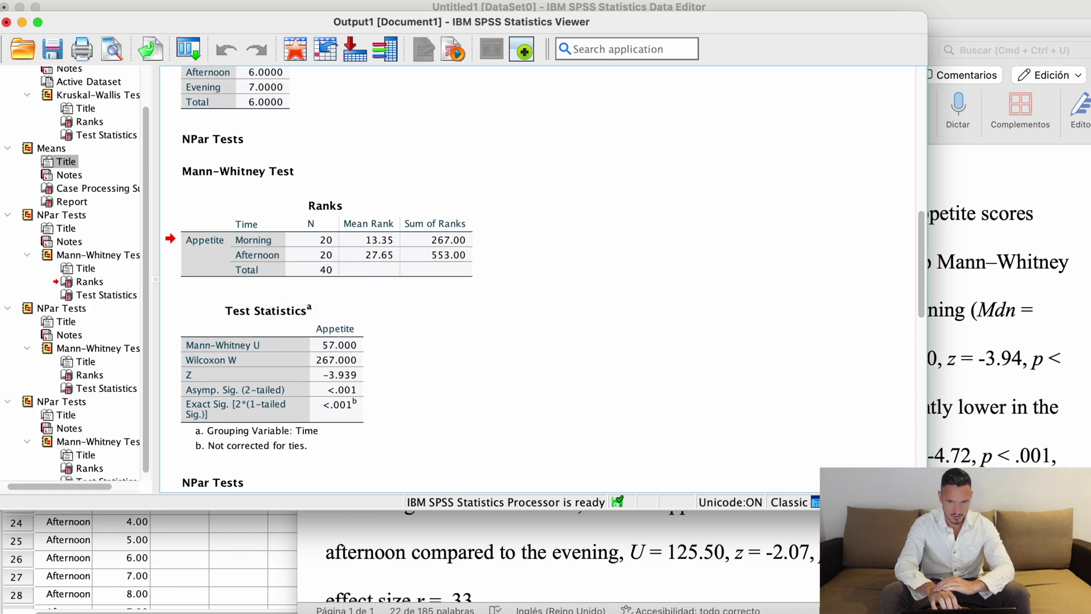
click(928, 451)
Check the write-up's morning–afternoon U, z and p values against the Mann-Whitney Test Statistics table in SPSS.
drag(854, 366, 1000, 369)
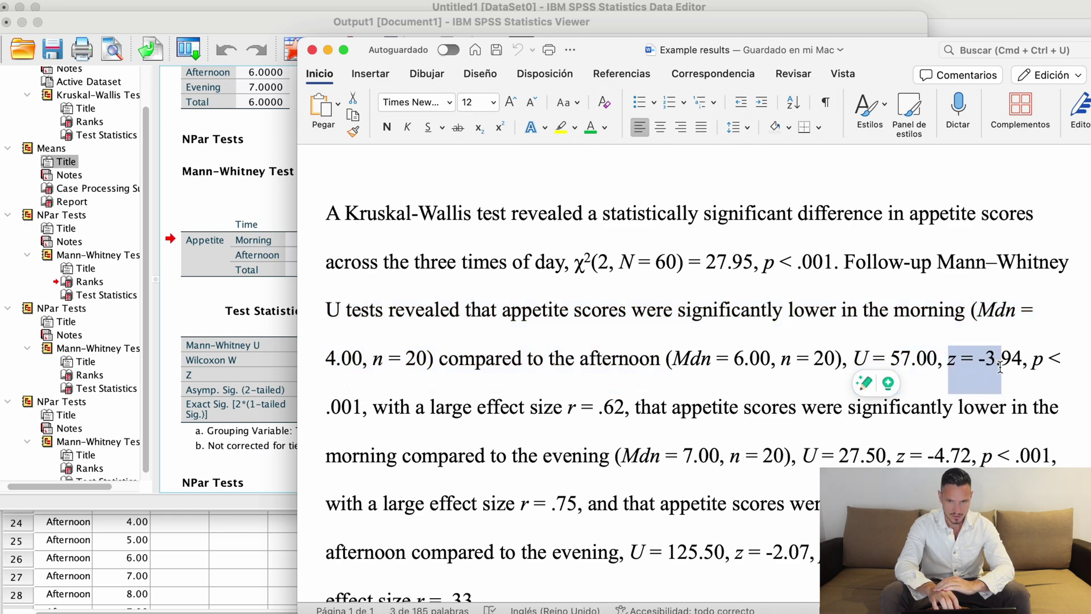
click(269, 249)
click(366, 310)
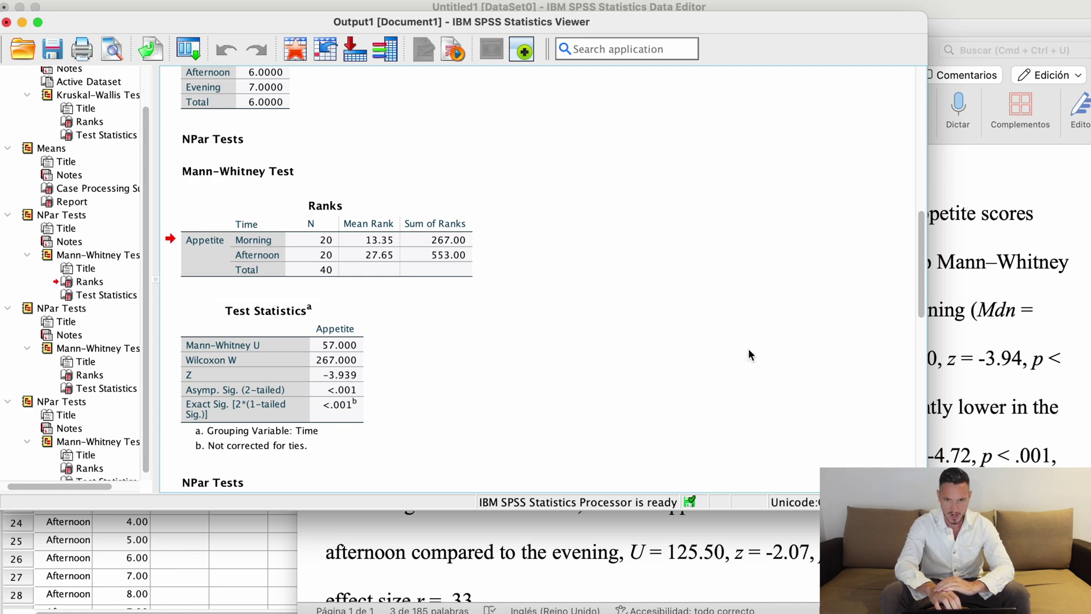
click(1083, 372)
drag(948, 359, 1001, 359)
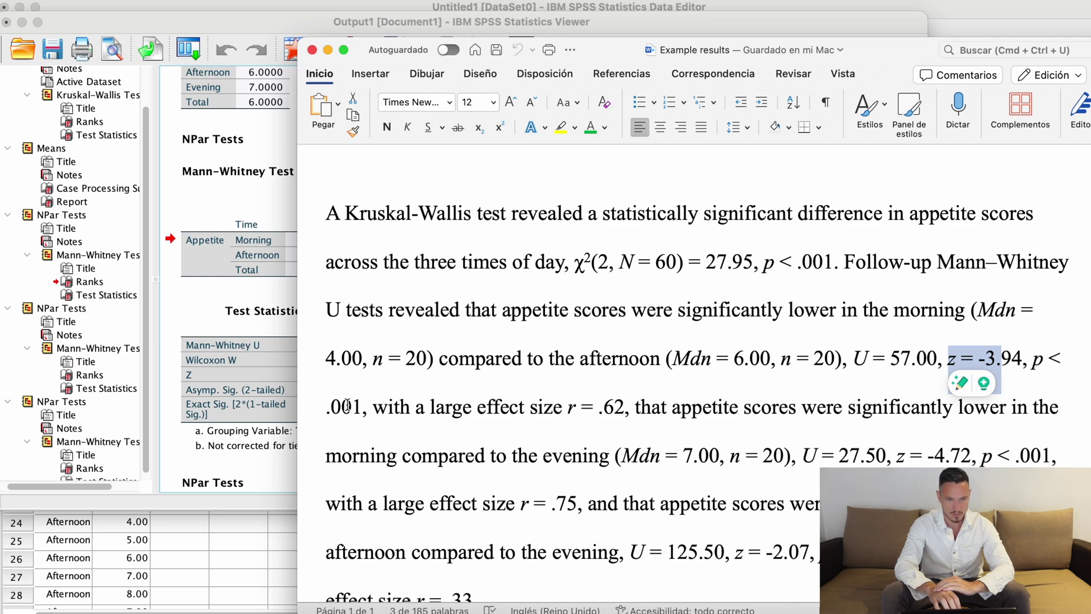
click(212, 357)
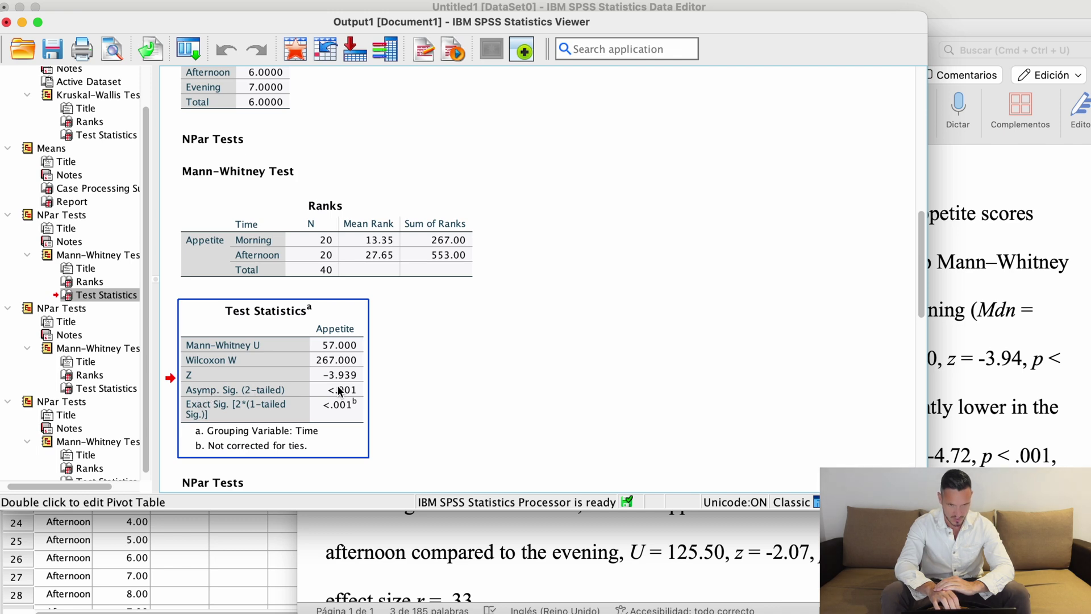
Switch to the Word write-up and highlight the U, z and p values reported for the morning–evening comparison.
scroll(1054, 377, down, 3)
click(1055, 377)
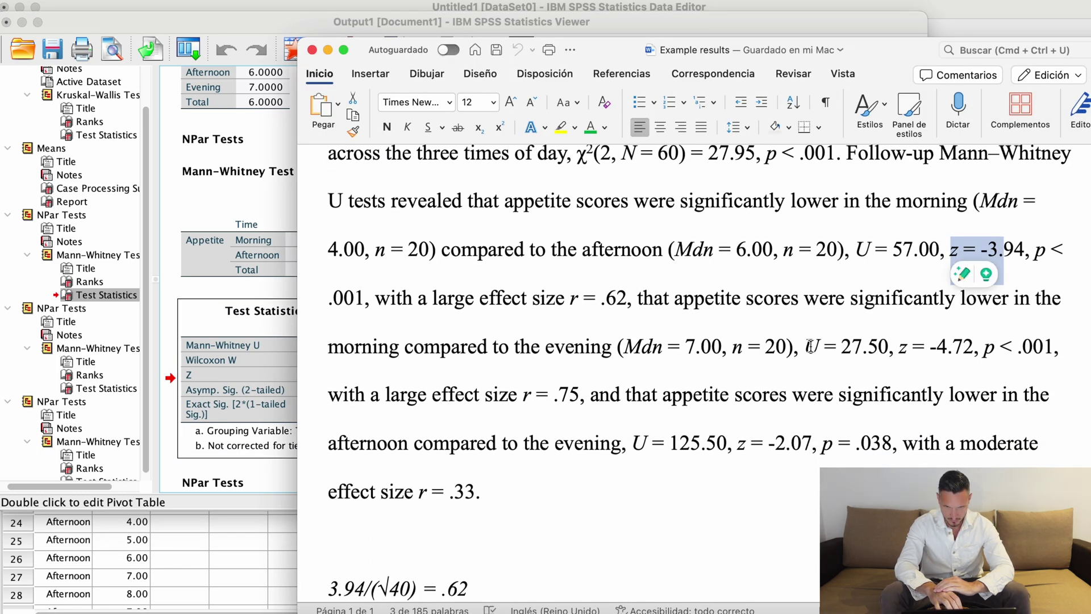
drag(809, 346, 1046, 356)
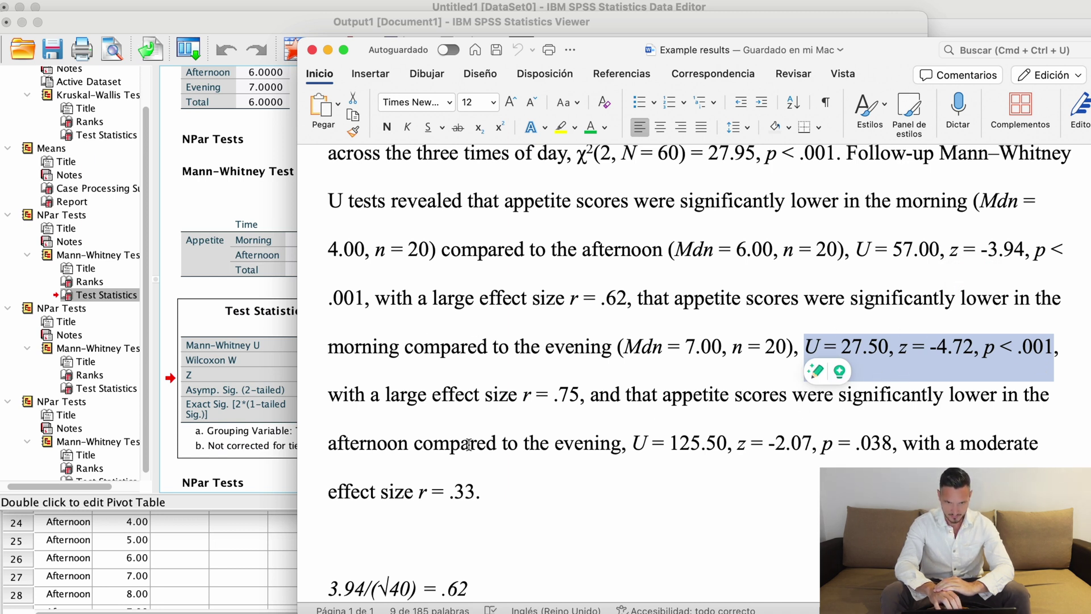
click(597, 442)
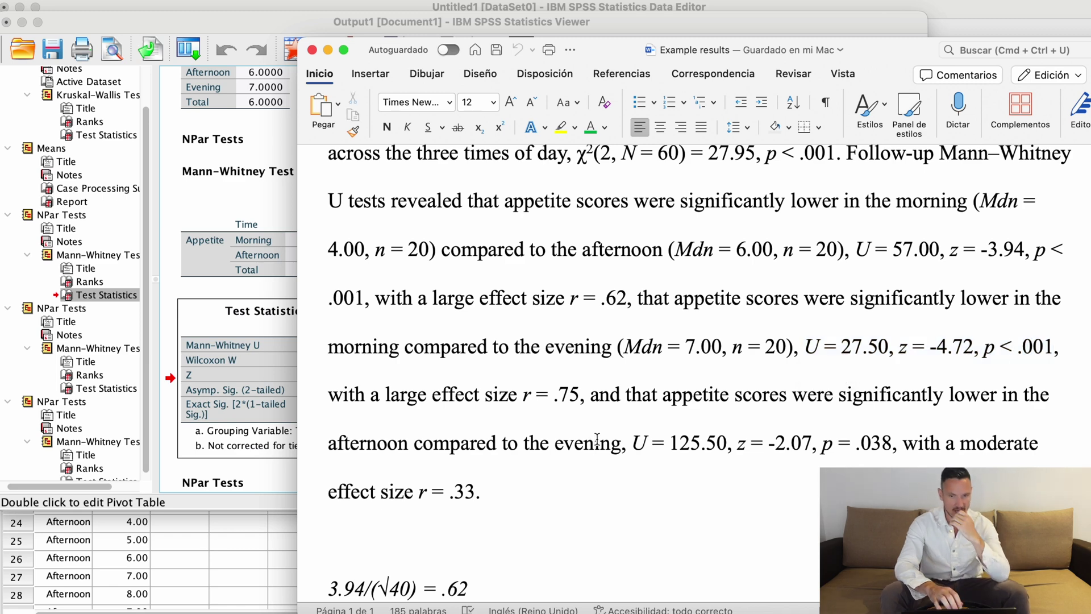
Highlight the morning–afternoon effect size r in the write-up and find the effect size calculations beneath the paragraph.
scroll(581, 512, up, 3)
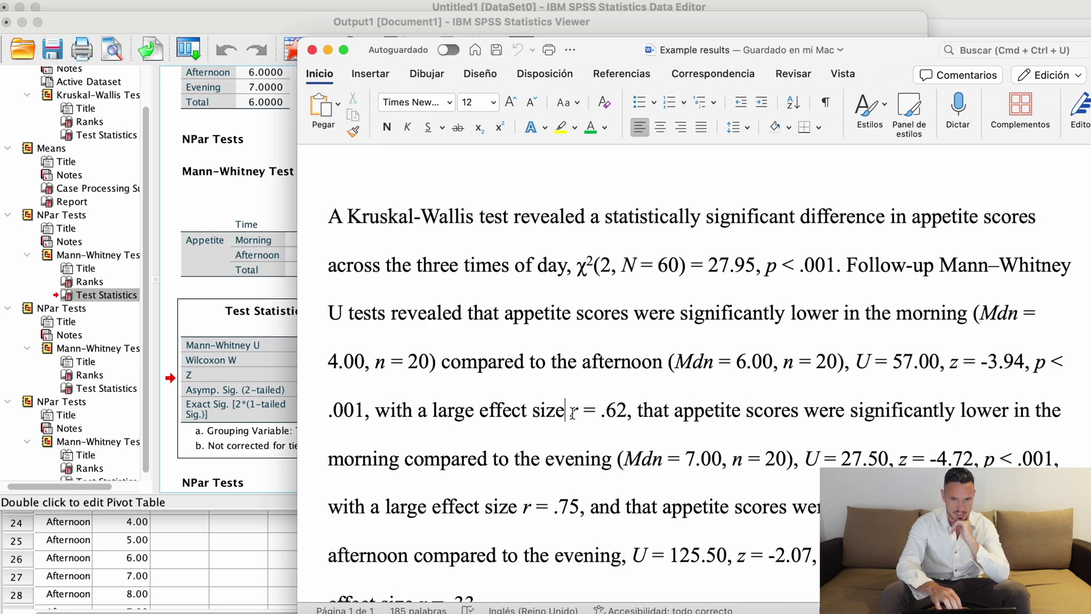
drag(570, 411, 625, 412)
scroll(544, 312, down, 2)
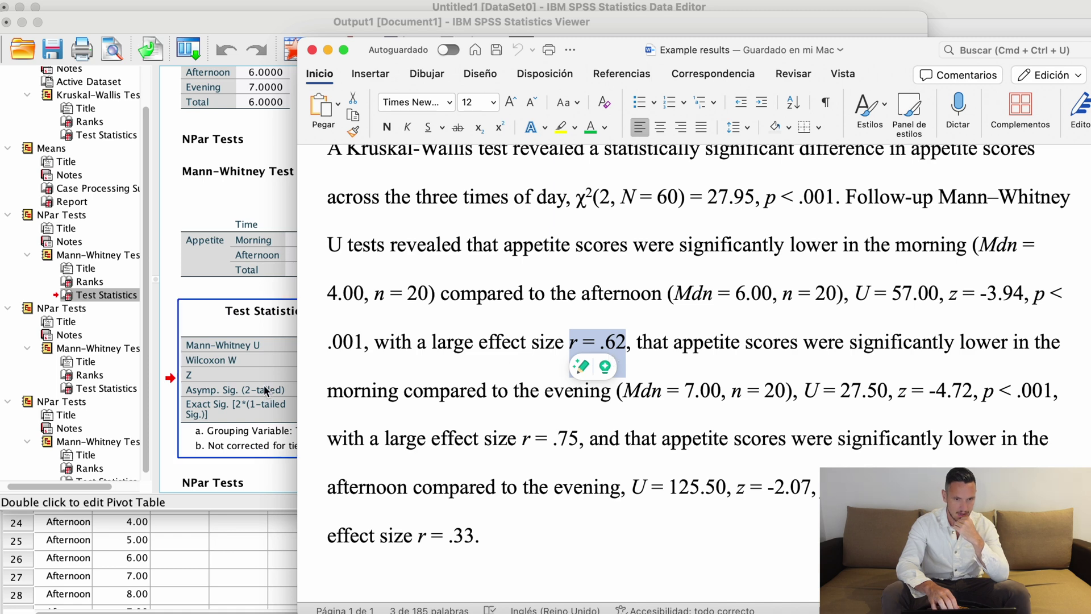
click(705, 438)
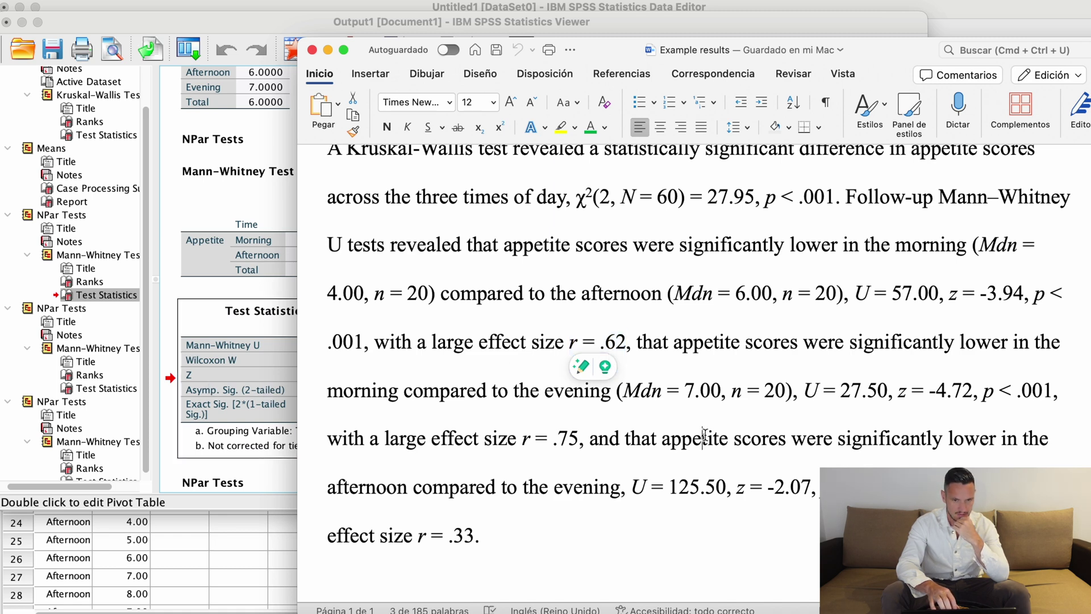
scroll(479, 402, down, 8)
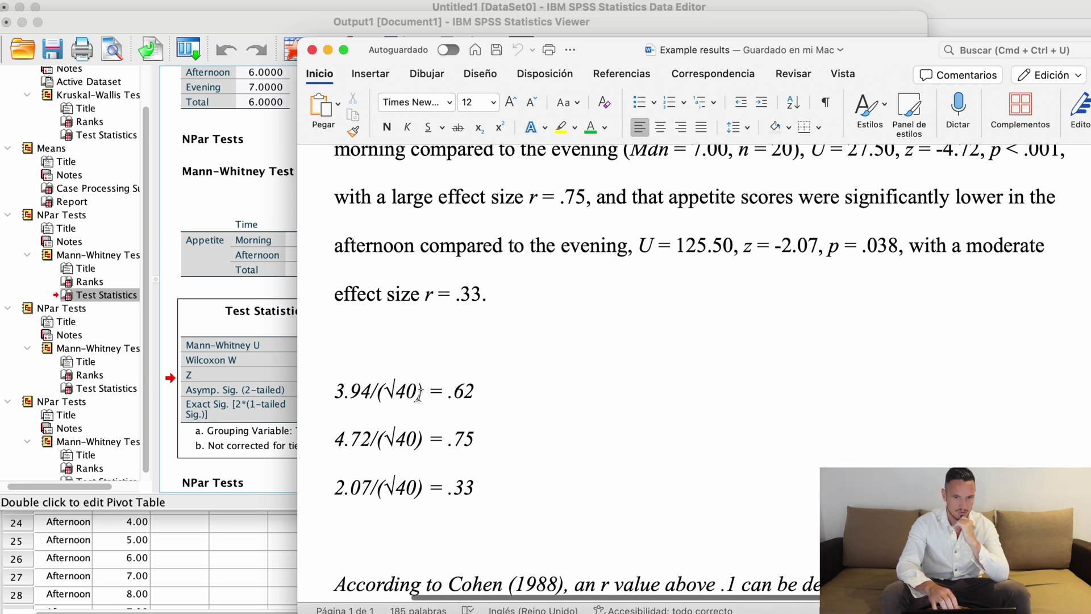
Compare the morning–afternoon z and r values in the write-up with the matching effect size calculation below it.
scroll(418, 393, up, 5)
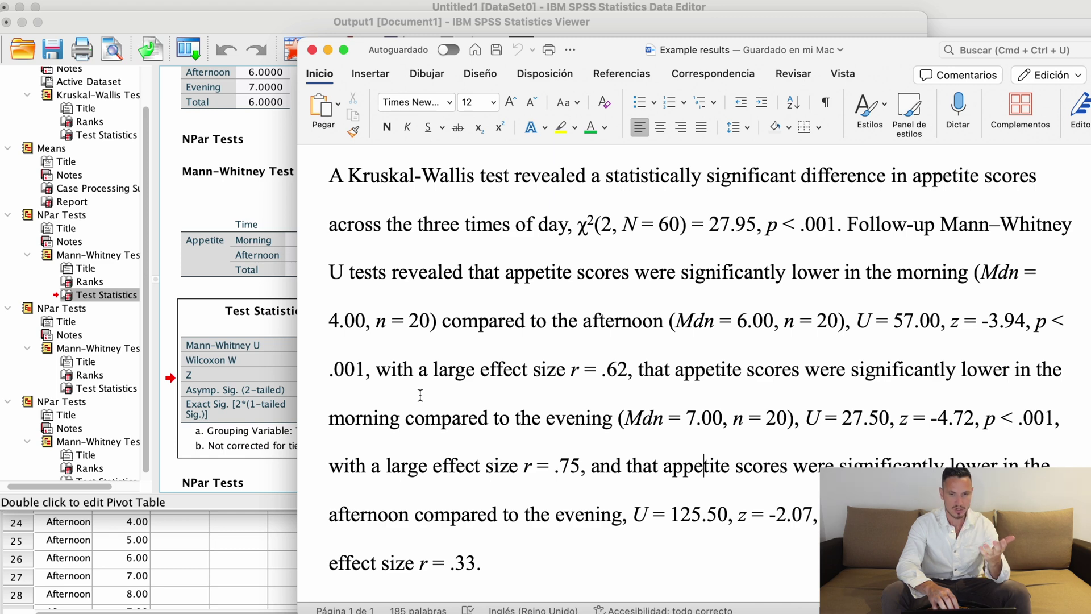
scroll(420, 395, down, 5)
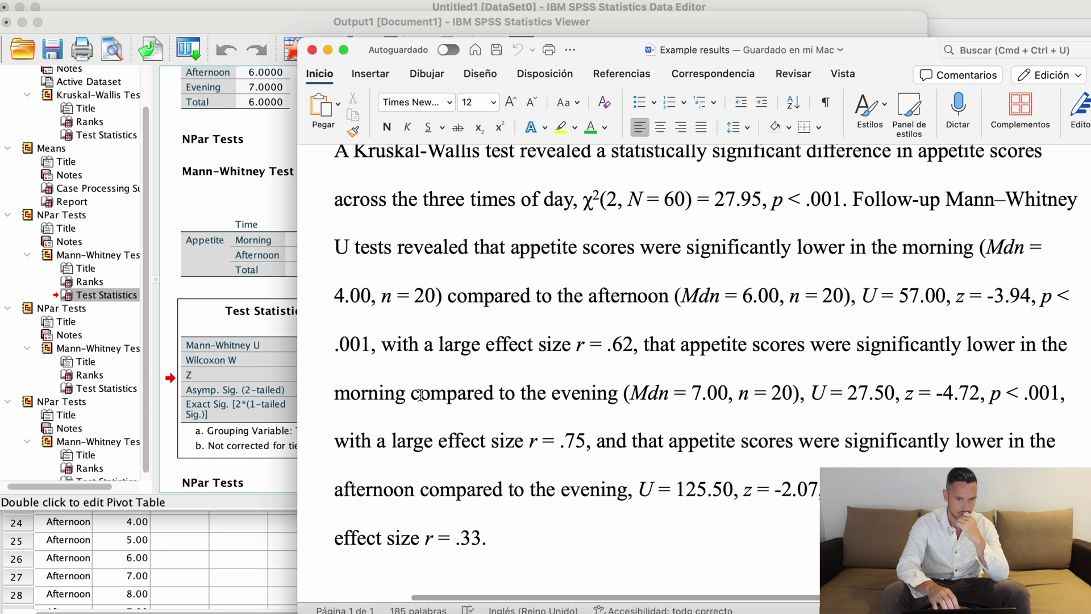
scroll(455, 432, up, 5)
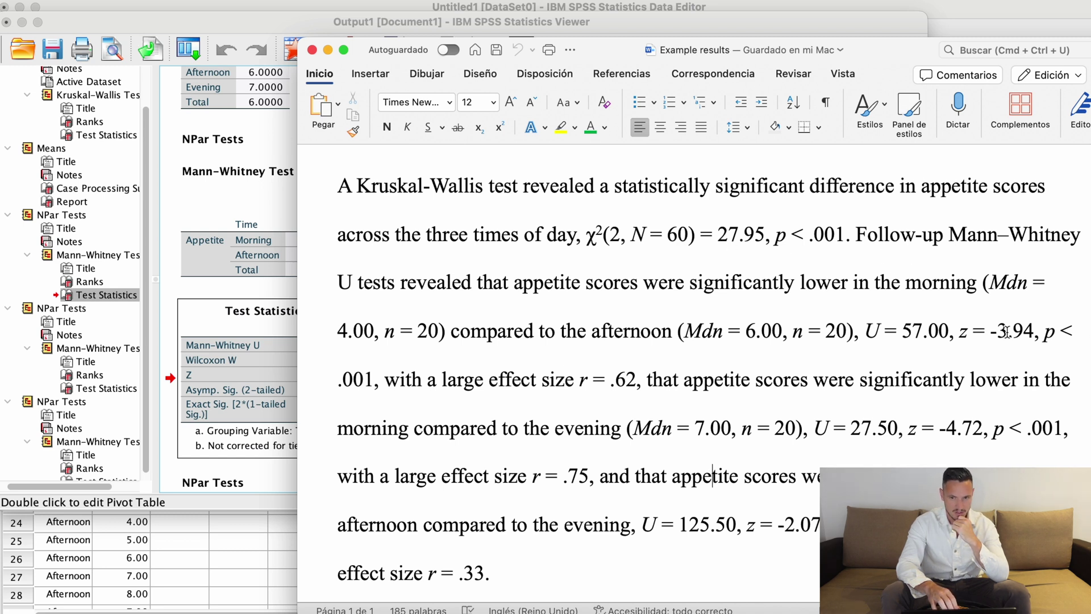
scroll(1015, 331, down, 5)
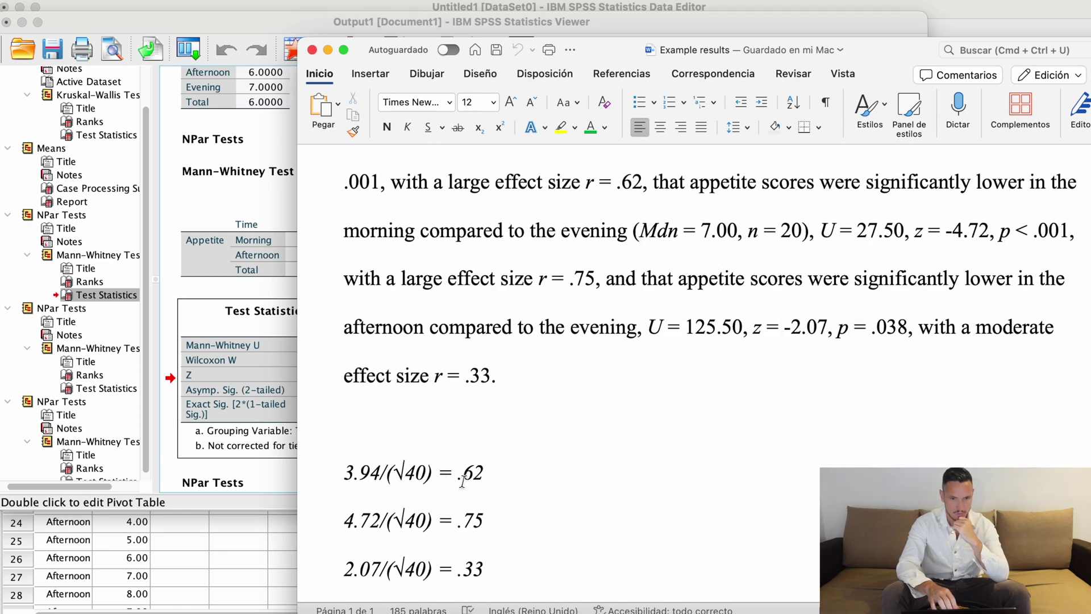
scroll(489, 483, up, 3)
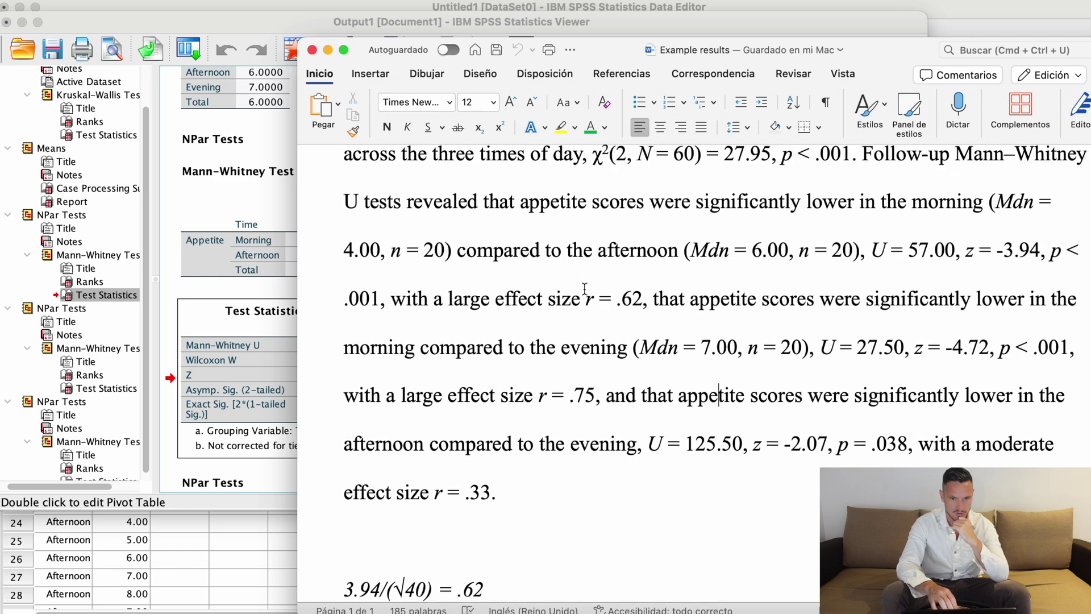
Switch to Chrome, calculate 3.94/(√40) with a Google search, and return to the Word write-up.
drag(584, 288, 647, 296)
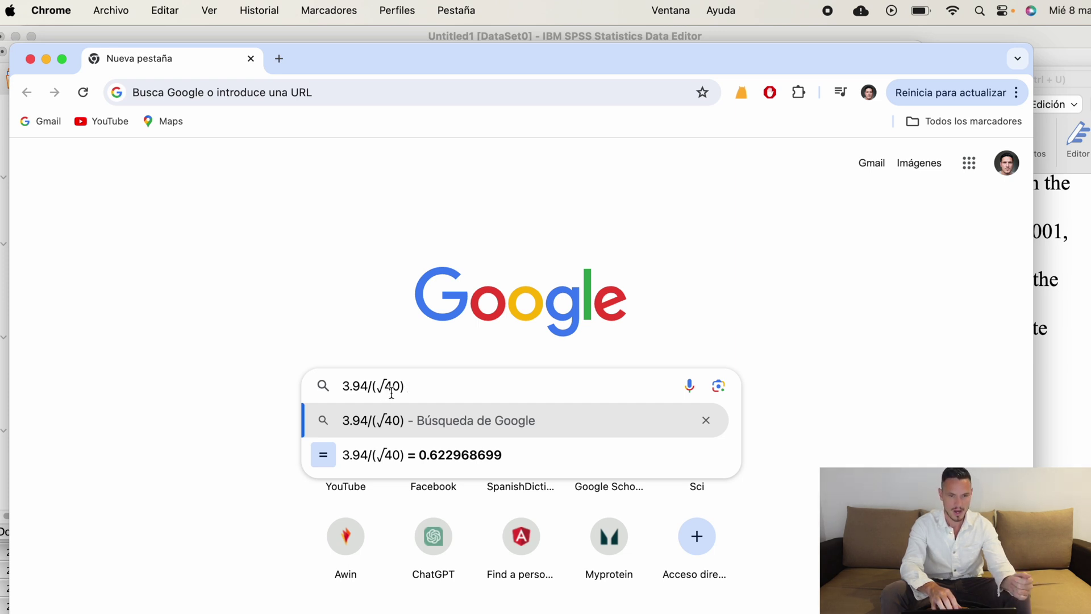
click(489, 419)
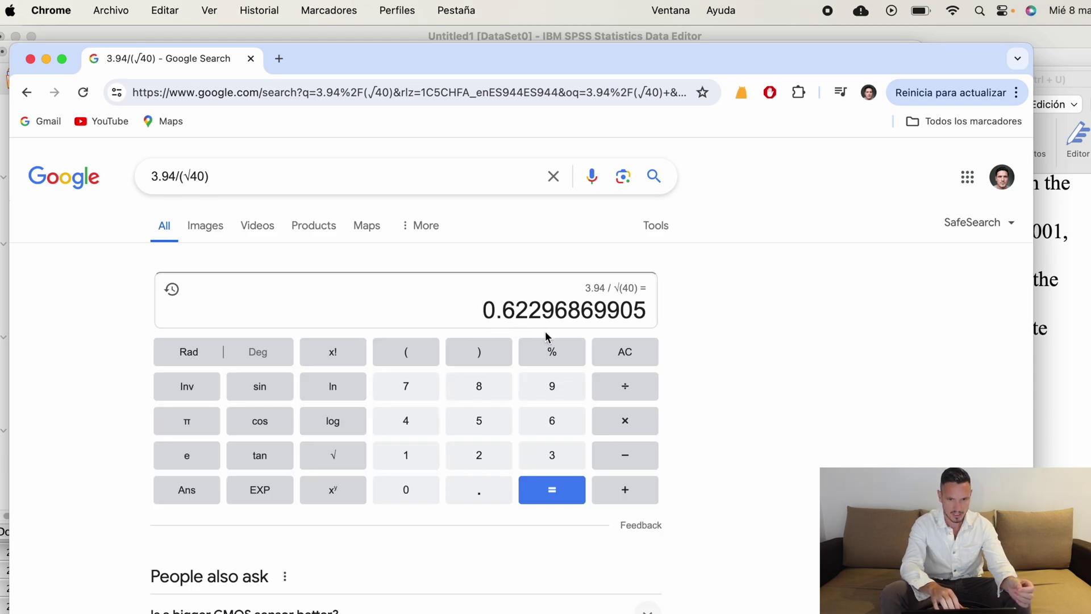
key(ctrl+Up)
click(969, 202)
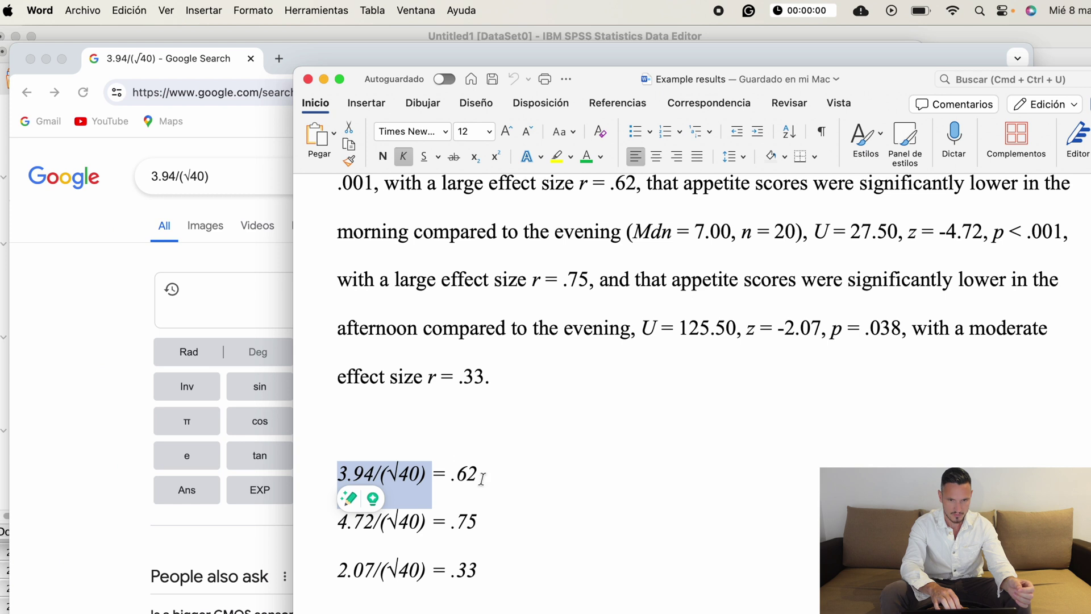
Highlight the r values of the comparisons in the write-up and the word "large" describing the first effect size.
scroll(545, 441, up, 3)
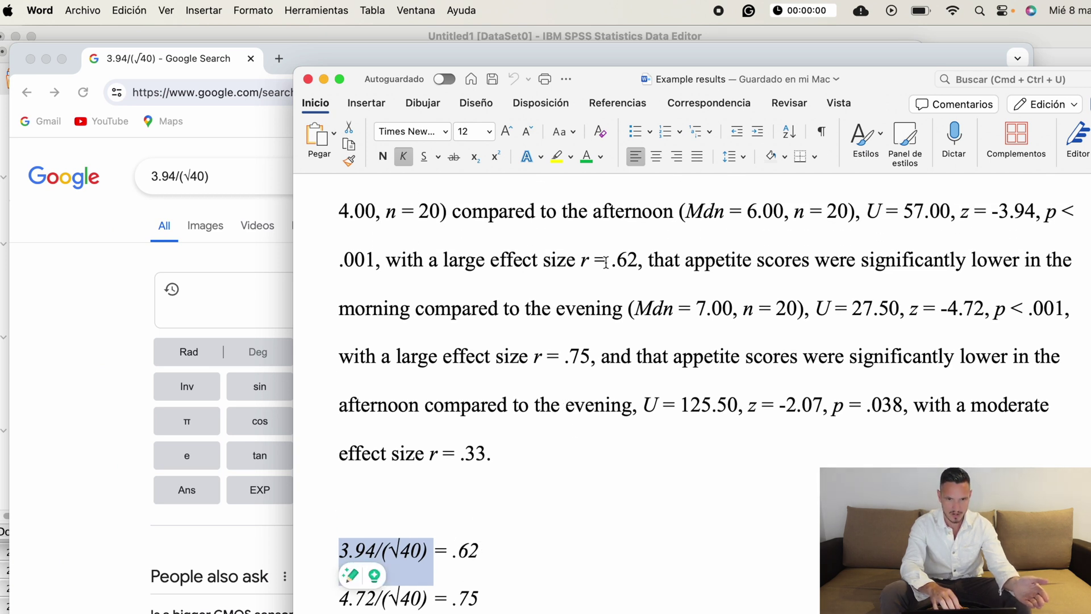
drag(607, 262, 638, 264)
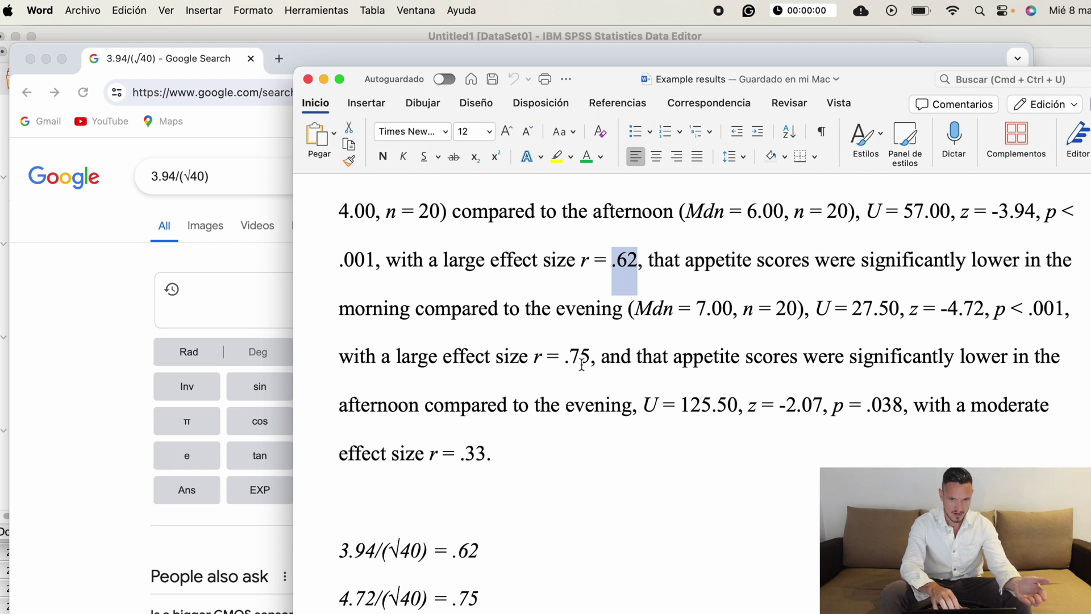
drag(535, 360, 591, 358)
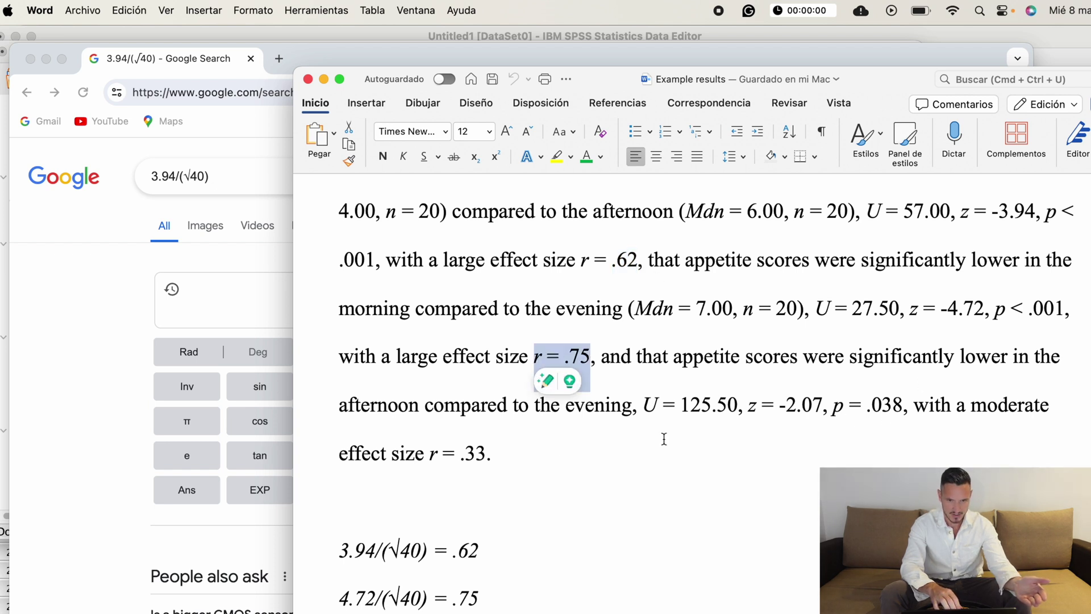
double_click(435, 455)
double_click(463, 261)
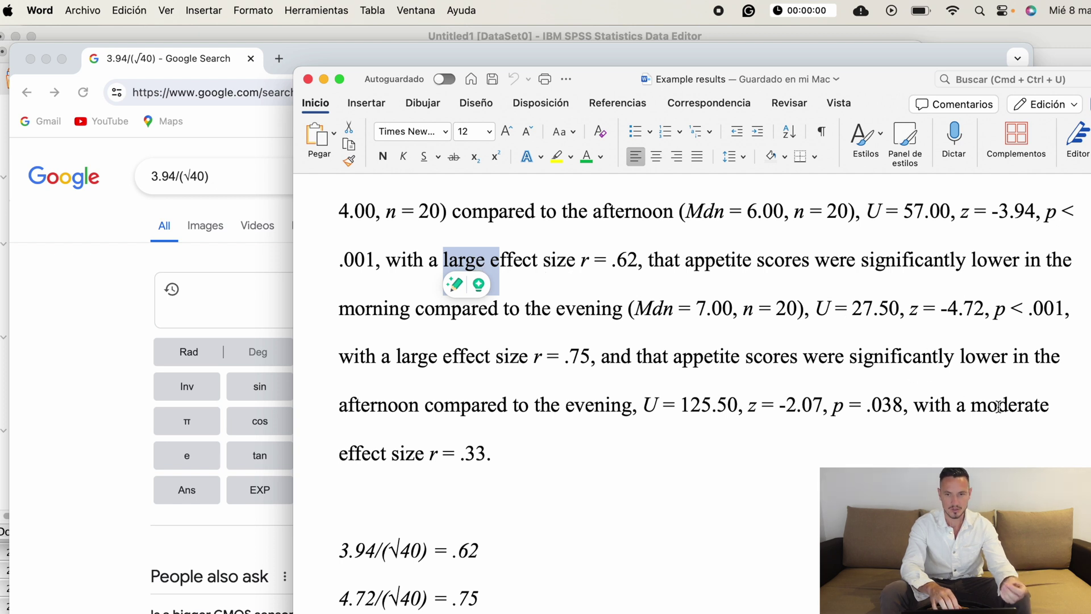
Check the effect size descriptions in the write-up against the Cohen (1988) thresholds for r noted below the calculations.
scroll(629, 437, down, 8)
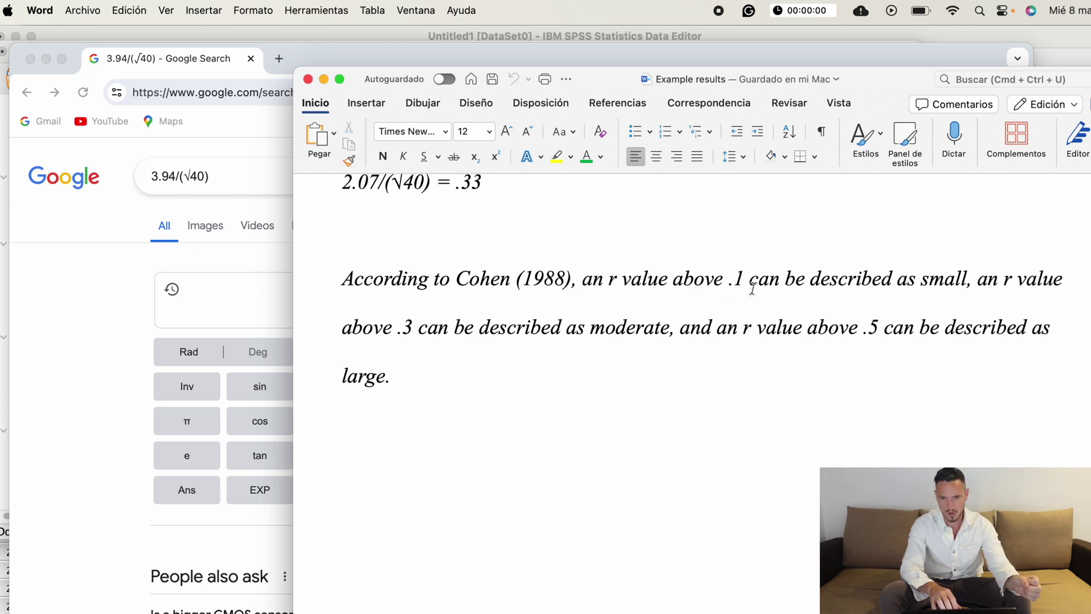
scroll(901, 293, up, 2)
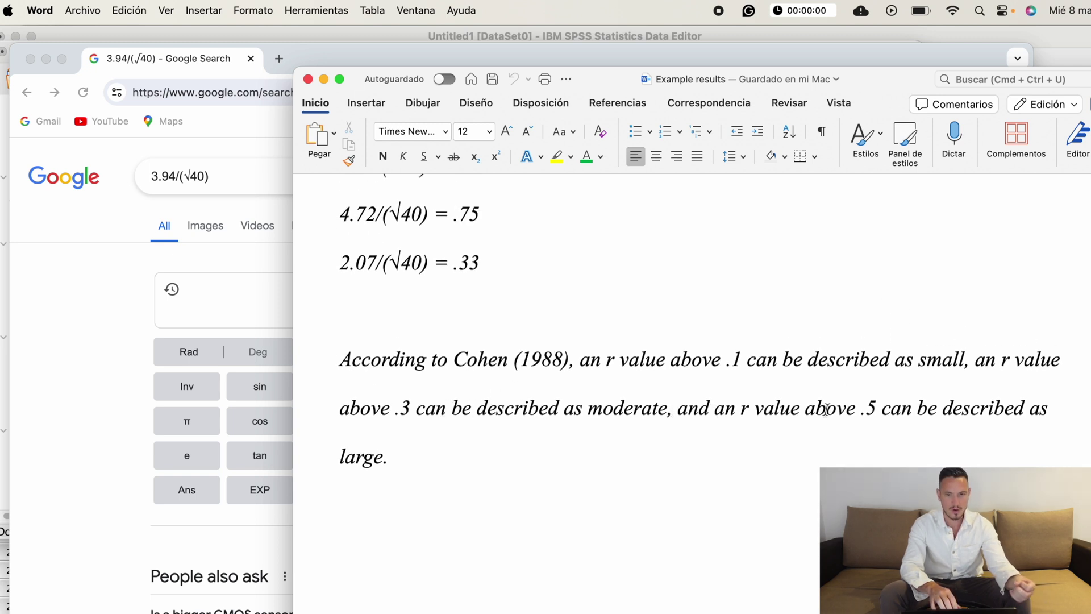
scroll(976, 409, up, 8)
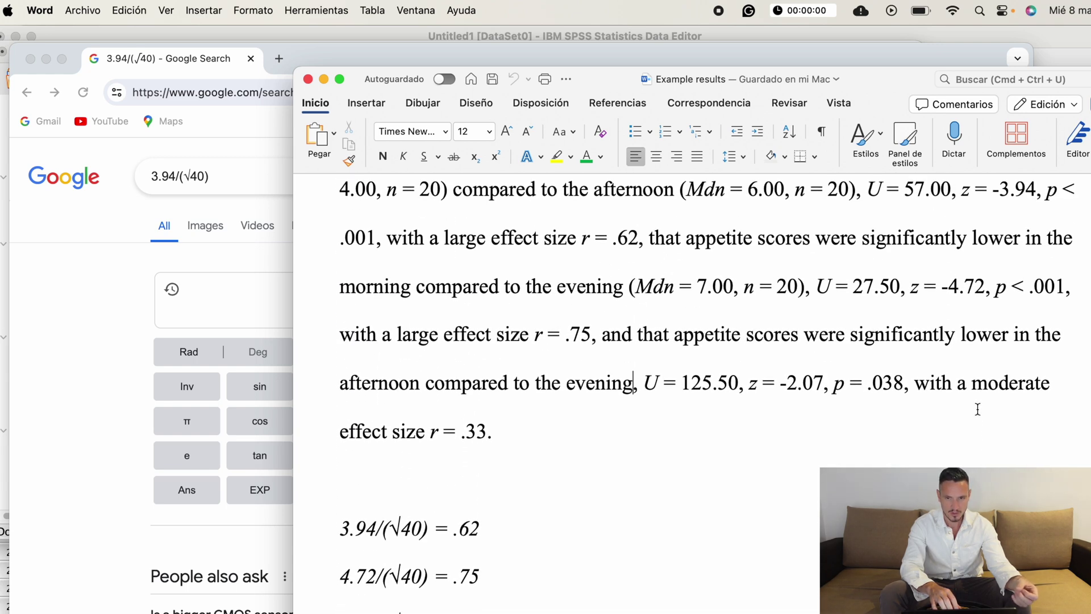
scroll(981, 407, up, 1)
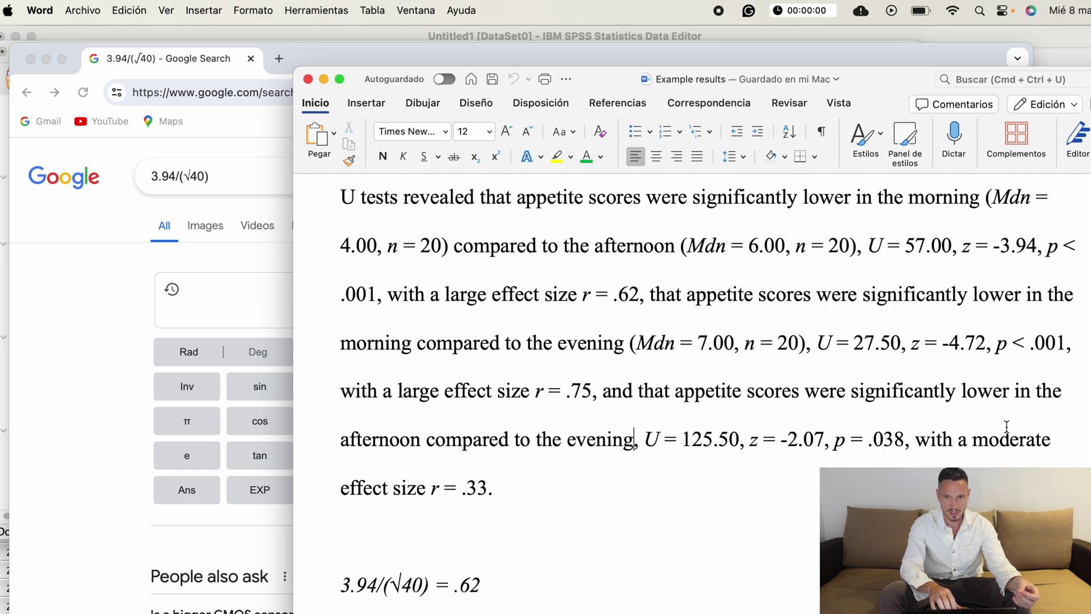
scroll(726, 442, down, 2)
scroll(725, 442, up, 3)
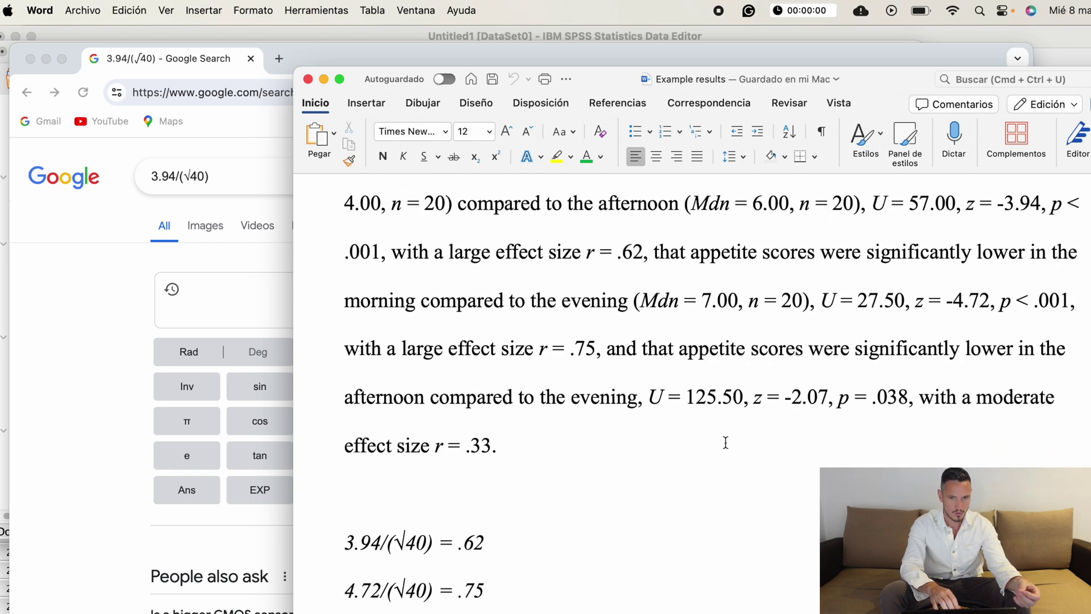
click(635, 529)
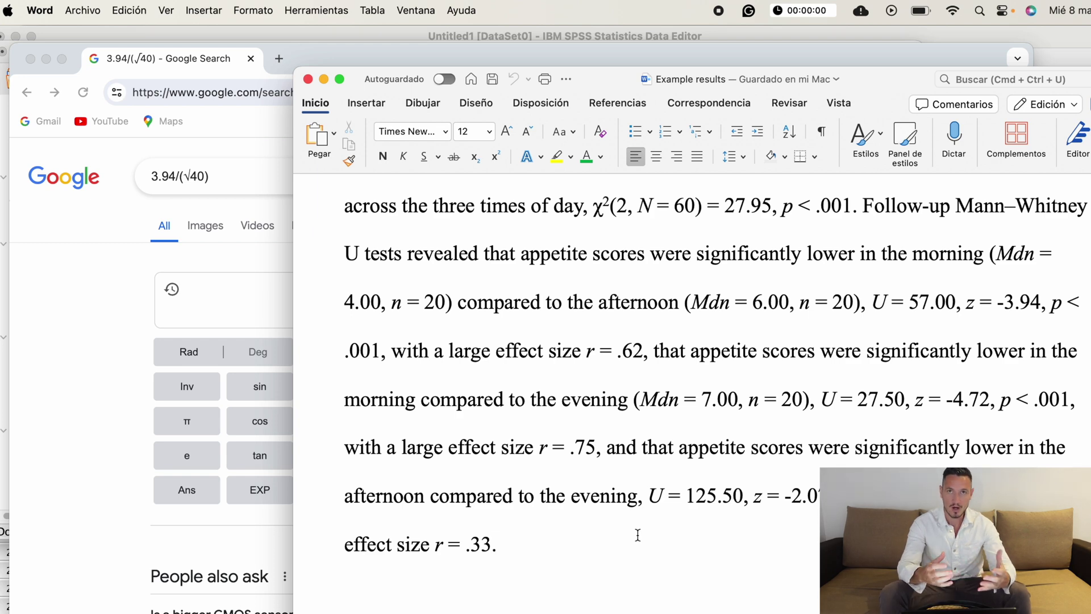
Switch to SPSS, open the Chart Builder and place a Simple Bar chart on the canvas.
key(super+Tab)
click(458, 10)
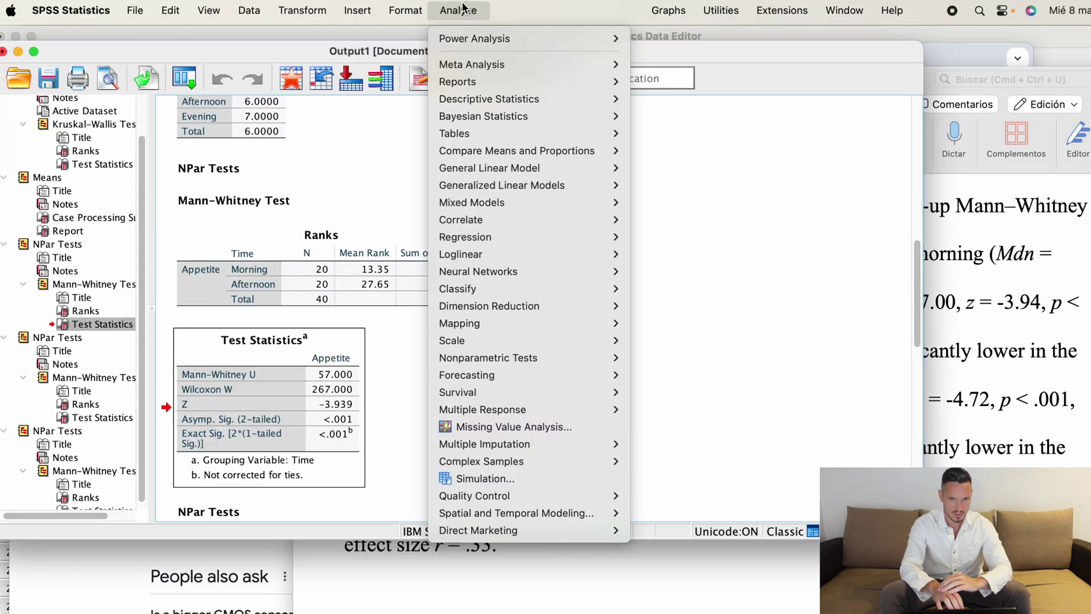
mouse_move(687, 7)
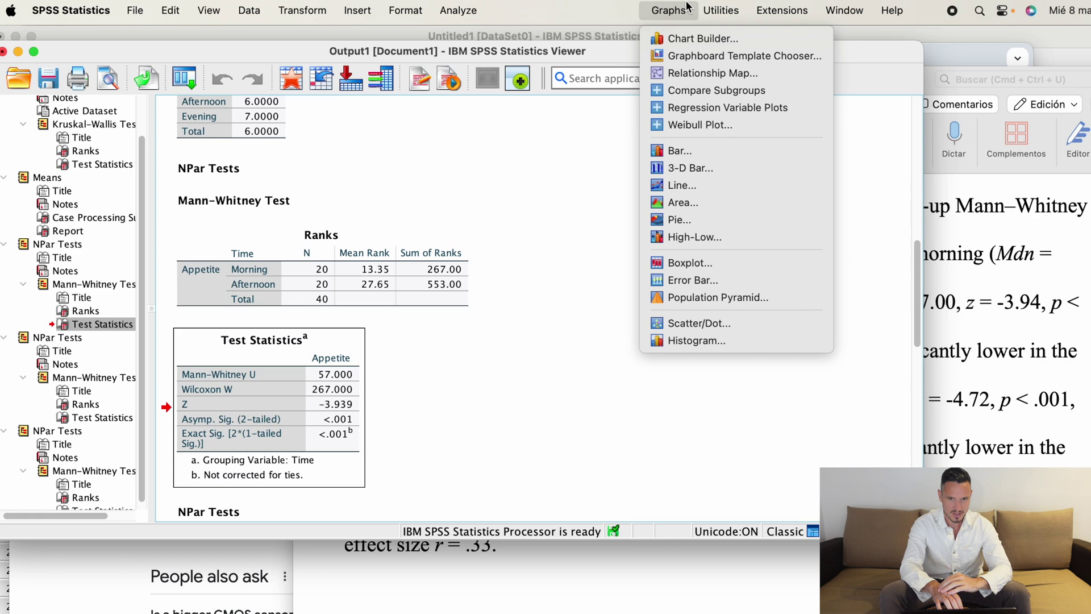
click(685, 38)
click(476, 377)
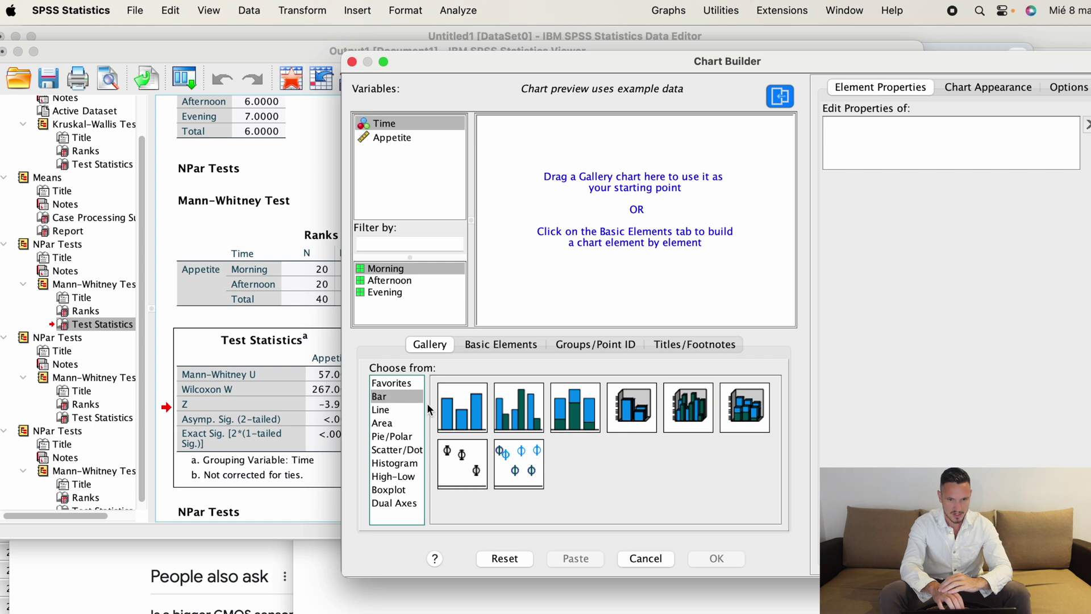
click(472, 415)
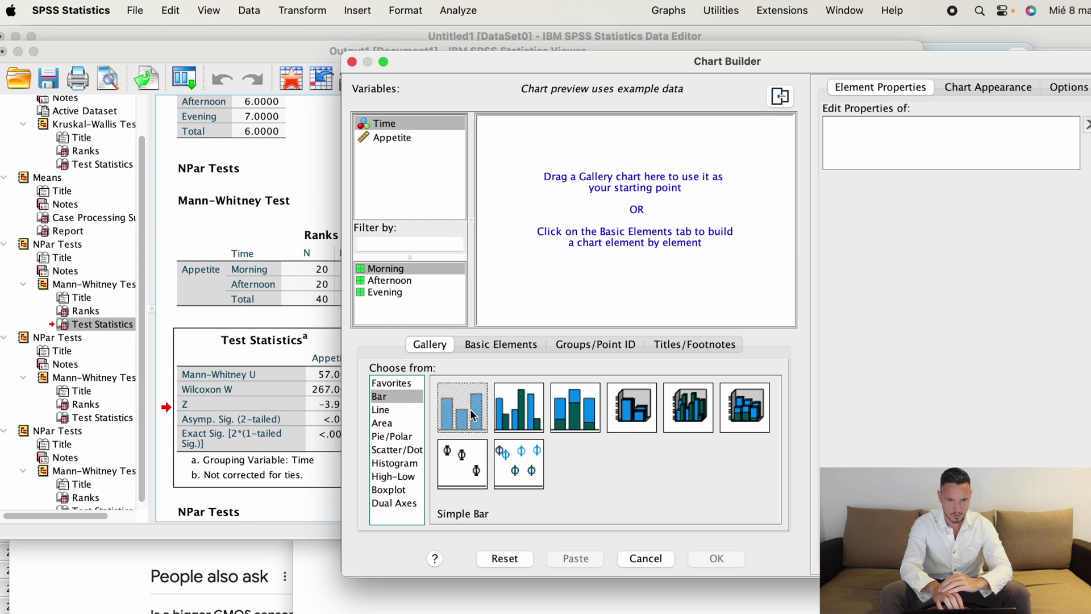
drag(471, 415, 577, 256)
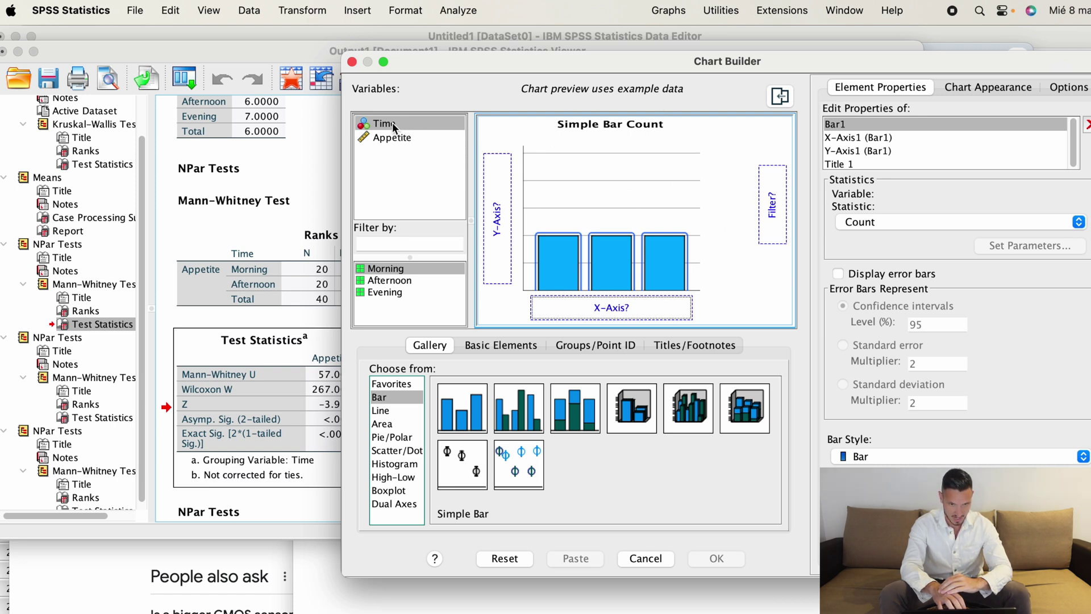
Assign Time to the x-axis and Appetite to the y-axis, set the bar statistic to Median, and generate the chart.
drag(392, 122, 613, 307)
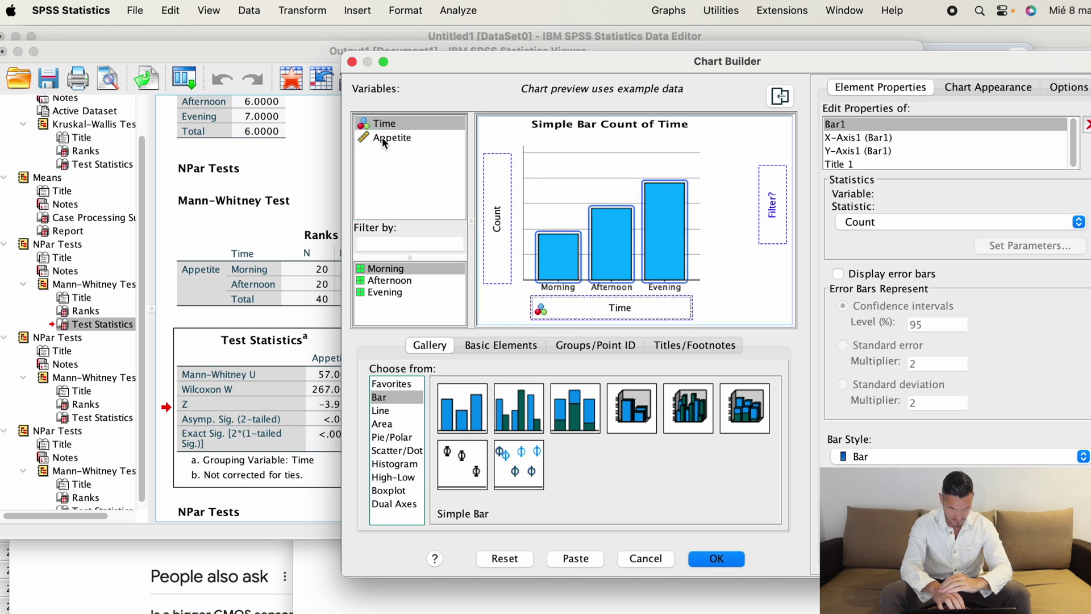
drag(382, 137, 490, 189)
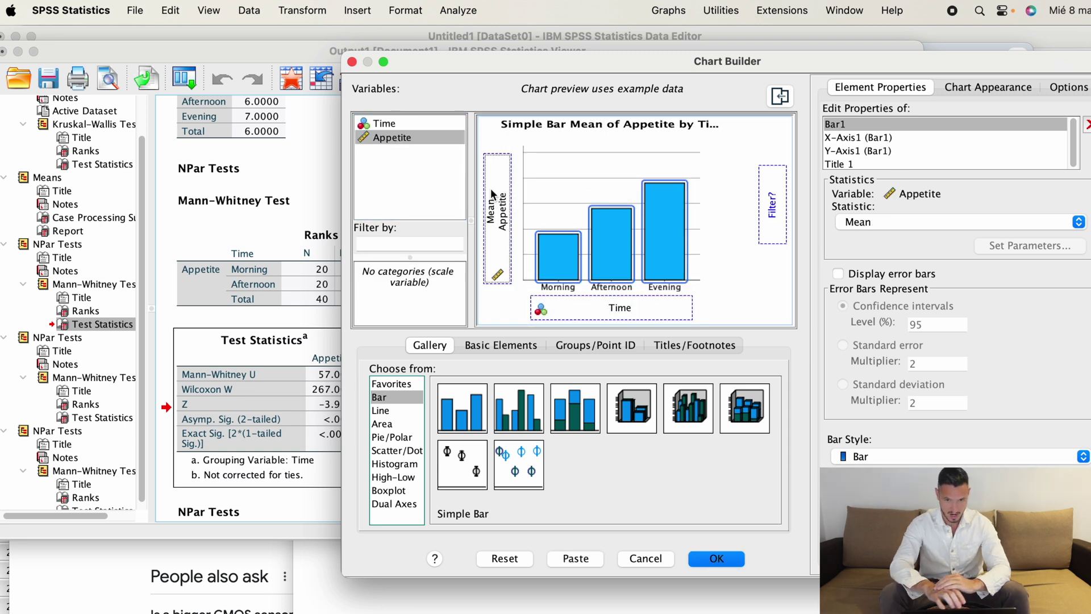
click(879, 220)
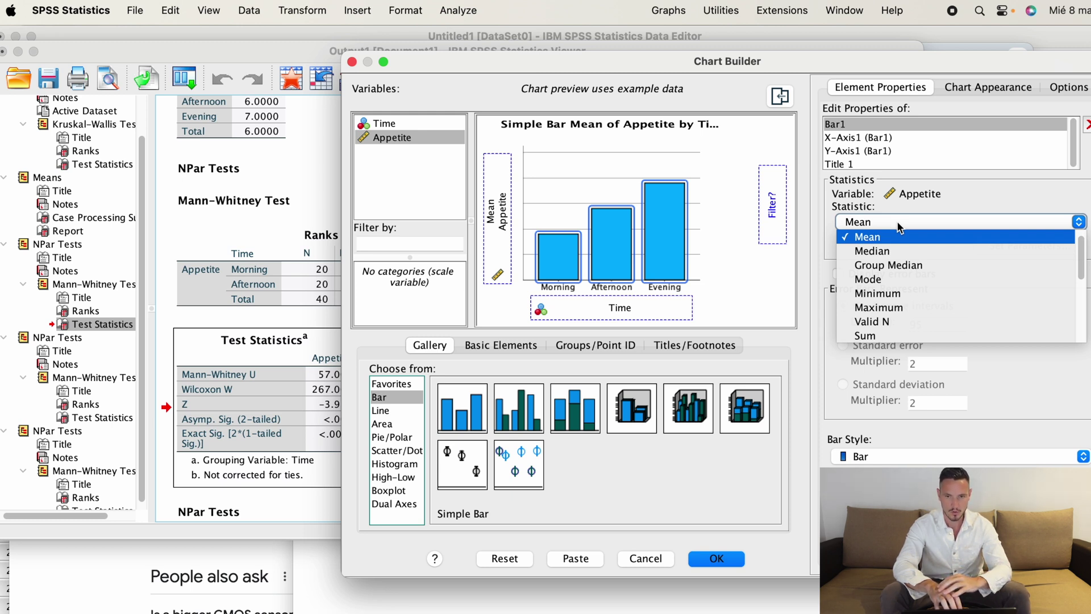
click(902, 252)
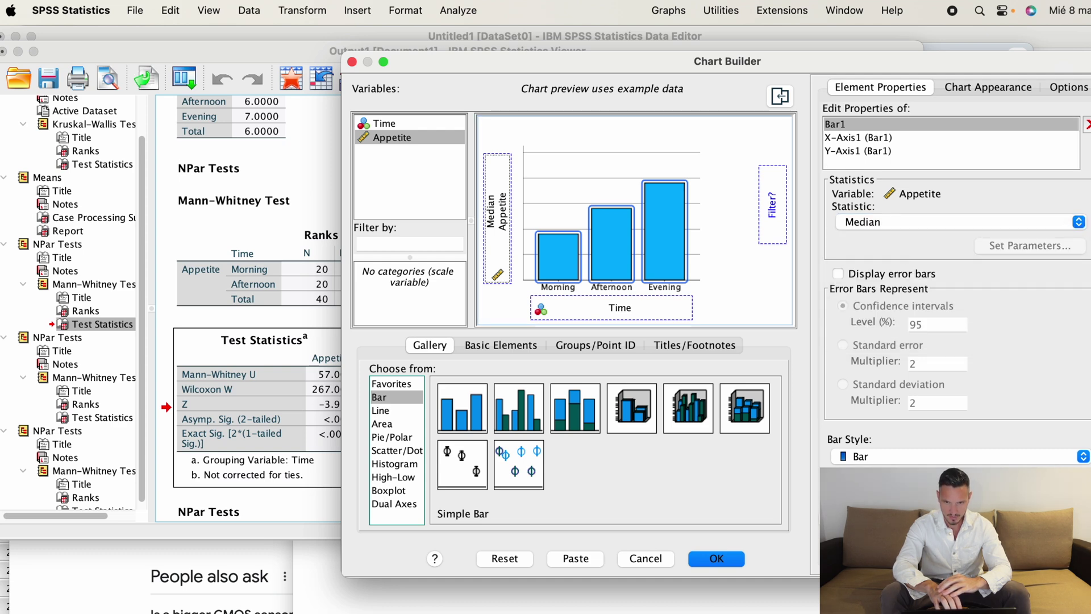
click(717, 559)
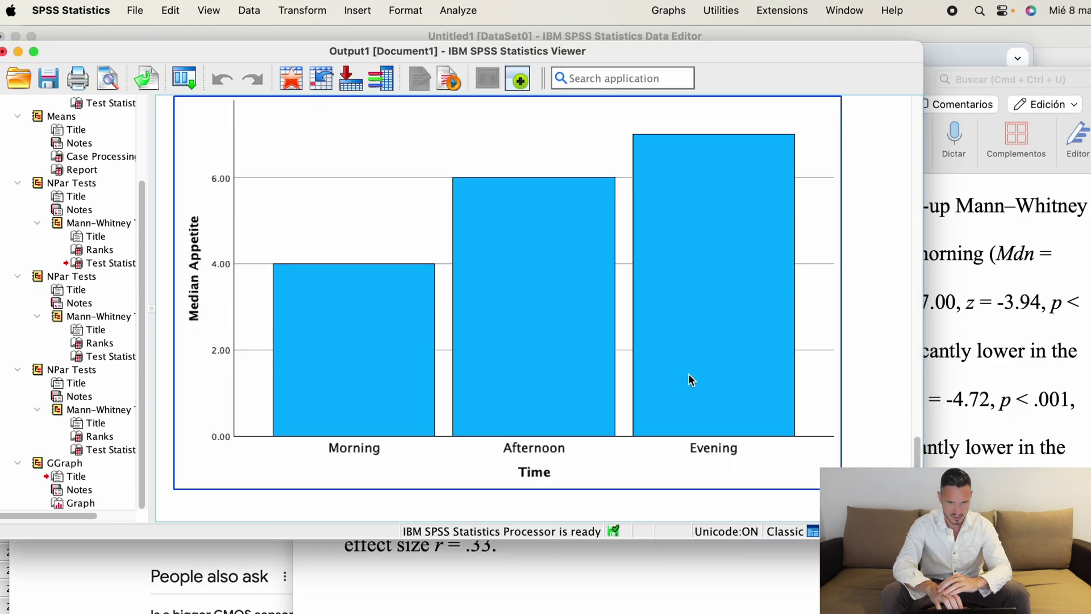
Open the median bar chart in the Chart Editor and set the width of its bars to 36%.
click(851, 365)
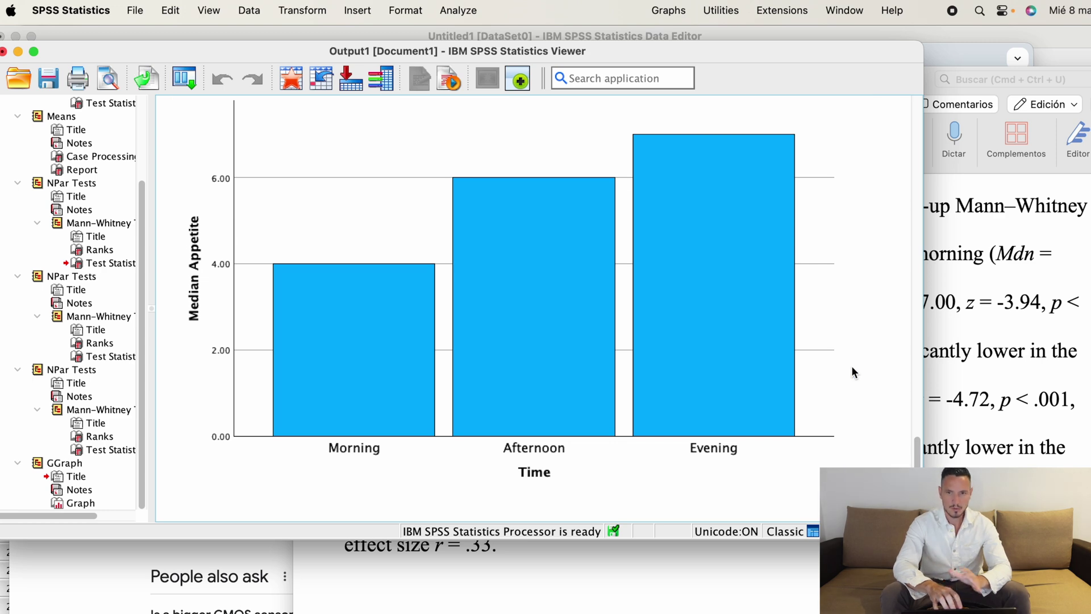
scroll(852, 369, up, 5)
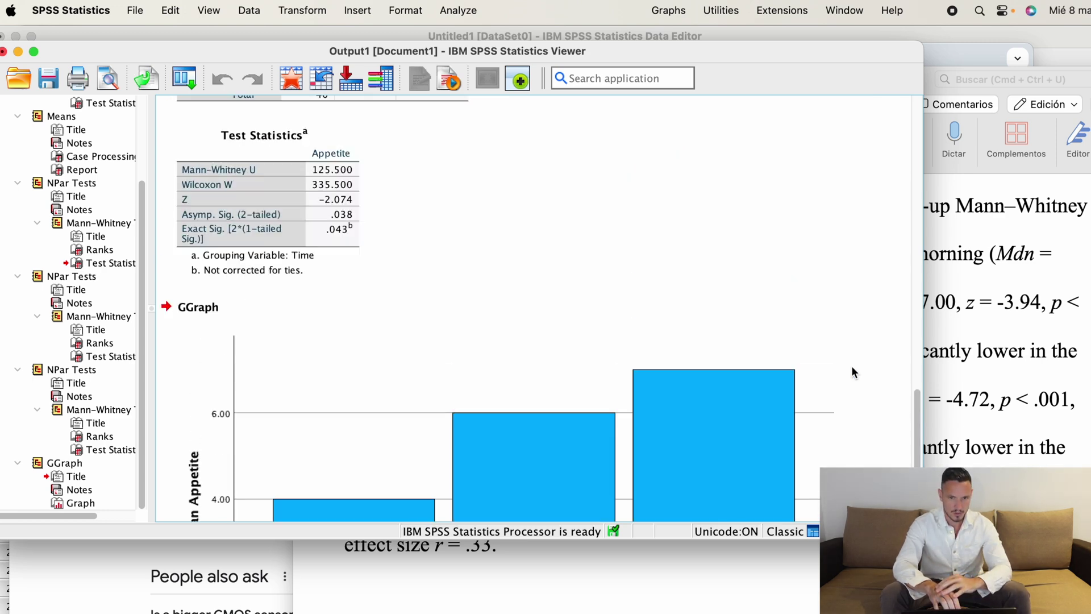
scroll(852, 369, down, 5)
click(761, 304)
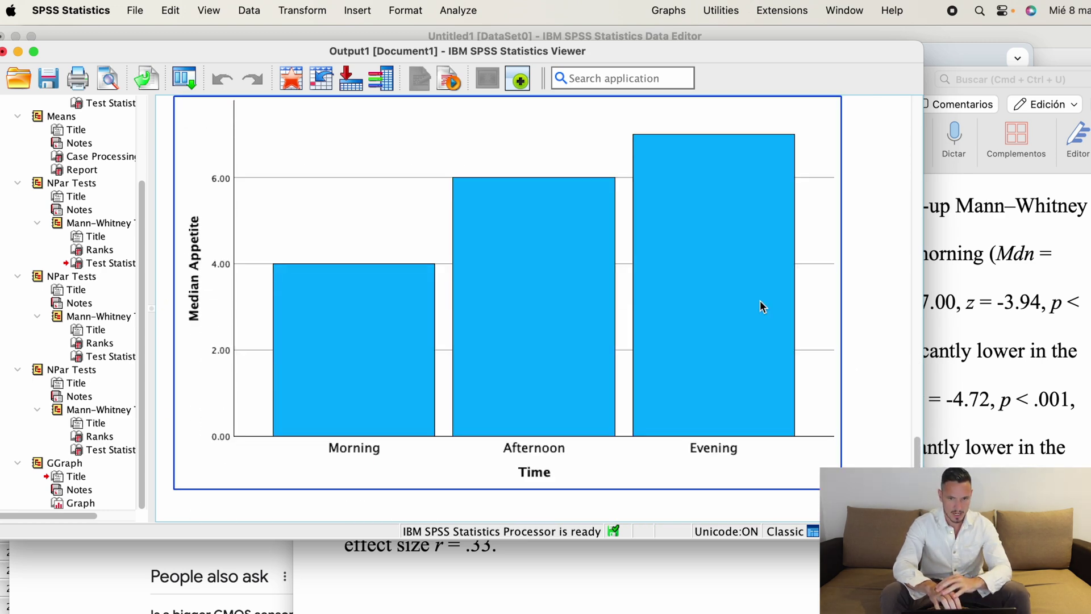
double_click(731, 289)
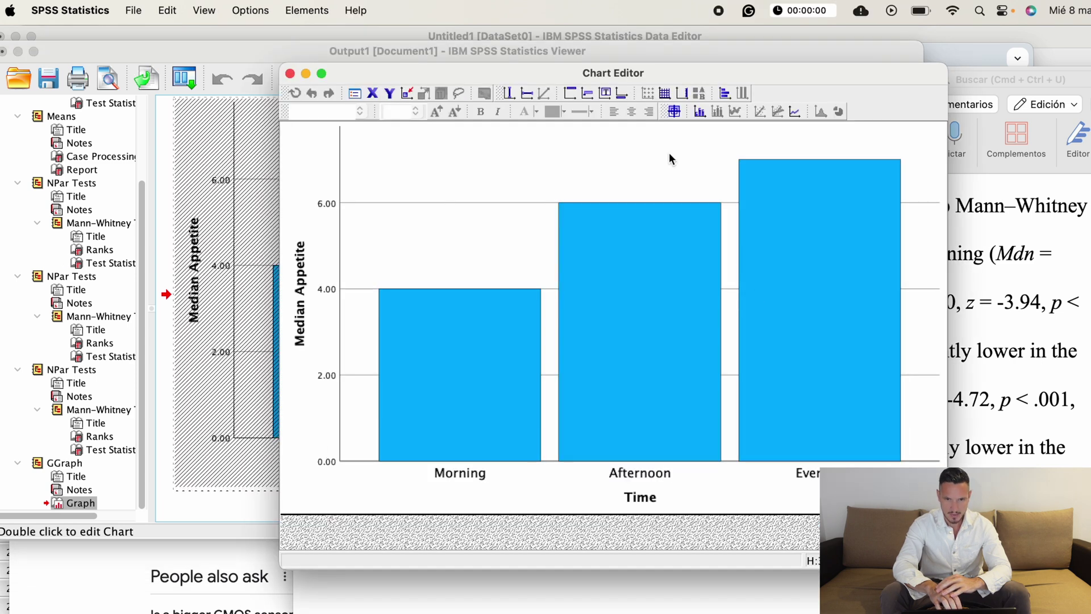
double_click(795, 317)
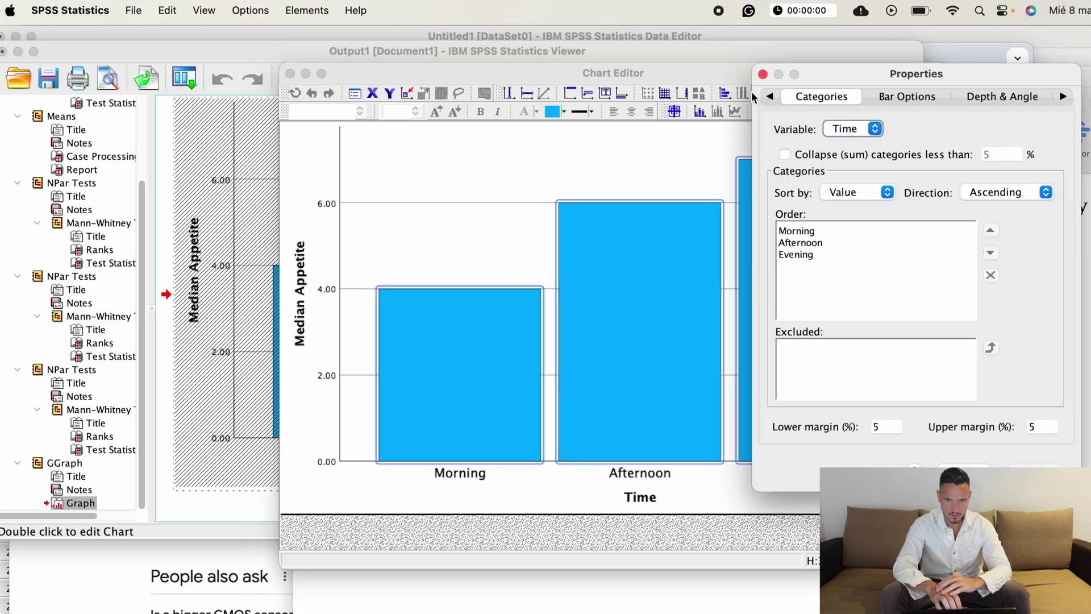
drag(731, 73, 493, 59)
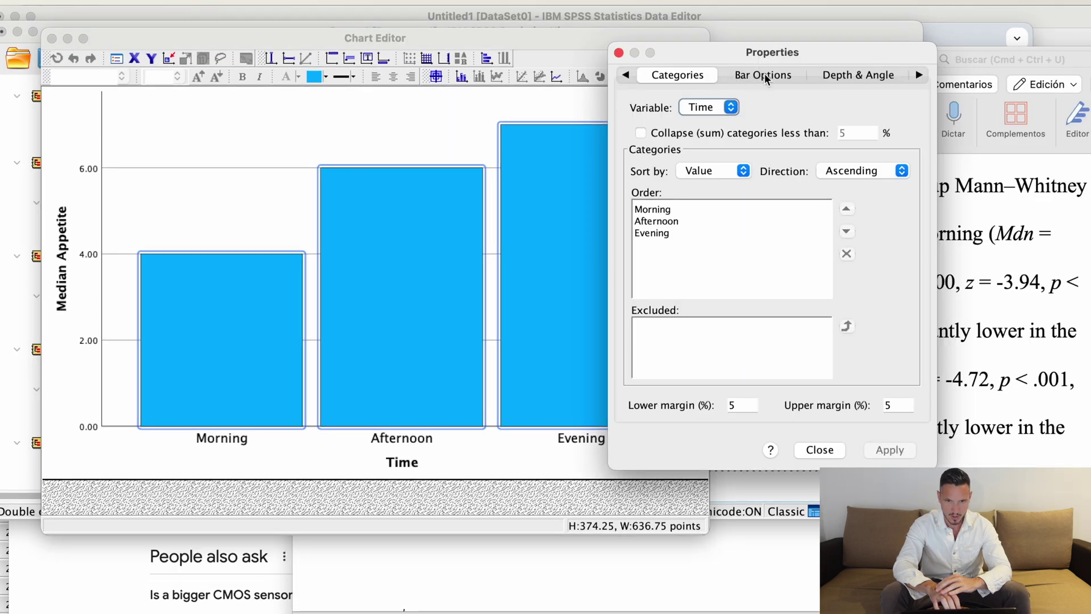
click(761, 75)
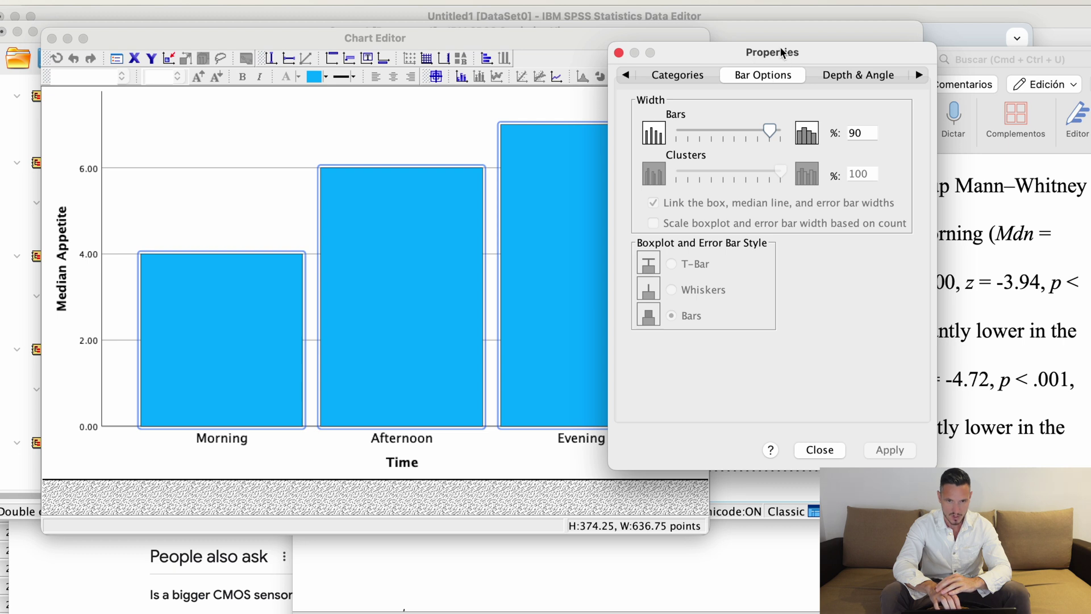
drag(771, 132, 710, 131)
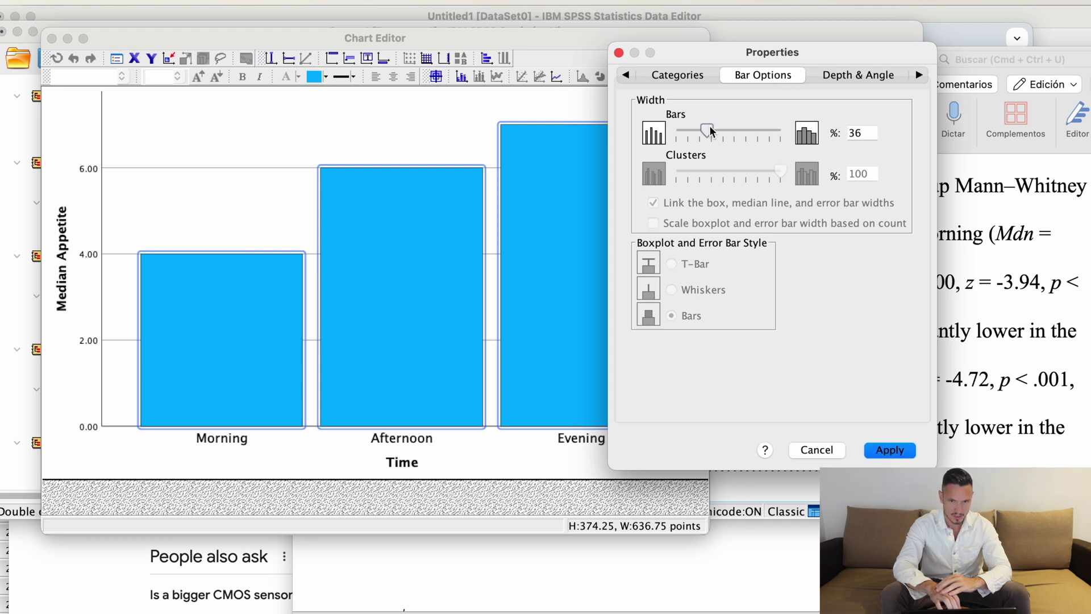
click(889, 449)
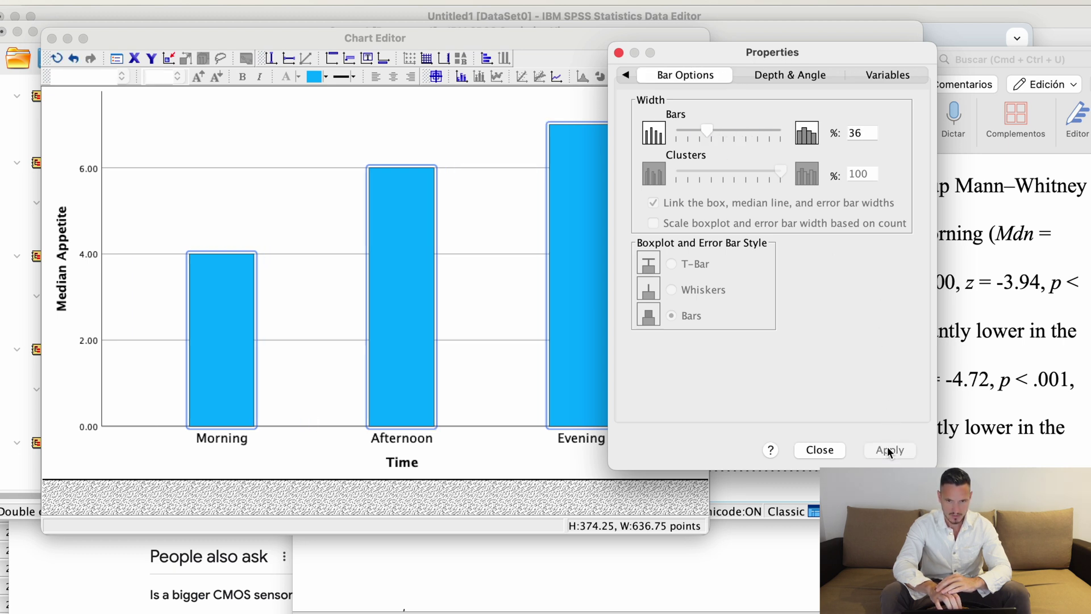
Change the fill colour of all bars to grey (150, 145, 145) and close their properties.
click(625, 75)
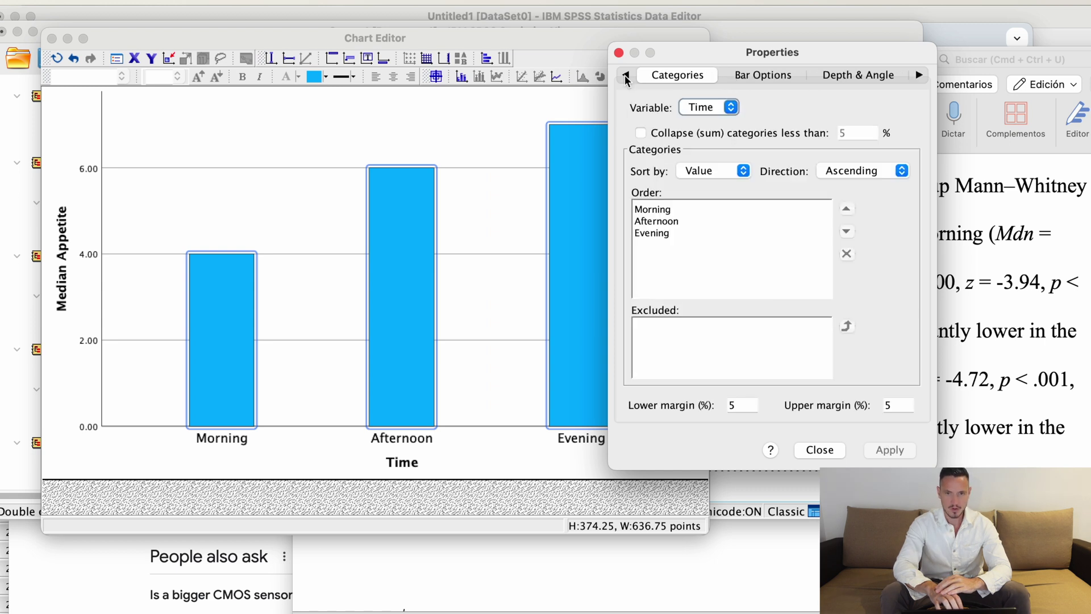
click(626, 74)
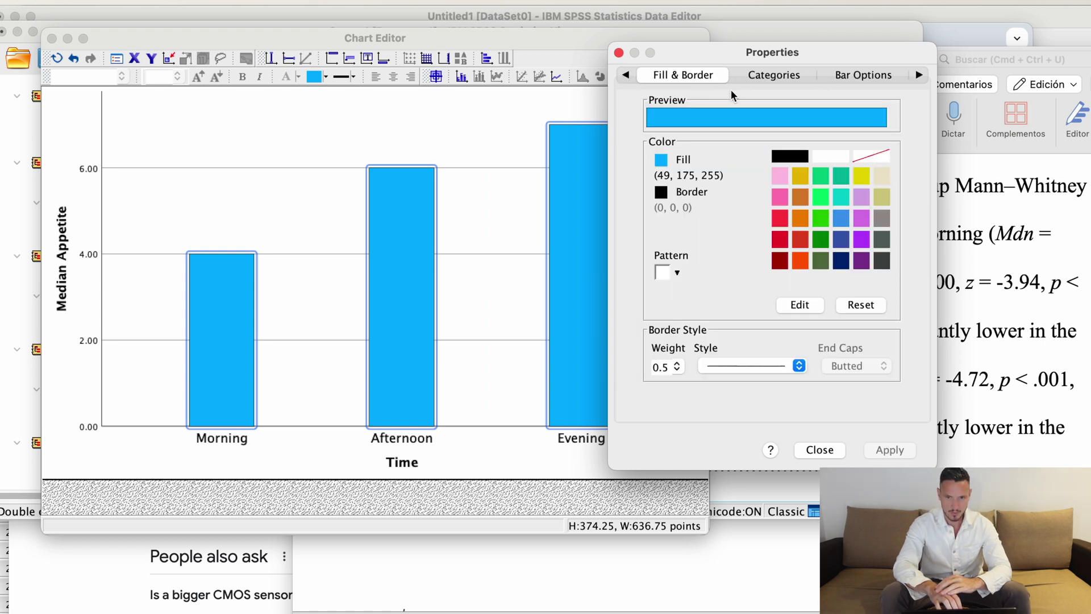
click(881, 218)
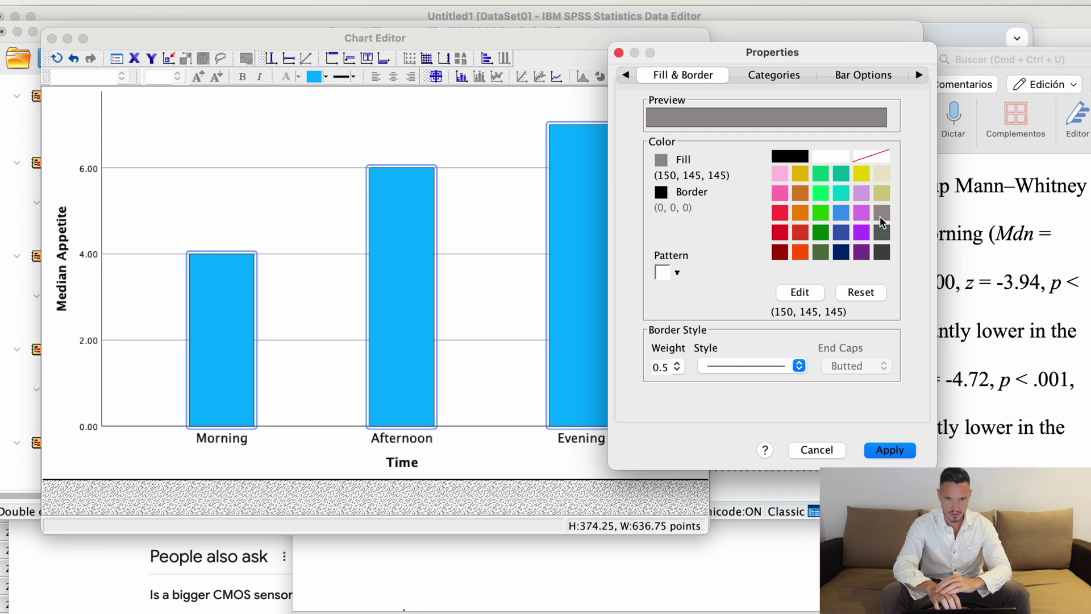
click(891, 450)
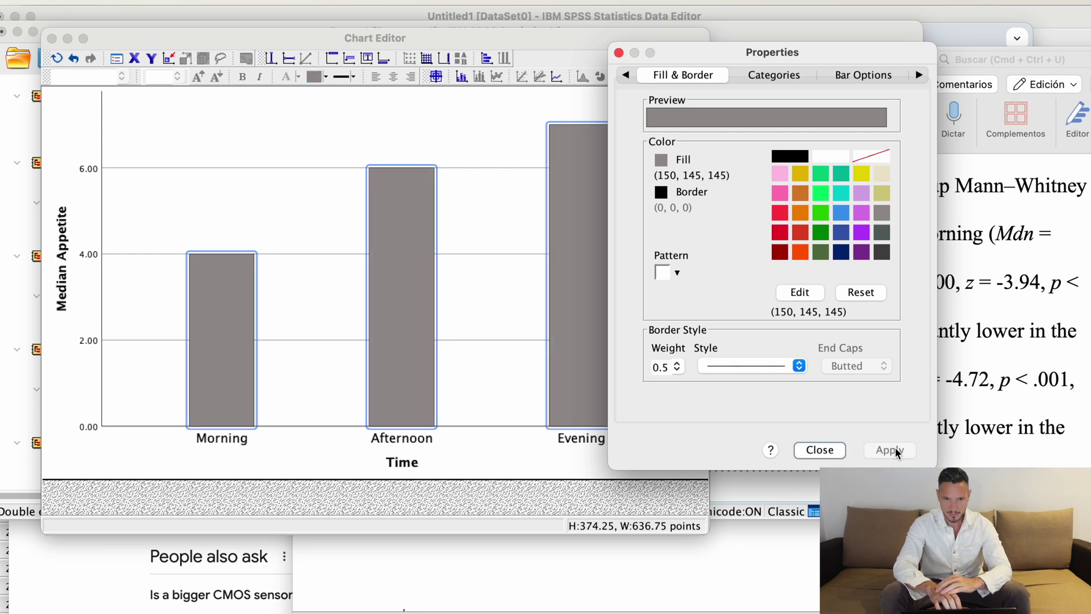
click(592, 101)
click(618, 53)
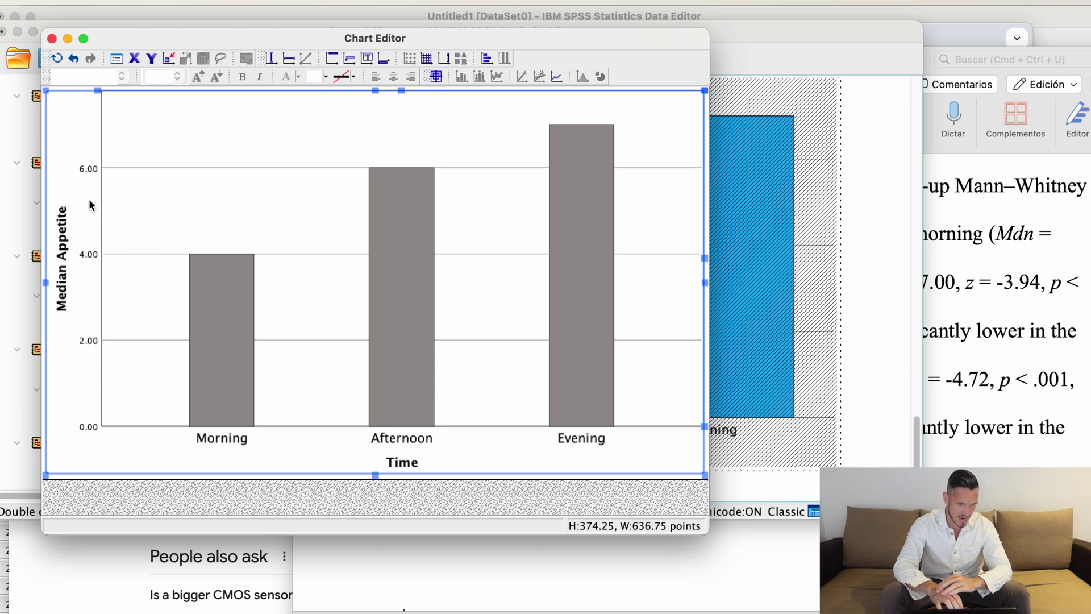
Format the y-axis number labels in Times New Roman with a preferred size of 16.
click(88, 256)
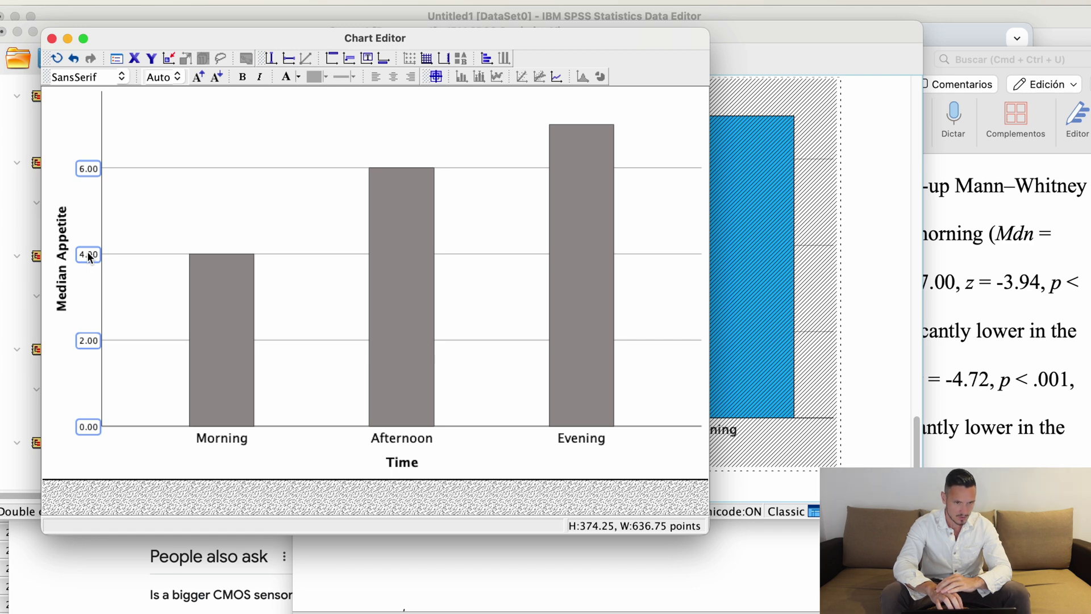
double_click(87, 254)
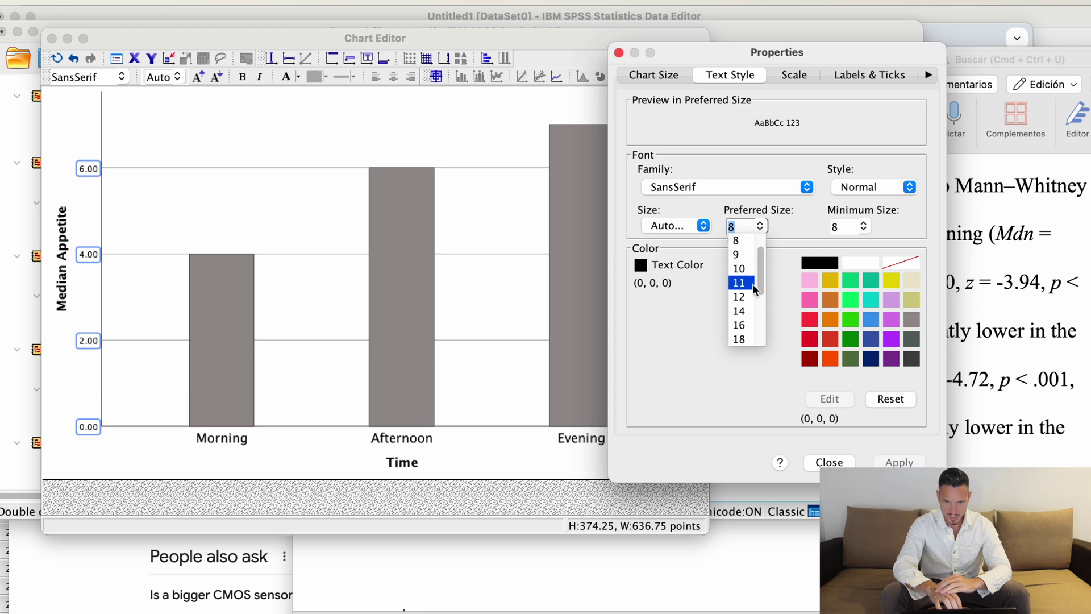
click(740, 325)
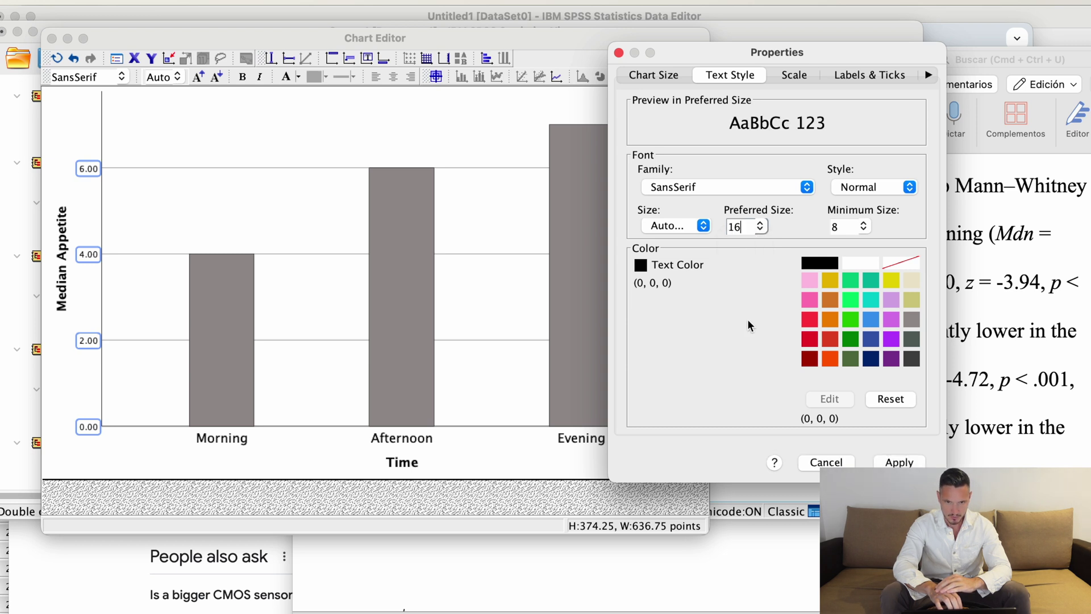
click(805, 188)
scroll(785, 236, down, 10)
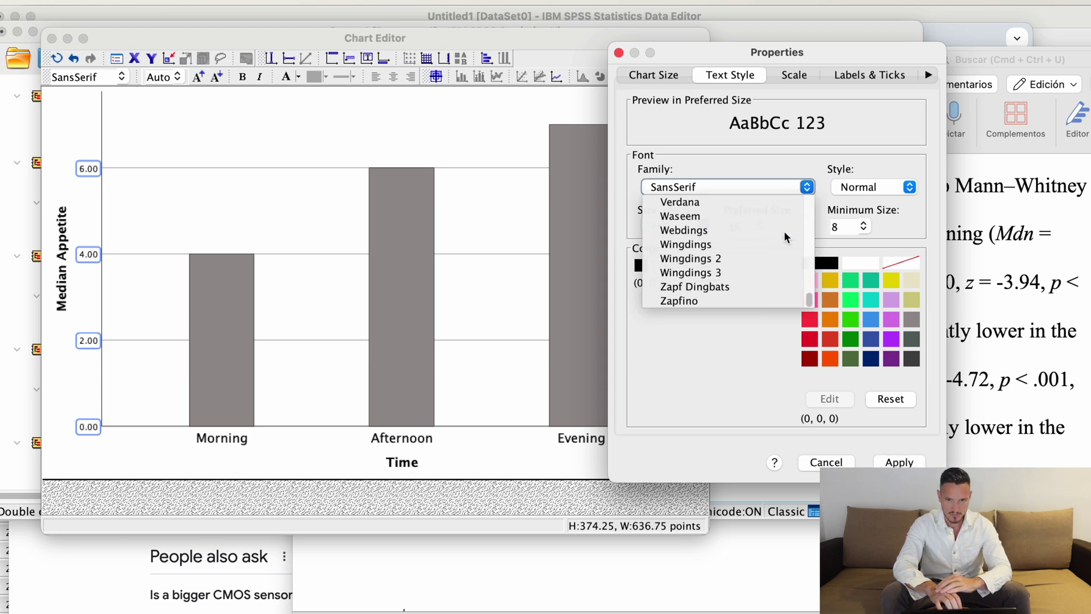
scroll(785, 236, up, 4)
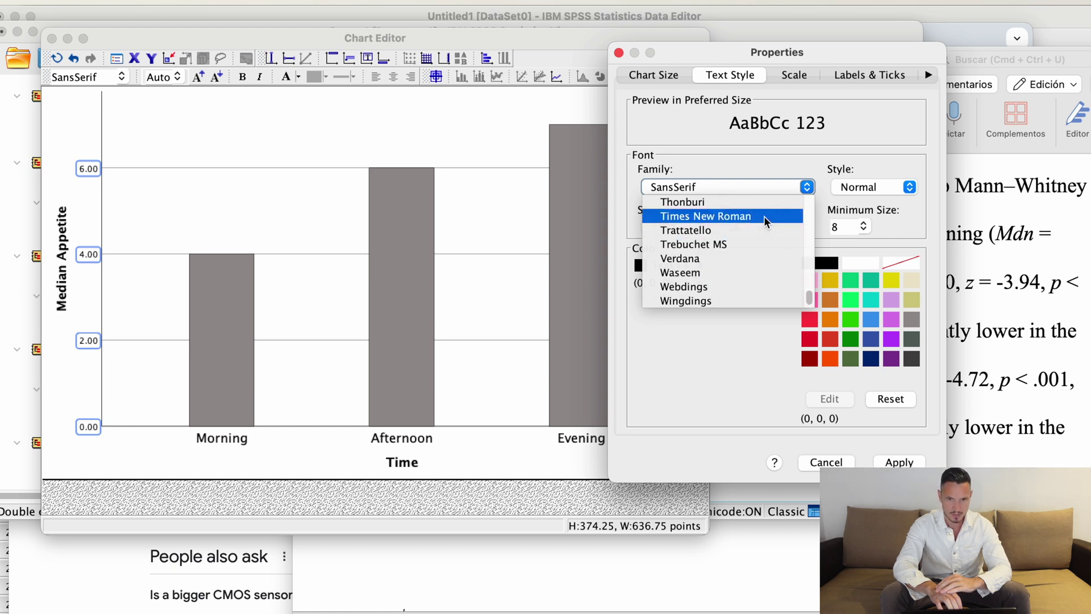
click(765, 217)
click(900, 462)
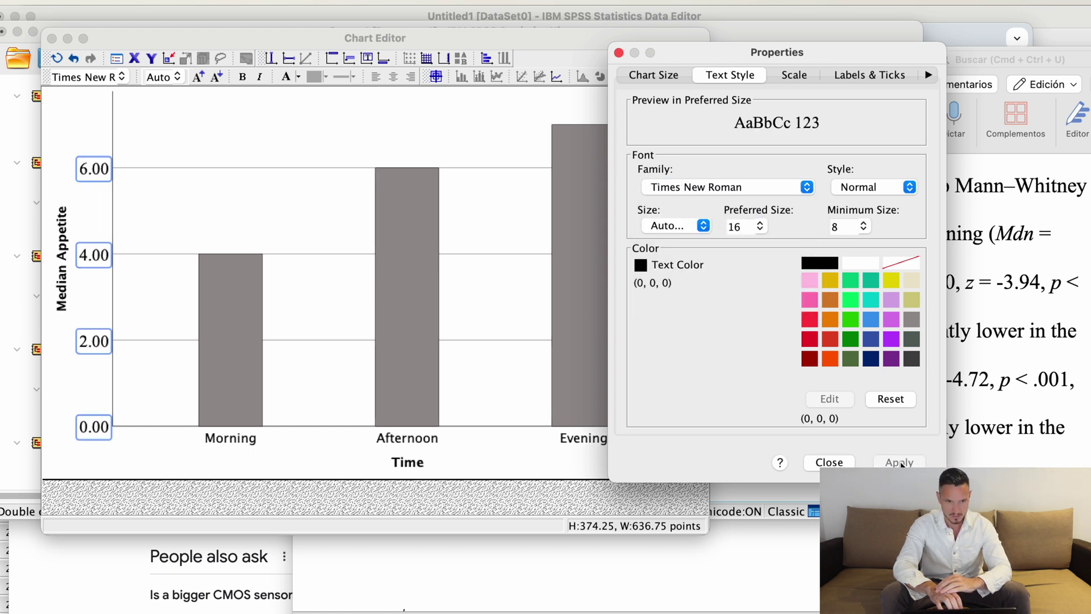
click(299, 183)
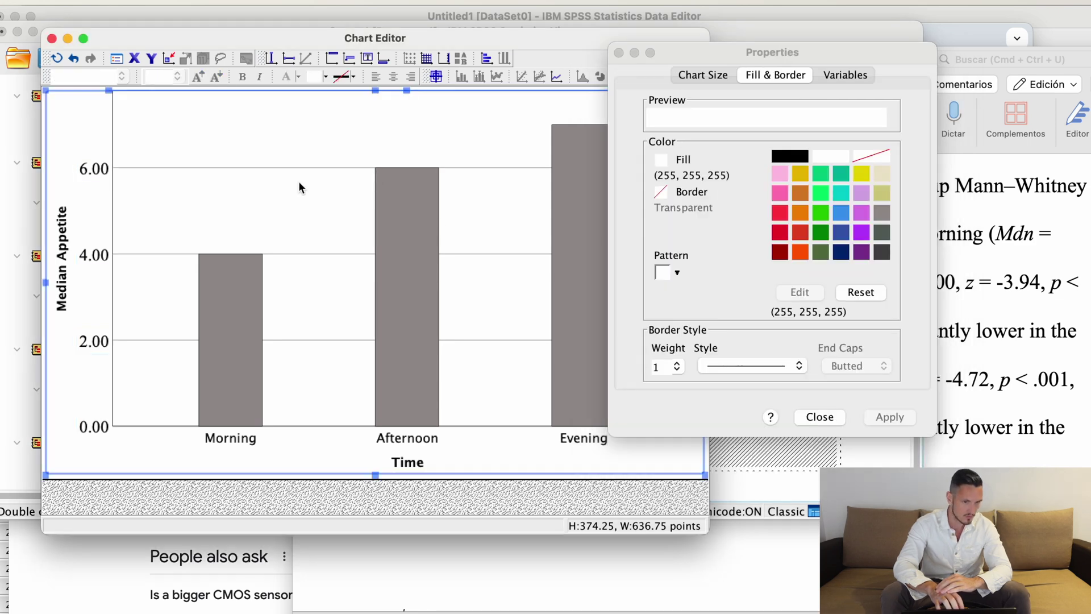
Shorten the y-axis title to "Appetite" and close the properties window.
click(64, 243)
click(64, 244)
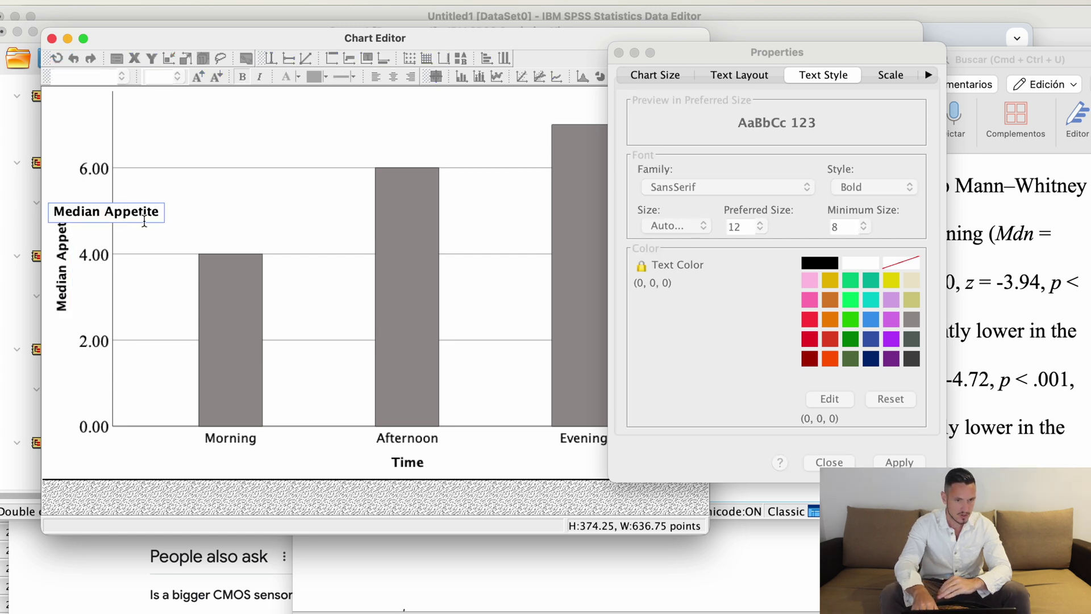
key(BackSpace)
key(BackSpace)
key(BackSpace)
key(BackSpace)
key(BackSpace)
key(BackSpace)
key(BackSpace)
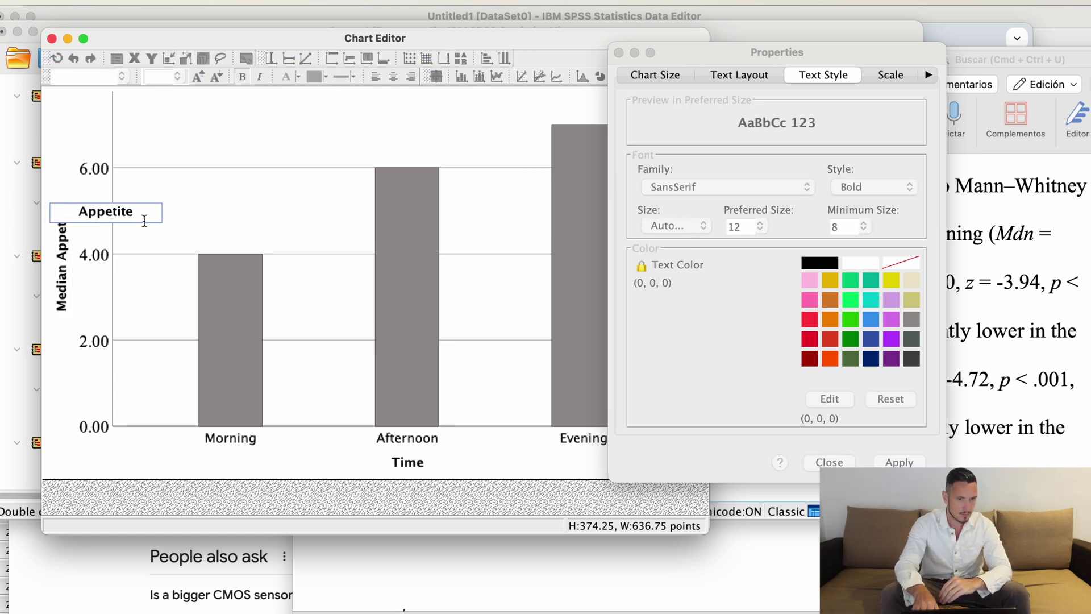
key(Return)
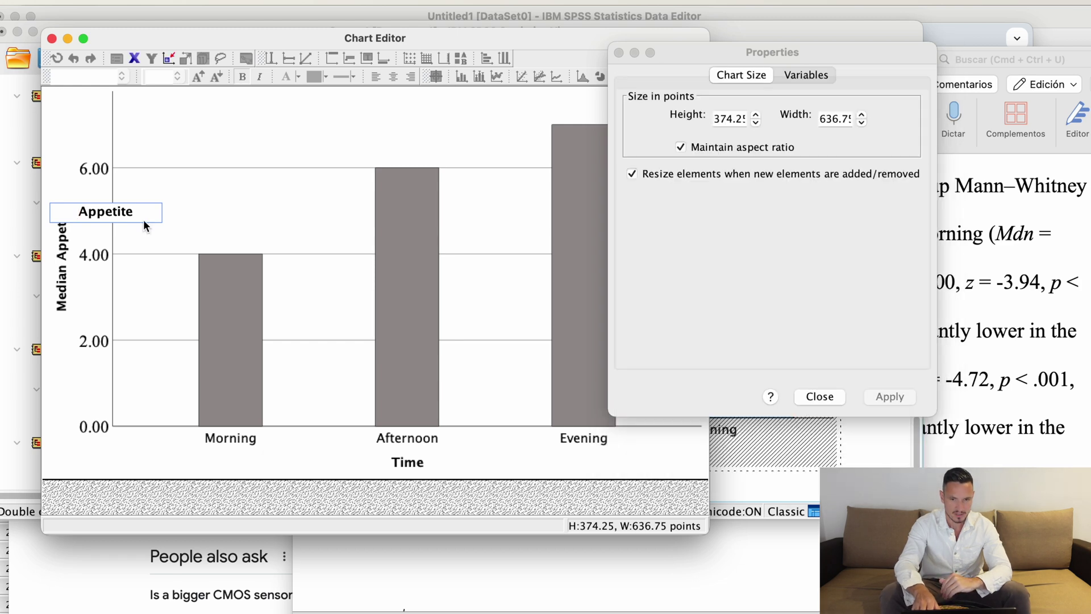
click(618, 52)
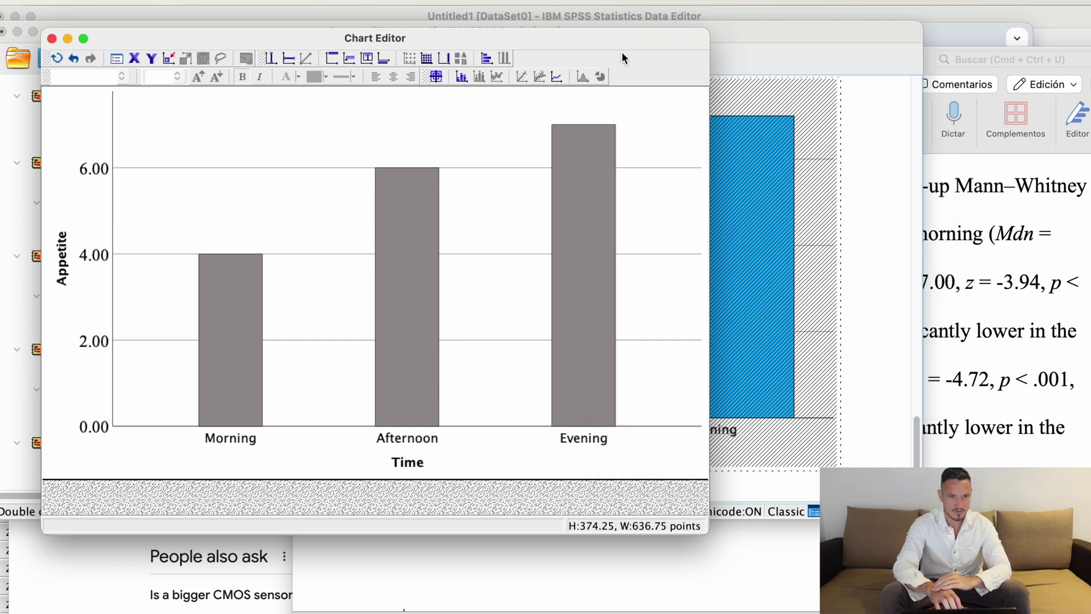
Close the Chart Editor and review the edited bar chart in the output.
drag(138, 36, 515, 91)
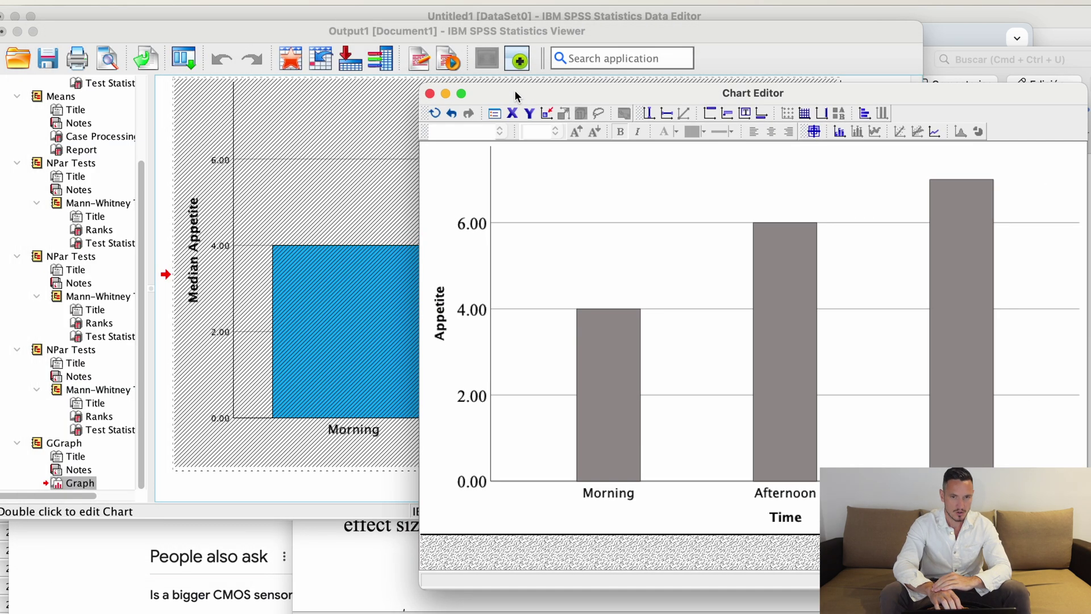
click(430, 94)
scroll(598, 296, up, 5)
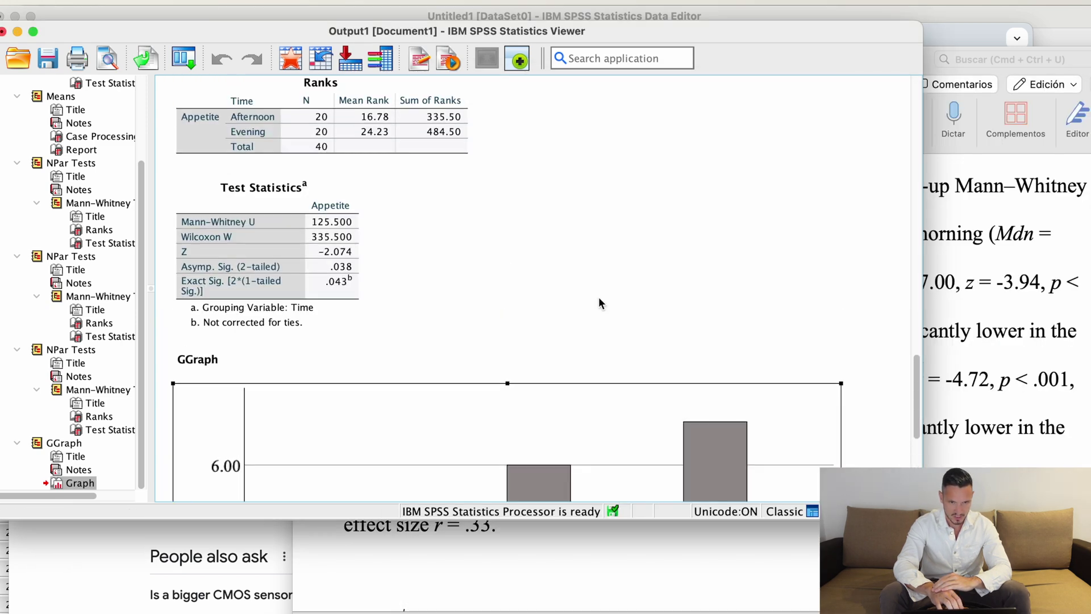
scroll(599, 298, down, 5)
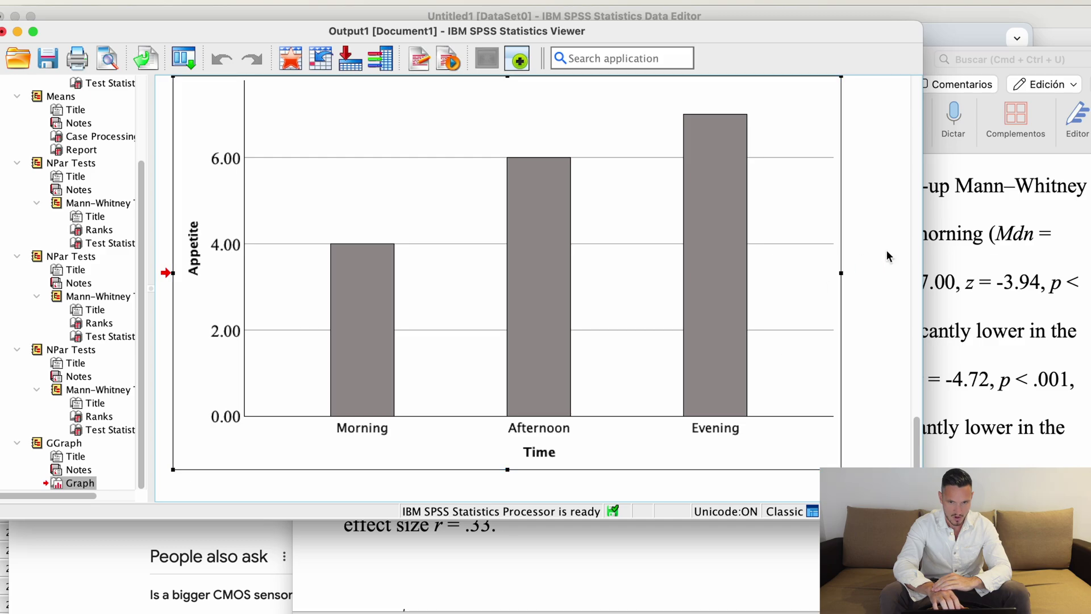